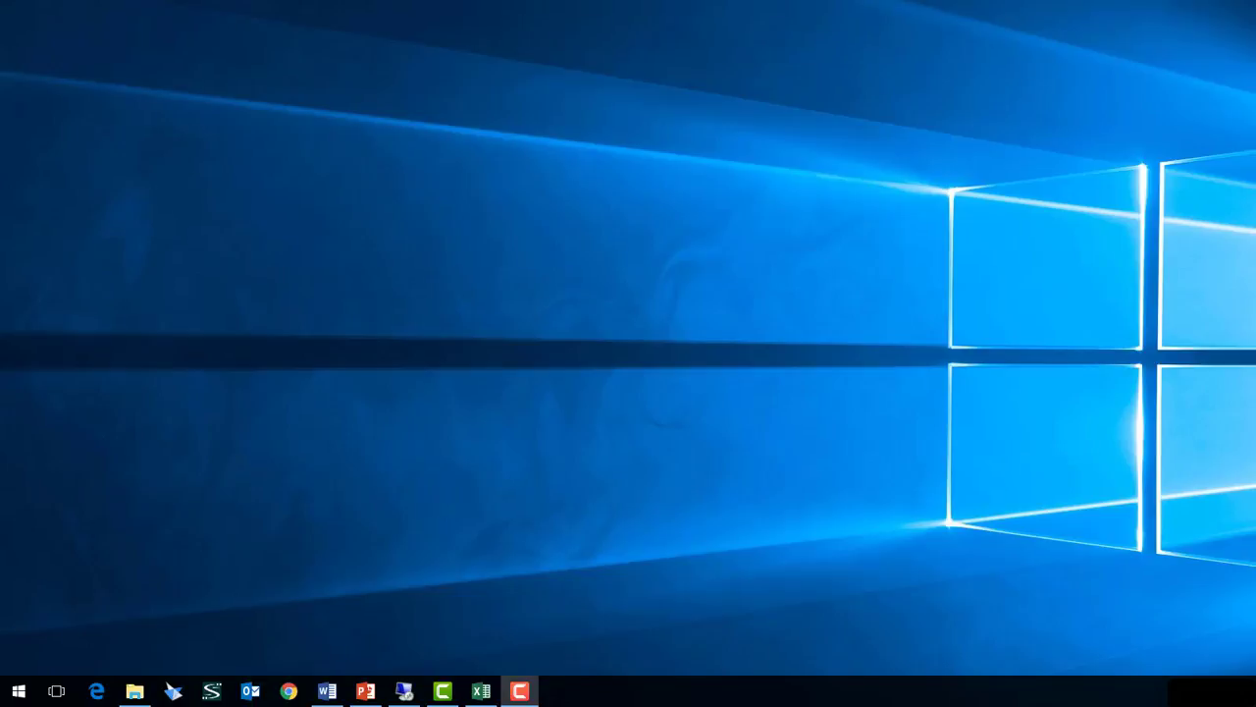
Launch the Solid Edge ST9 Data Preparation Utility and set its working folder to DataCleanupReports on the X: drive.
click(19, 690)
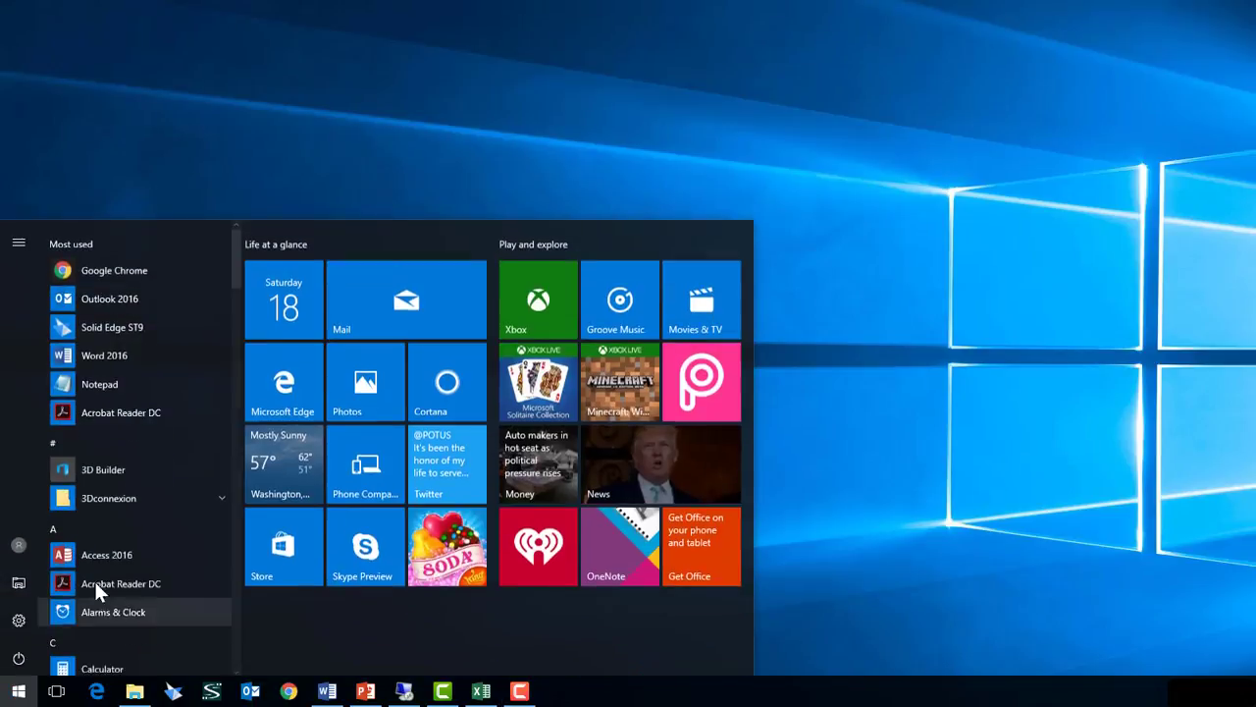
scroll(108, 585, down, 3)
scroll(115, 589, down, 15)
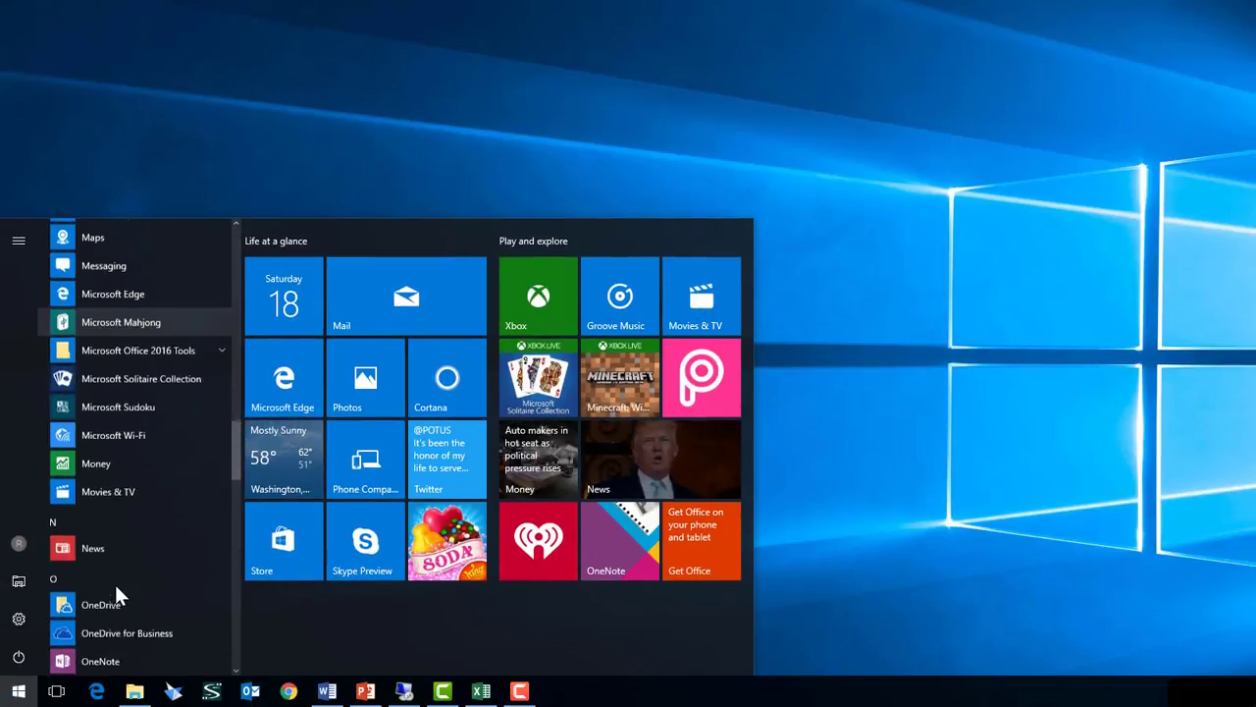
scroll(114, 584, down, 4)
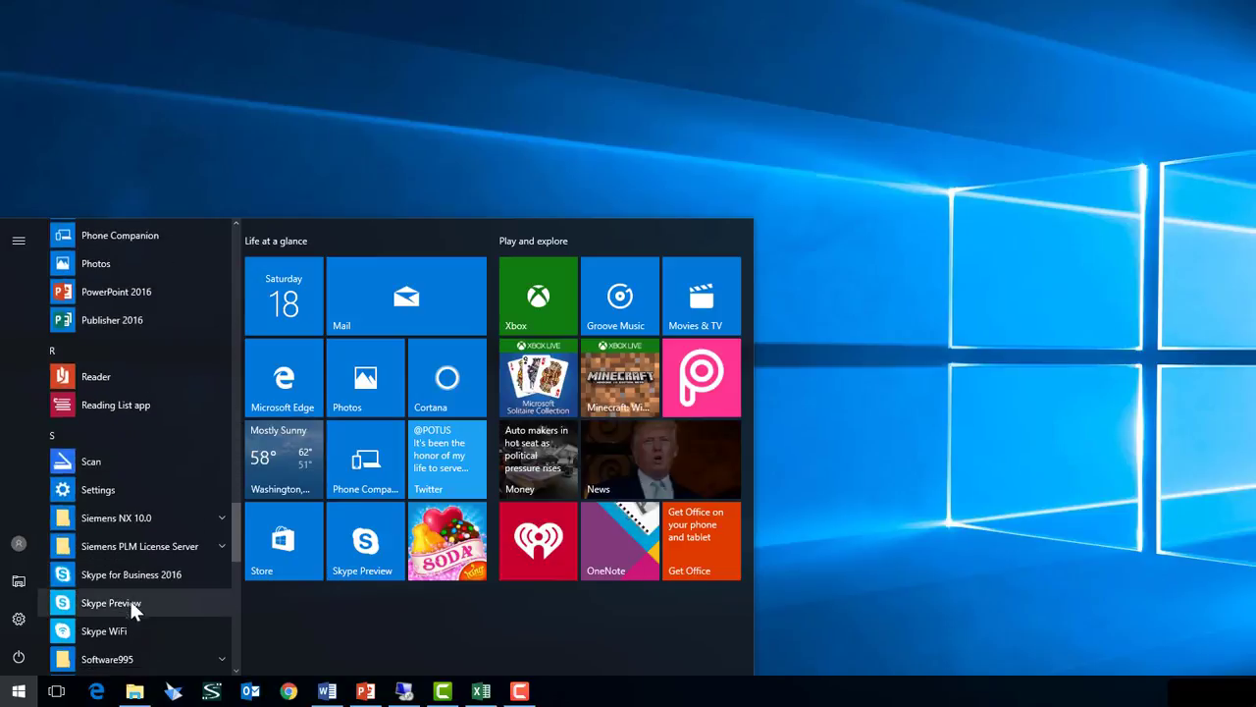
scroll(132, 604, down, 1)
click(130, 551)
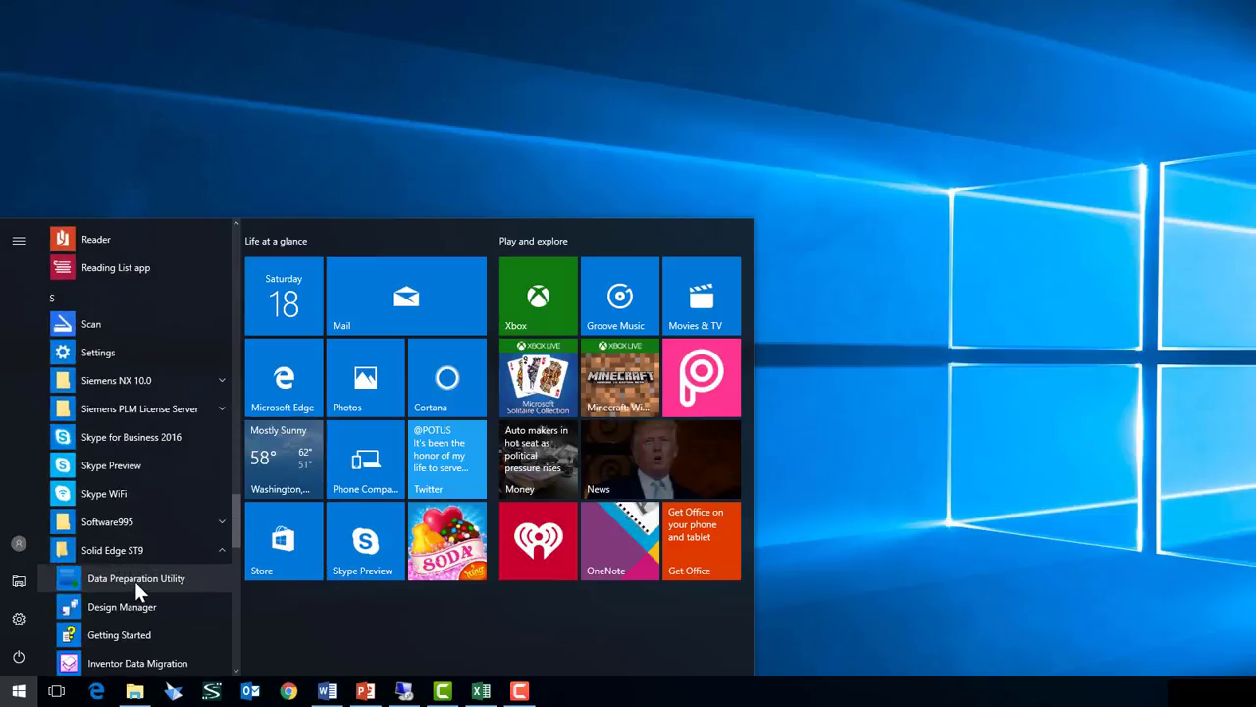
click(134, 581)
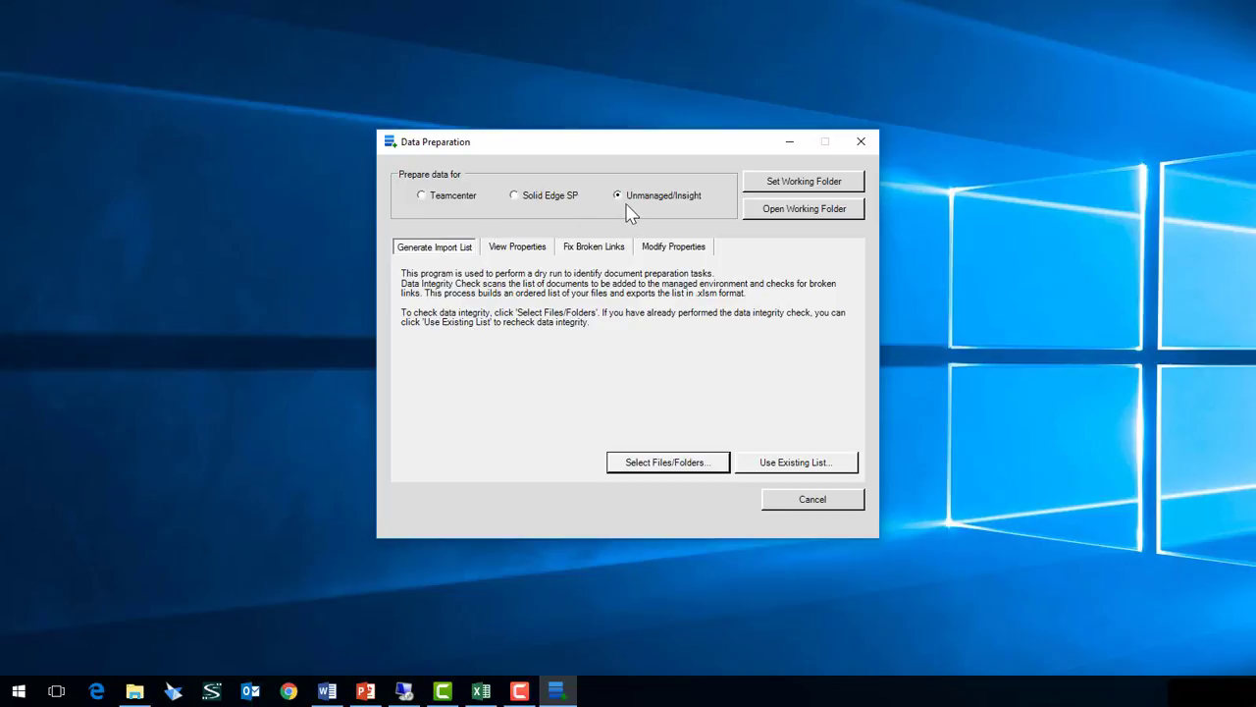
click(799, 181)
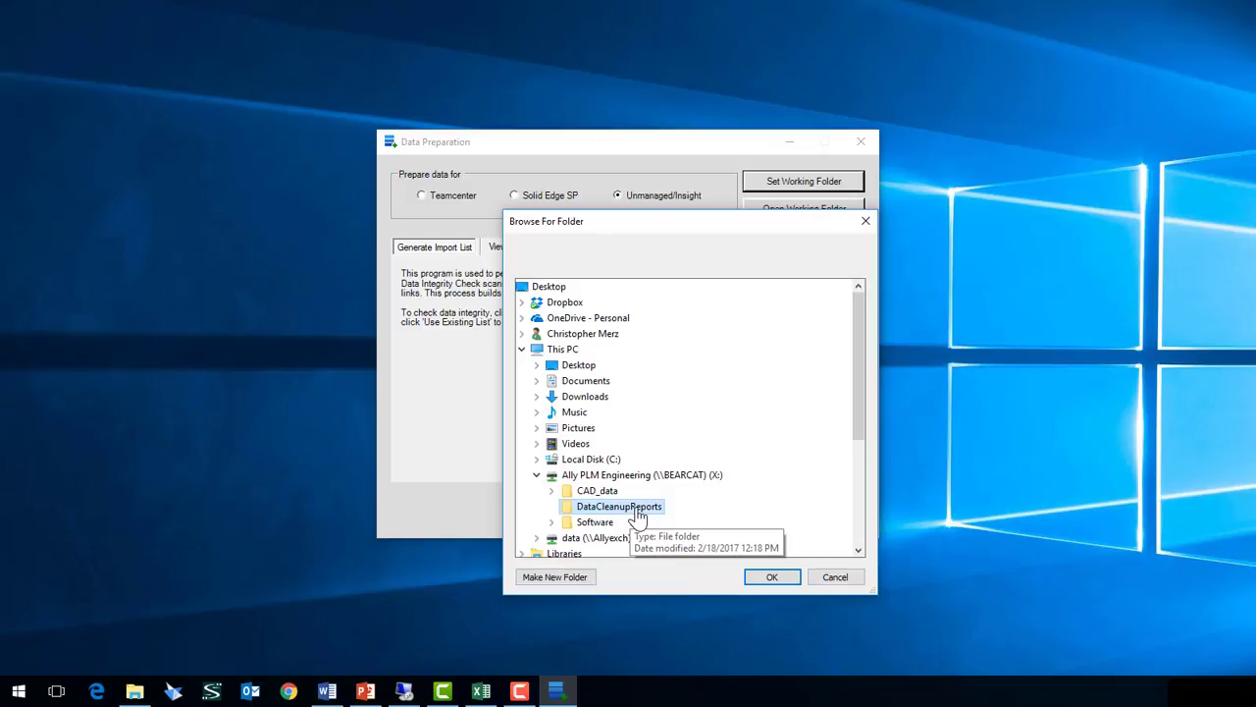
click(772, 577)
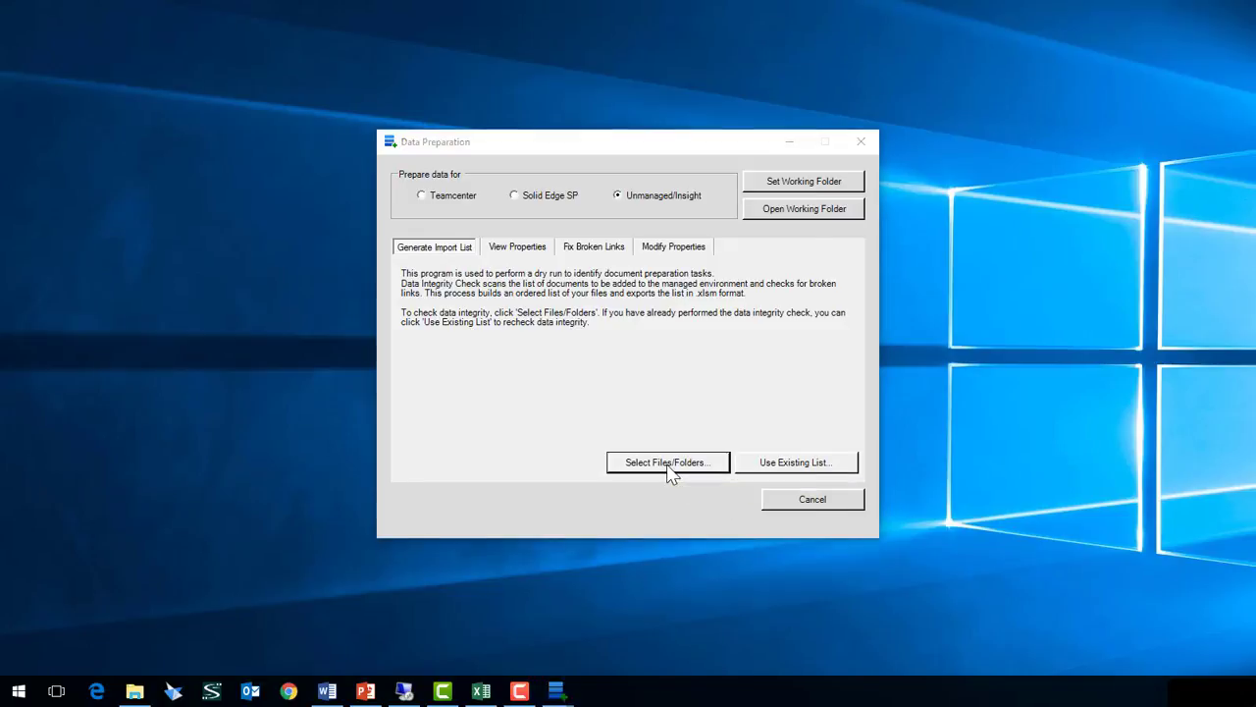
Add the CAD_data folder with its subfolders to the data integrity check list, and cancel without generating the import list.
click(671, 469)
click(576, 230)
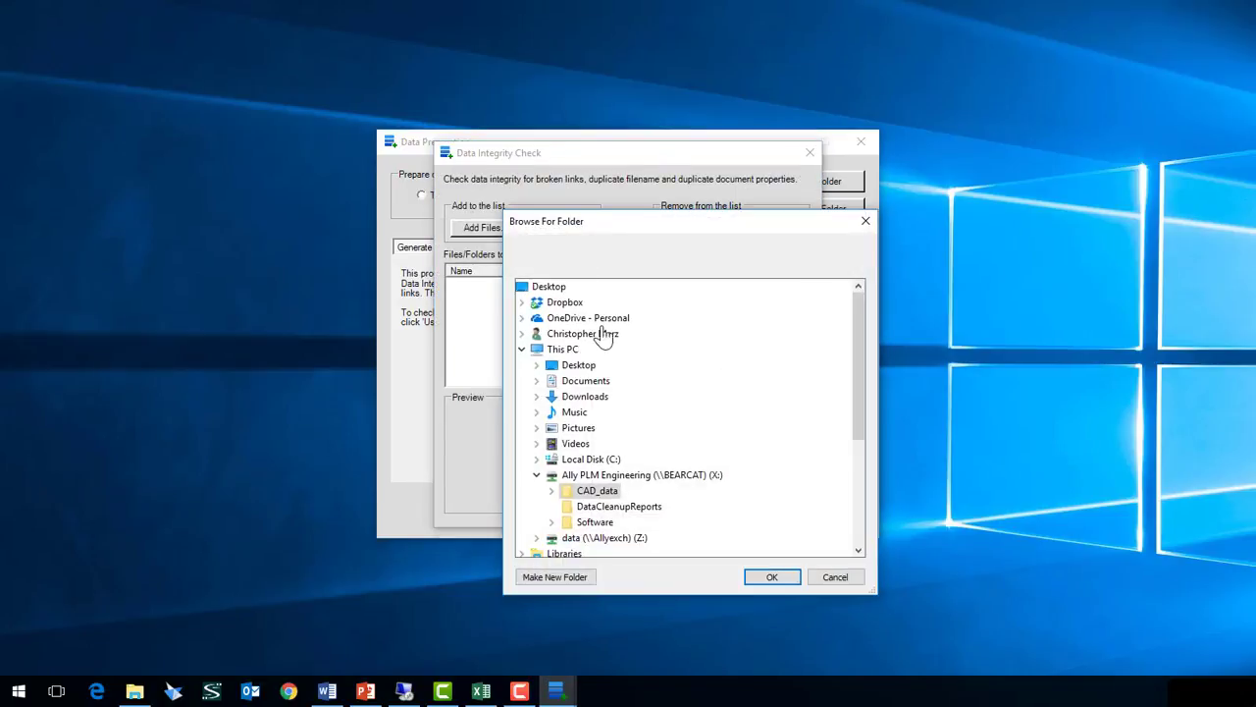
click(598, 493)
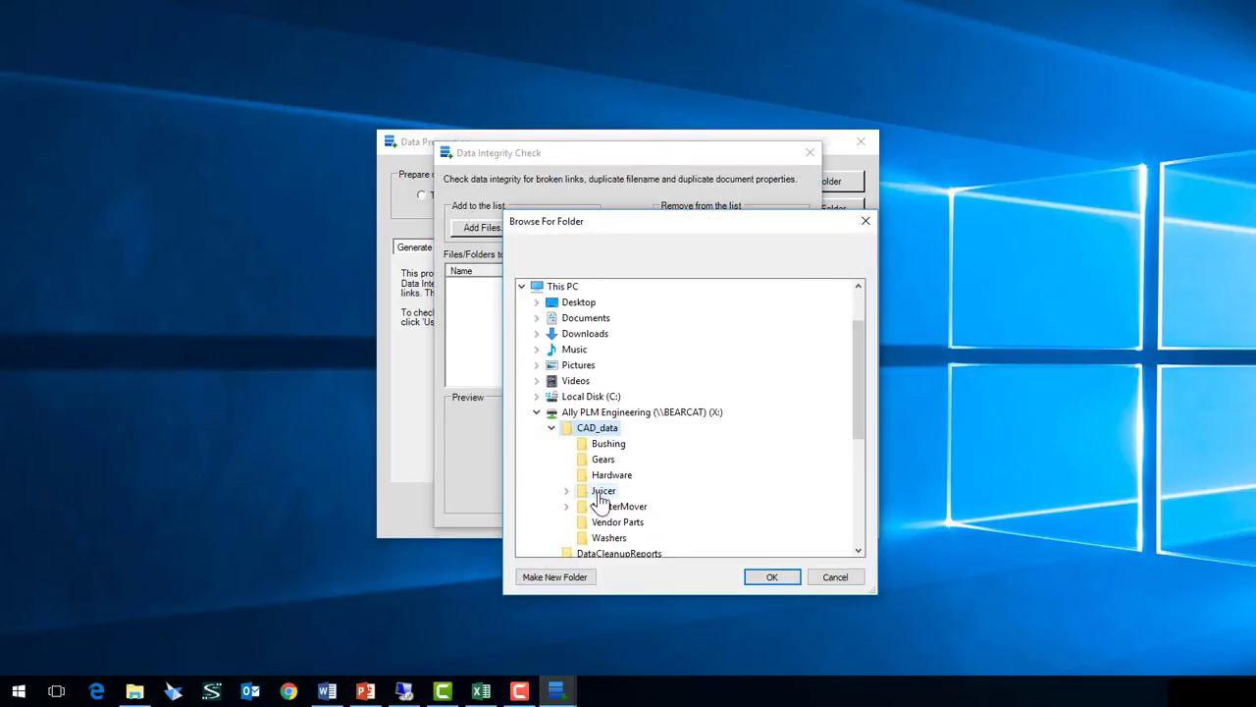
click(773, 577)
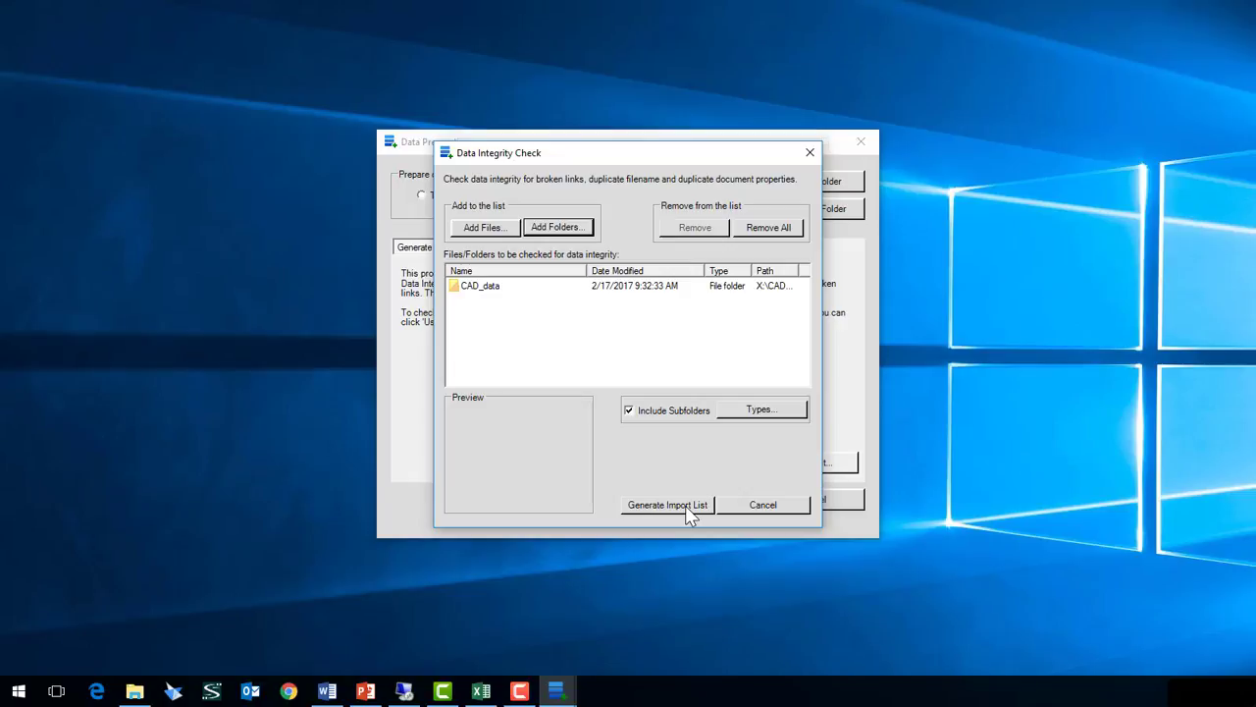
click(764, 504)
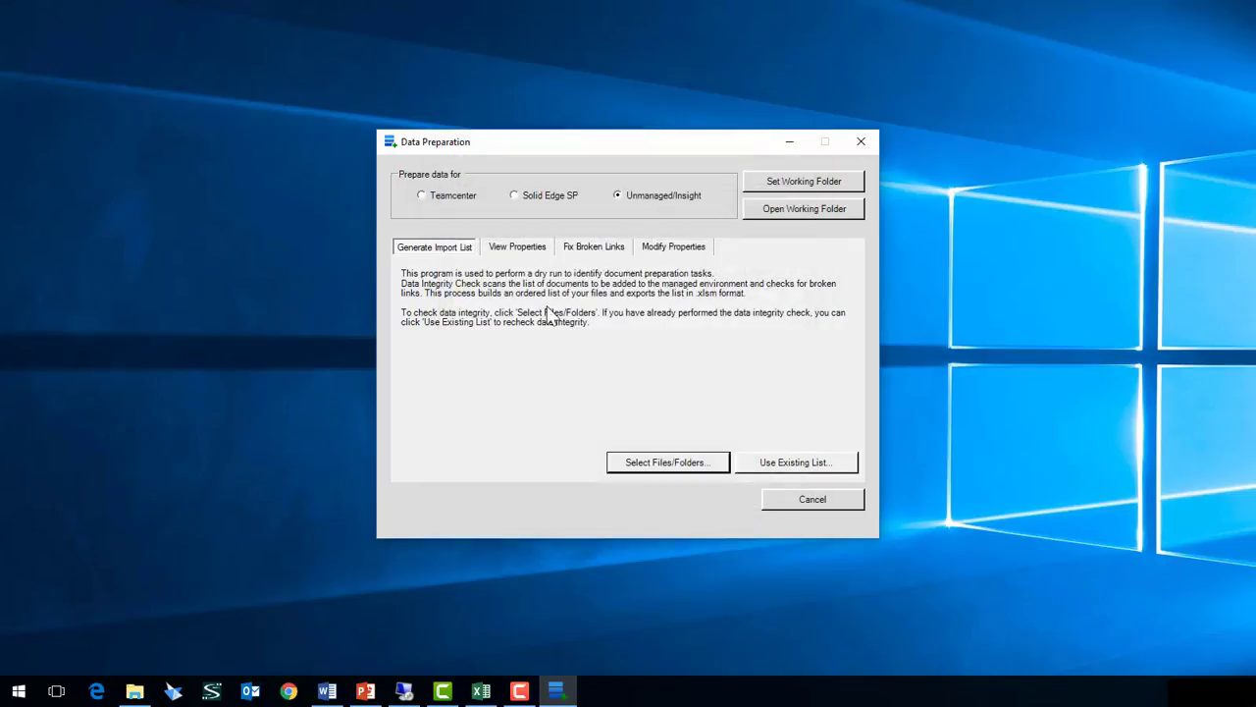
Show the View Properties settings of the data preparation utility.
click(531, 250)
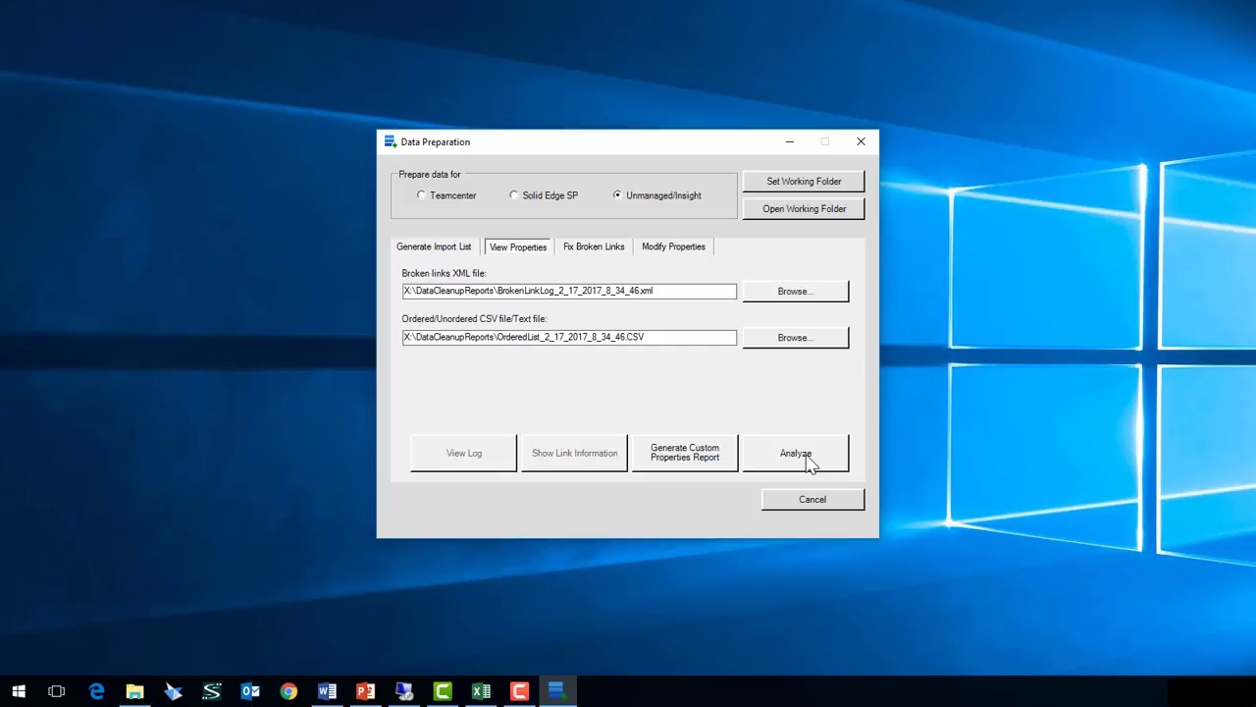
Switch to the property list workbook in Excel and run the SE Final Check duplicates scan on the Unmanaged|Insight sheet.
click(481, 691)
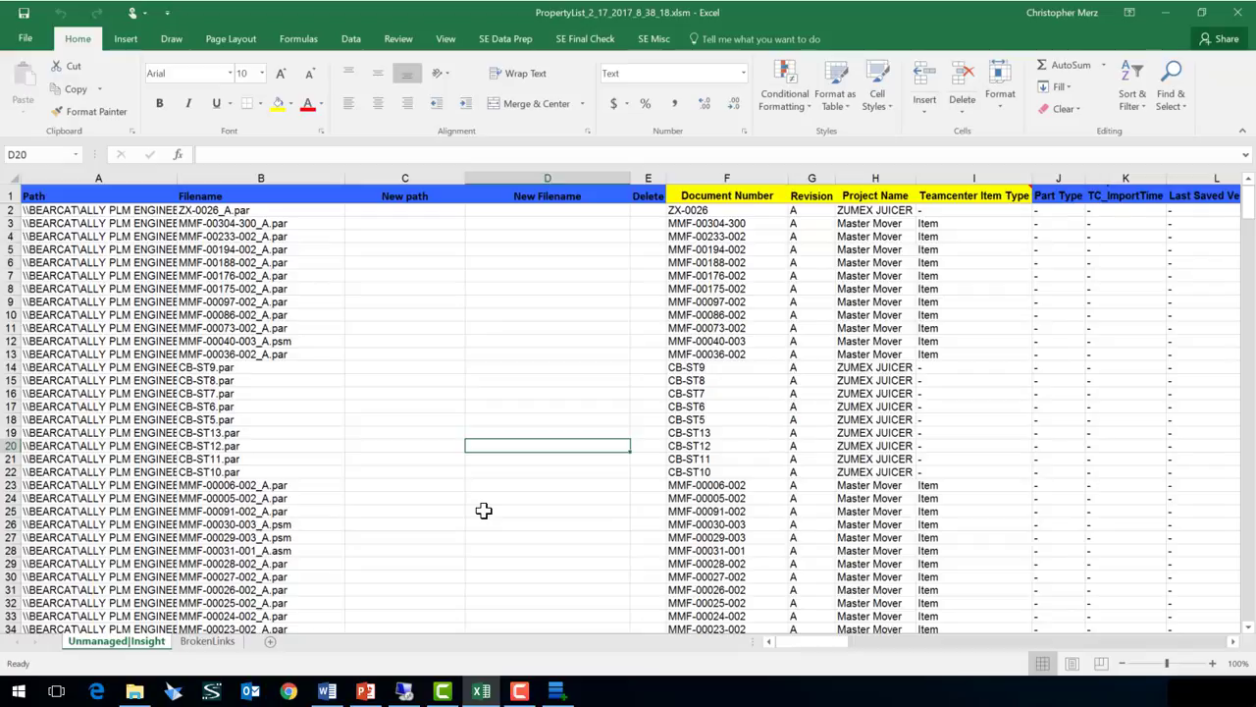
click(583, 41)
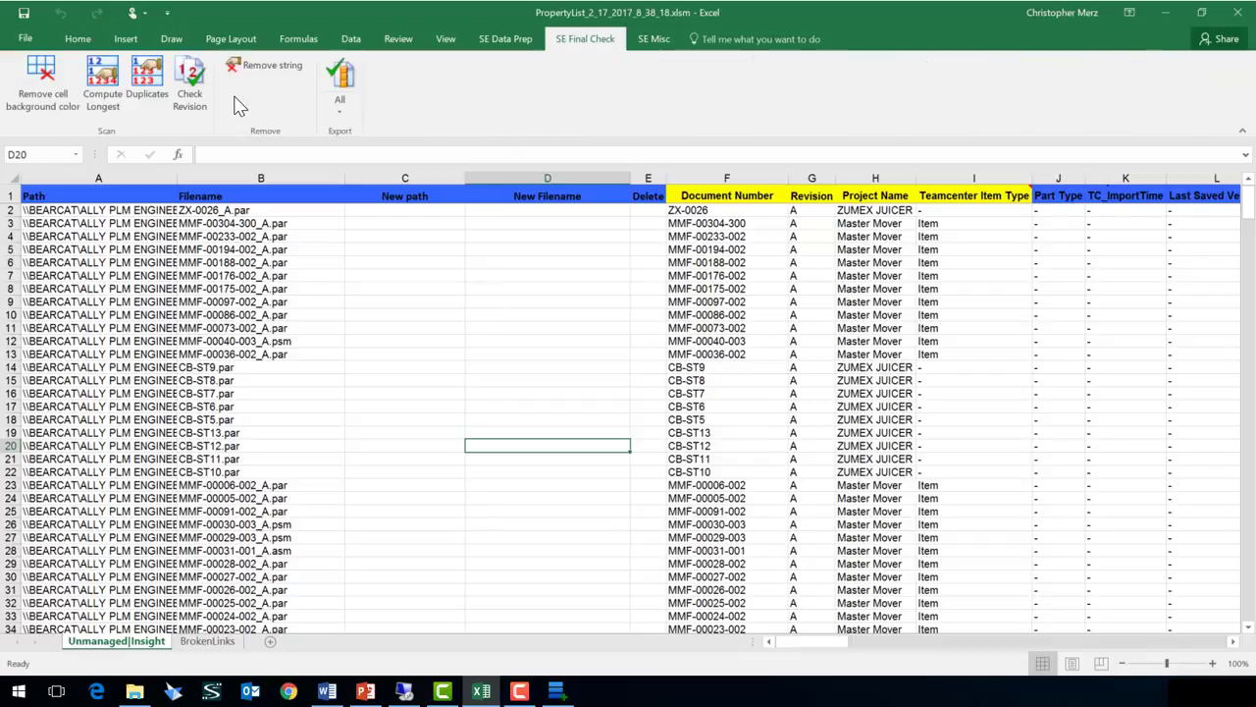
click(162, 110)
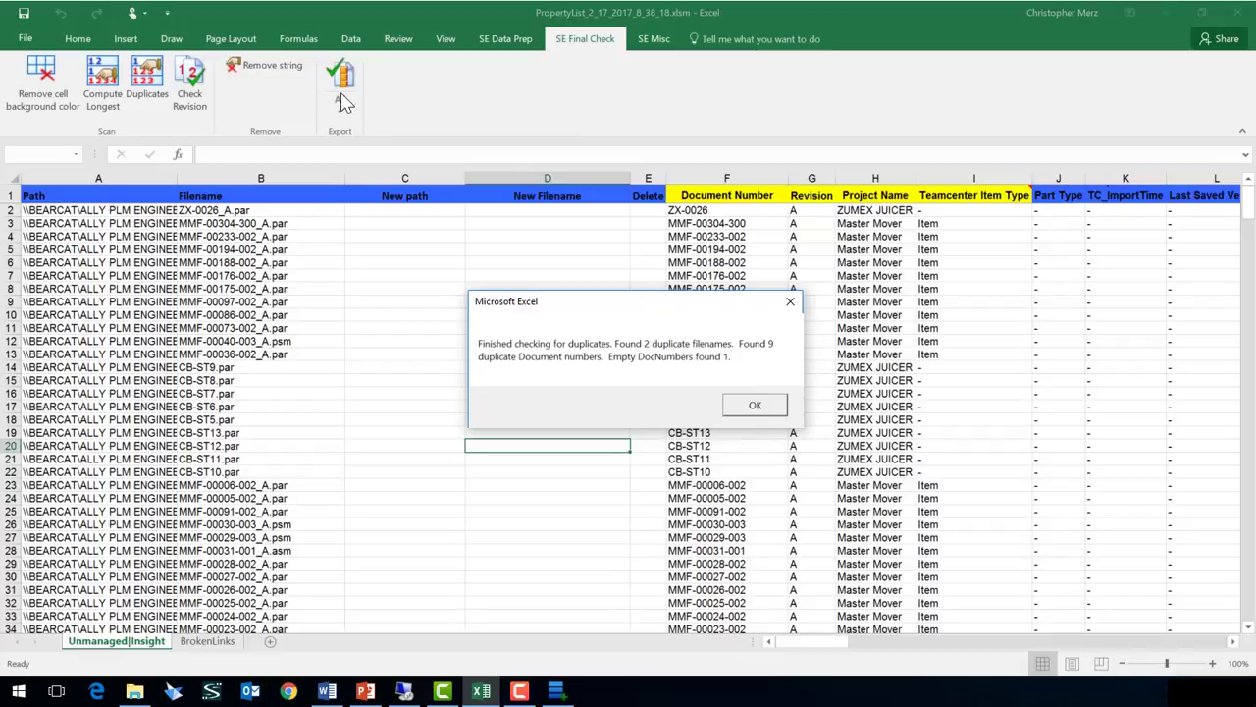
click(756, 407)
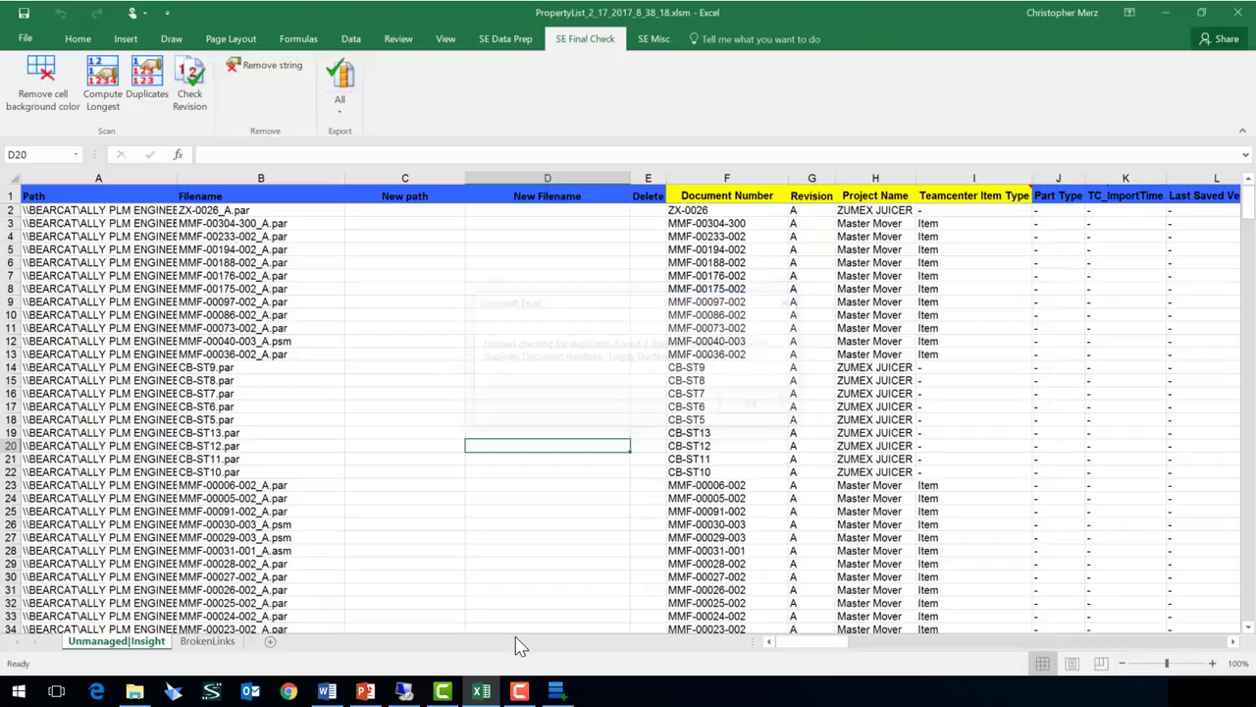
Examine the rows flagged as duplicates and the Delete column entry for ZX-0017_B.par.
scroll(704, 448, down, 17)
scroll(692, 459, down, 20)
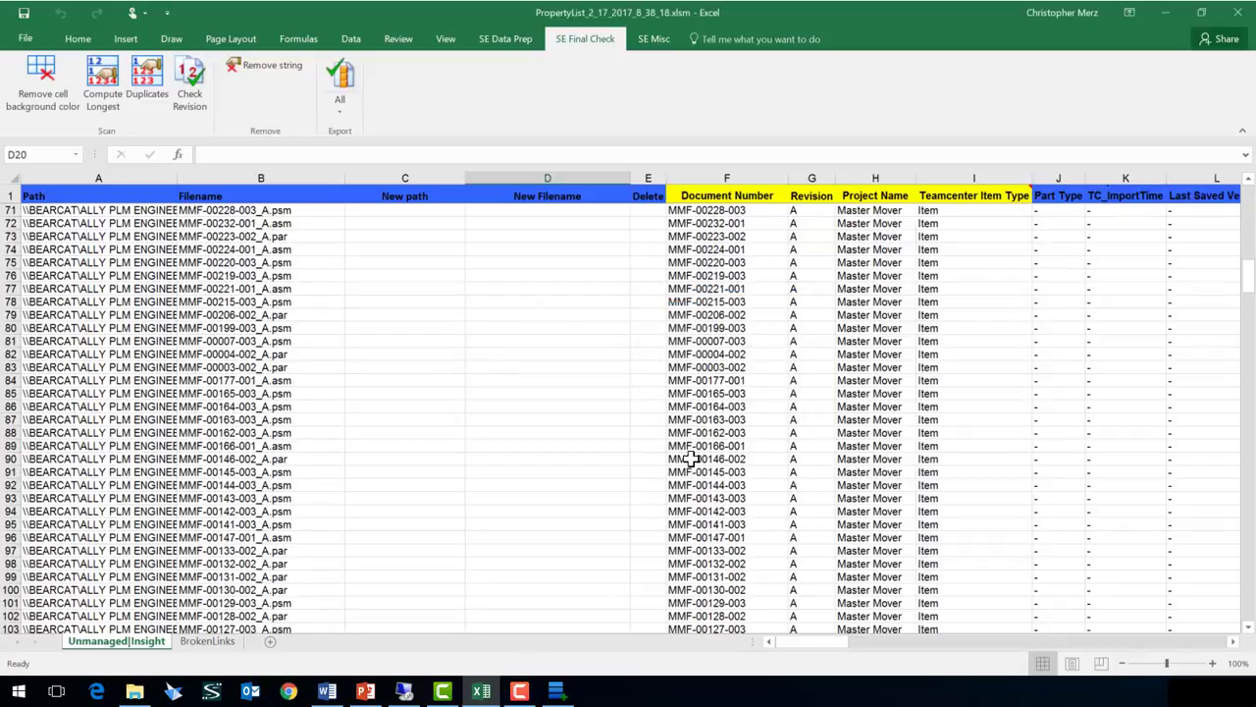
scroll(668, 472, down, 20)
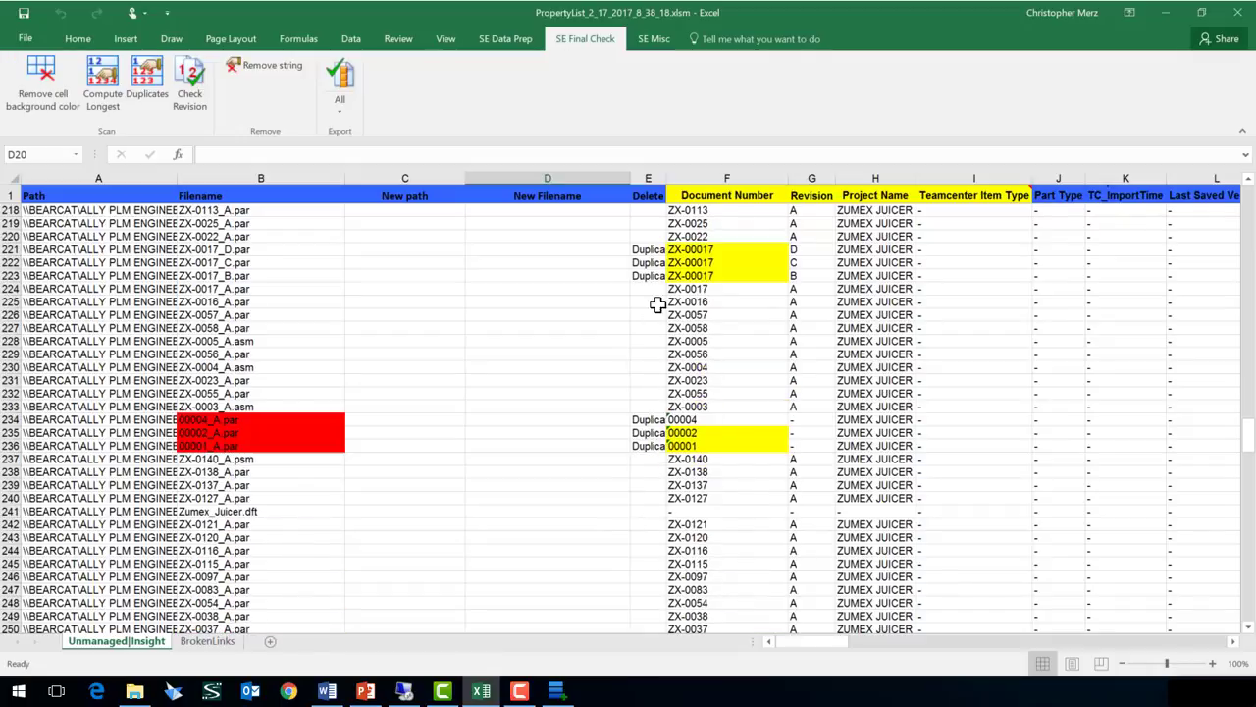
click(650, 276)
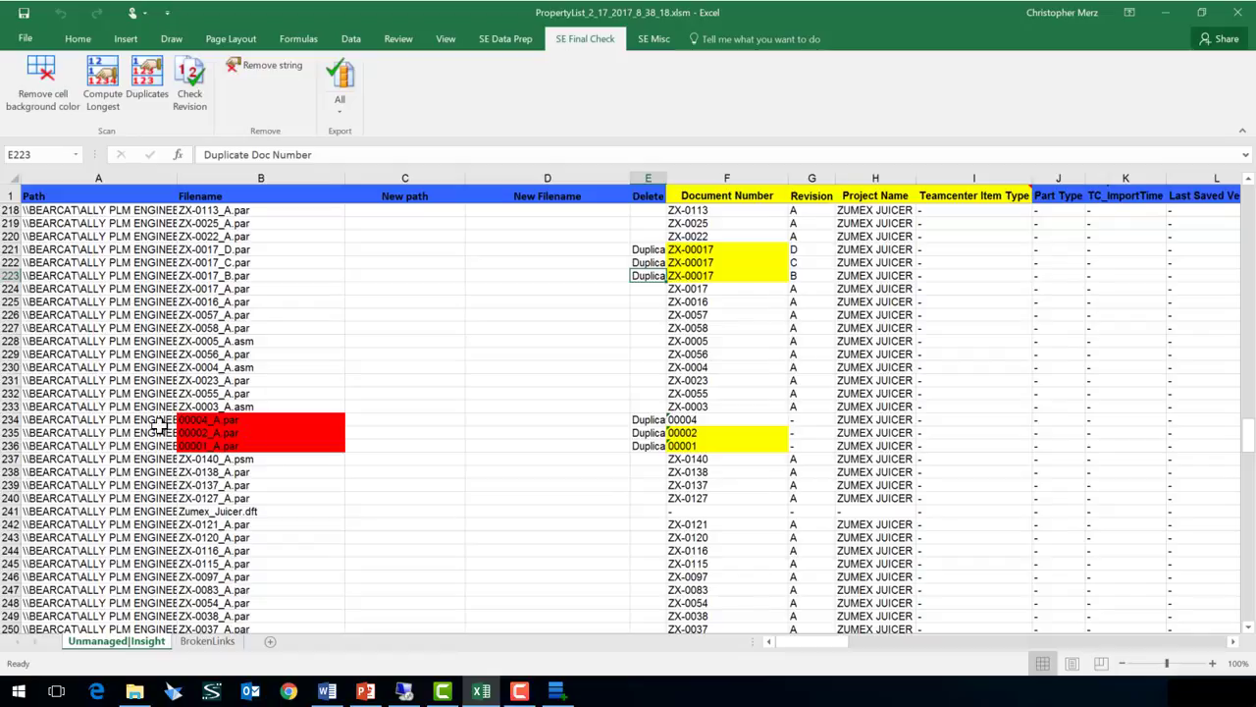
Copy the paths and filenames of the three red-flagged files in rows 234 to 236 into their New path and New Filename cells.
drag(139, 420, 191, 445)
key(ctrl+c)
click(384, 426)
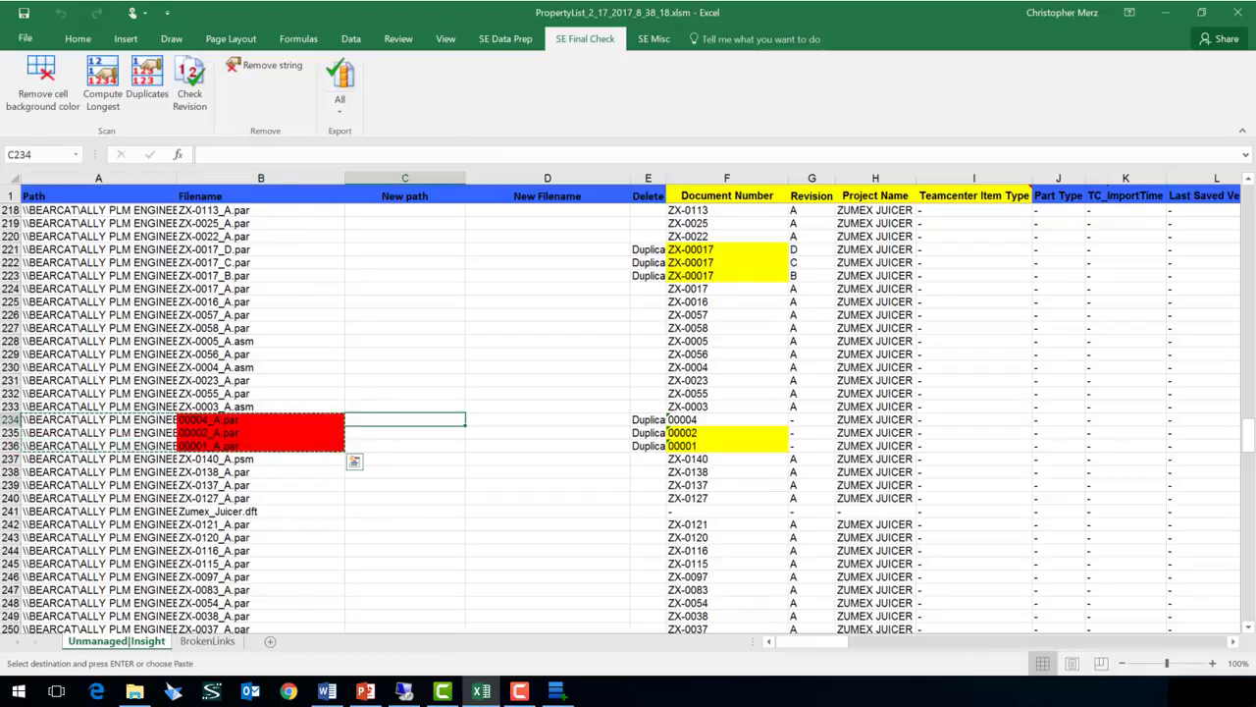
right_click(392, 420)
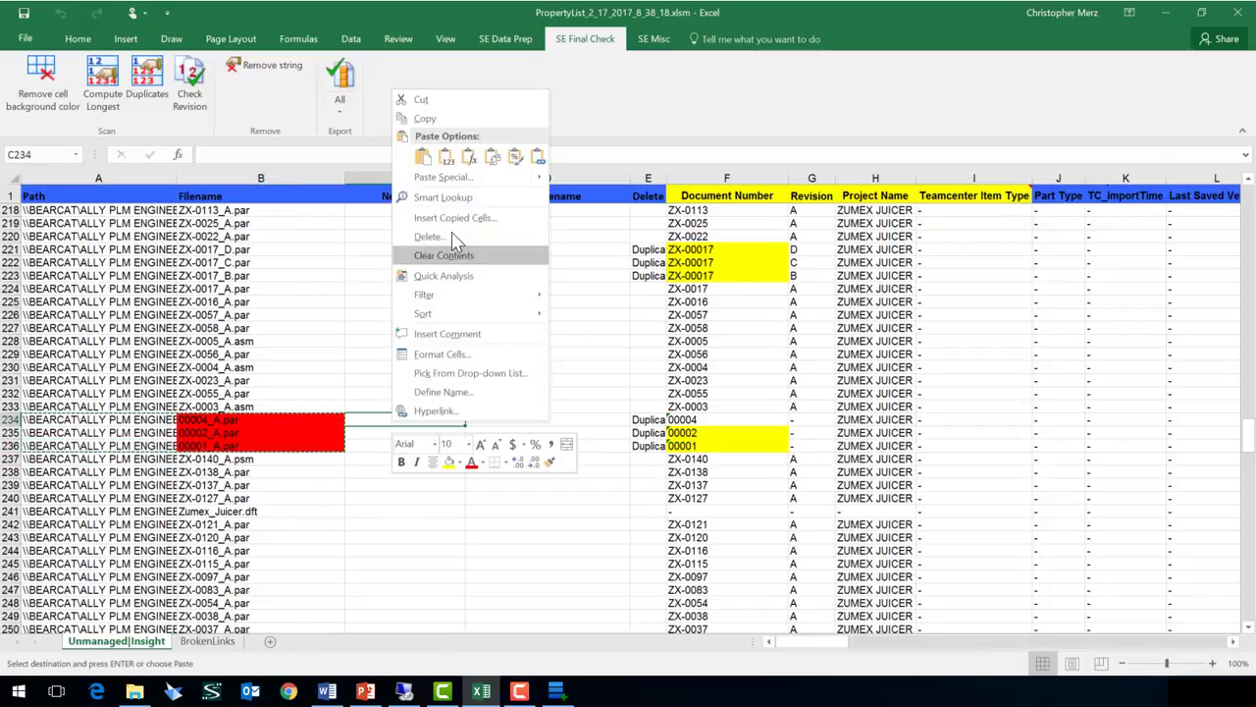
click(422, 158)
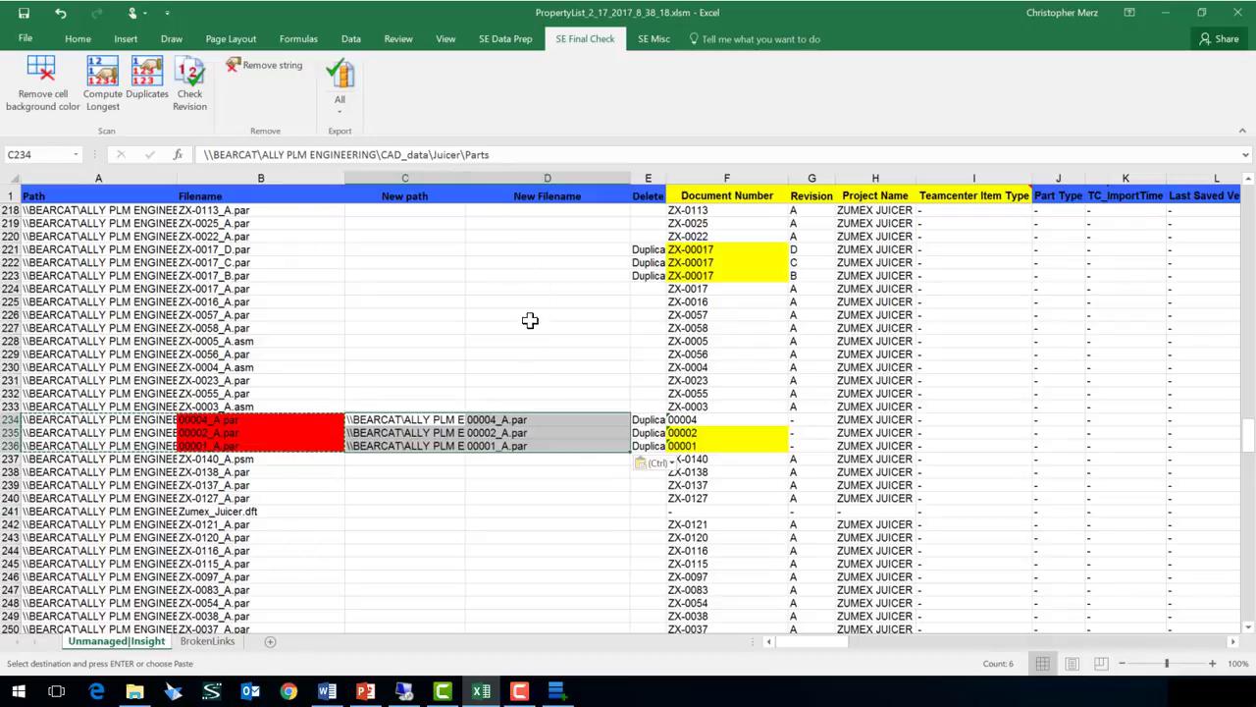
Prefix the three new filenames in D234:D236 with ZX-, giving ZX-00004_A.par, ZX-00002_A.par and ZX-00001_A.par.
click(476, 420)
click(201, 154)
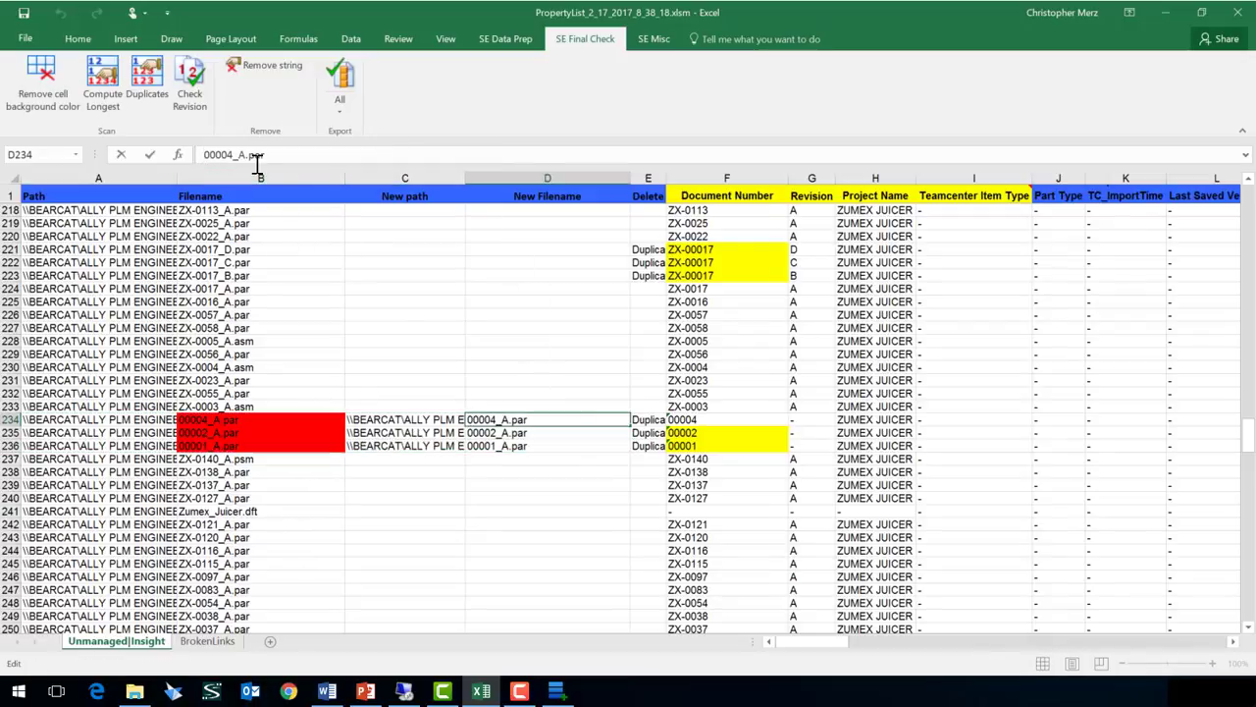
text(ZX-)
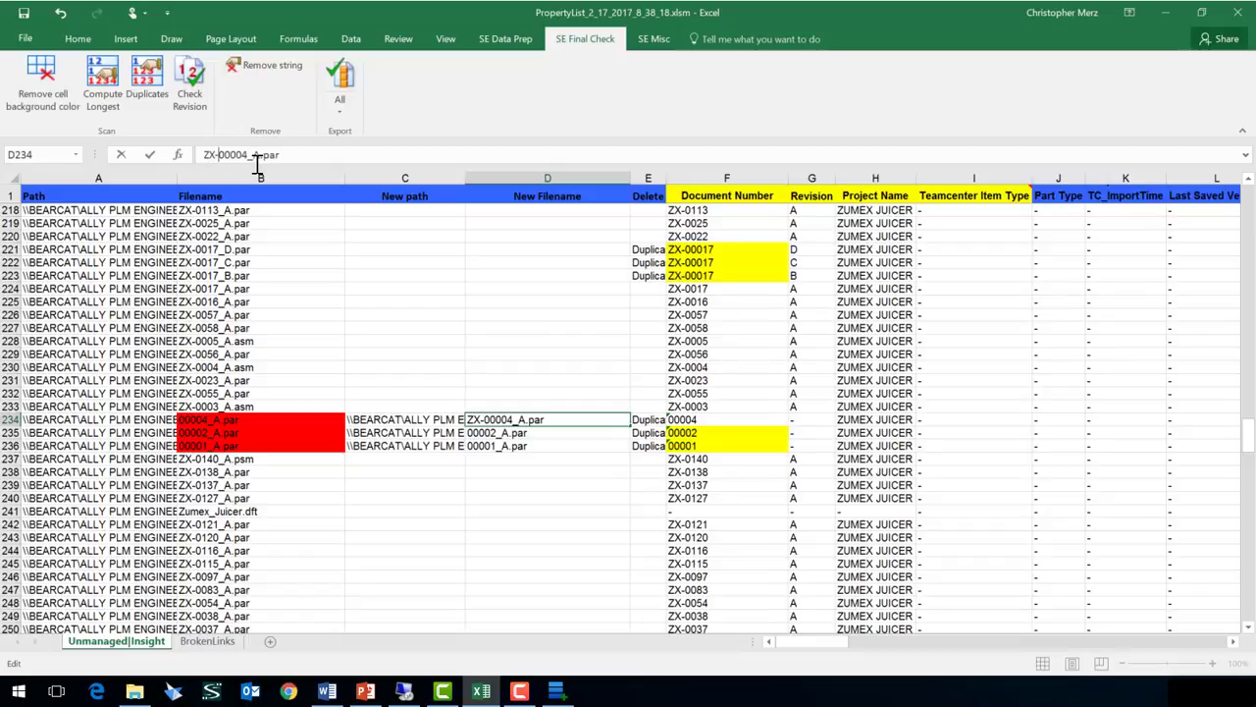
key(Return)
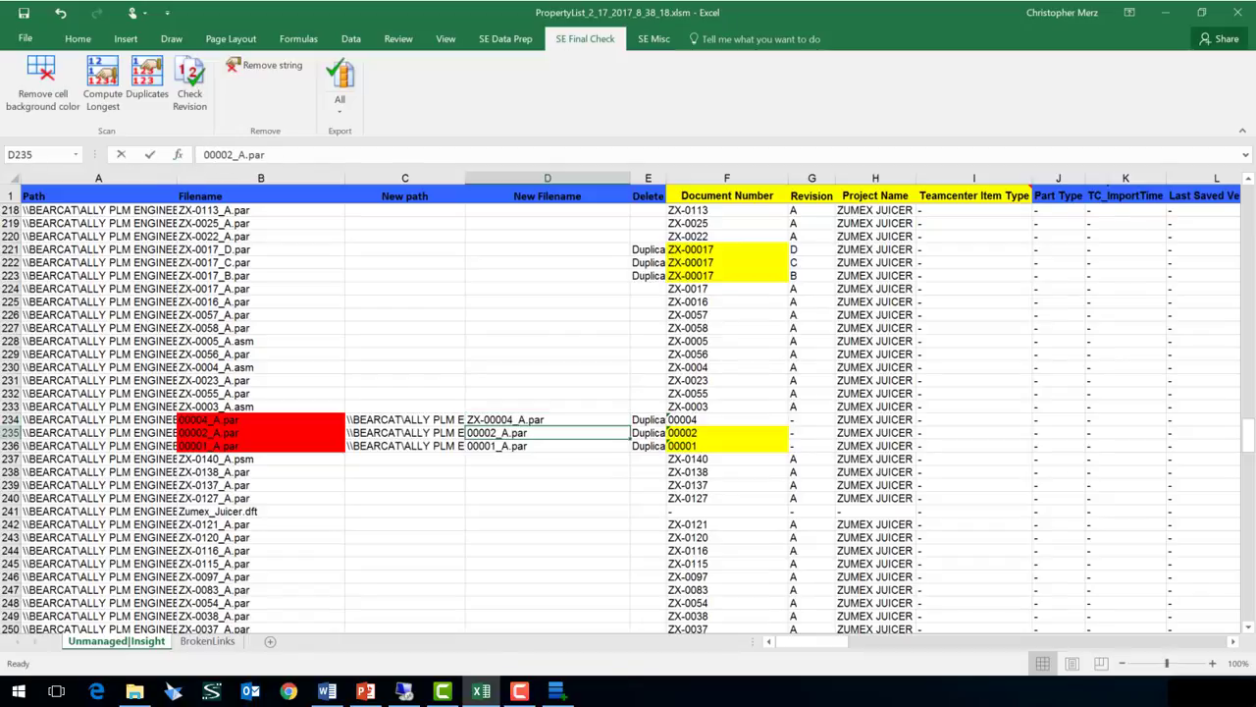
click(203, 154)
text(ZX-)
key(Return)
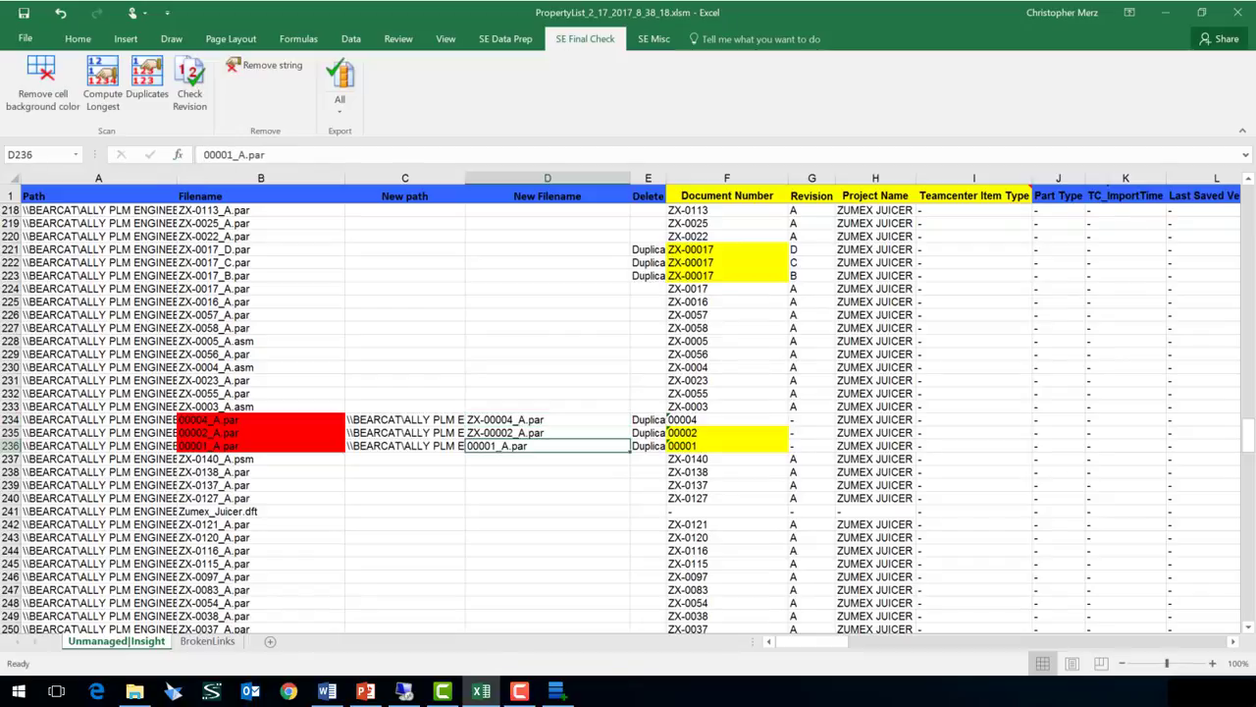
click(203, 154)
text(ZX-)
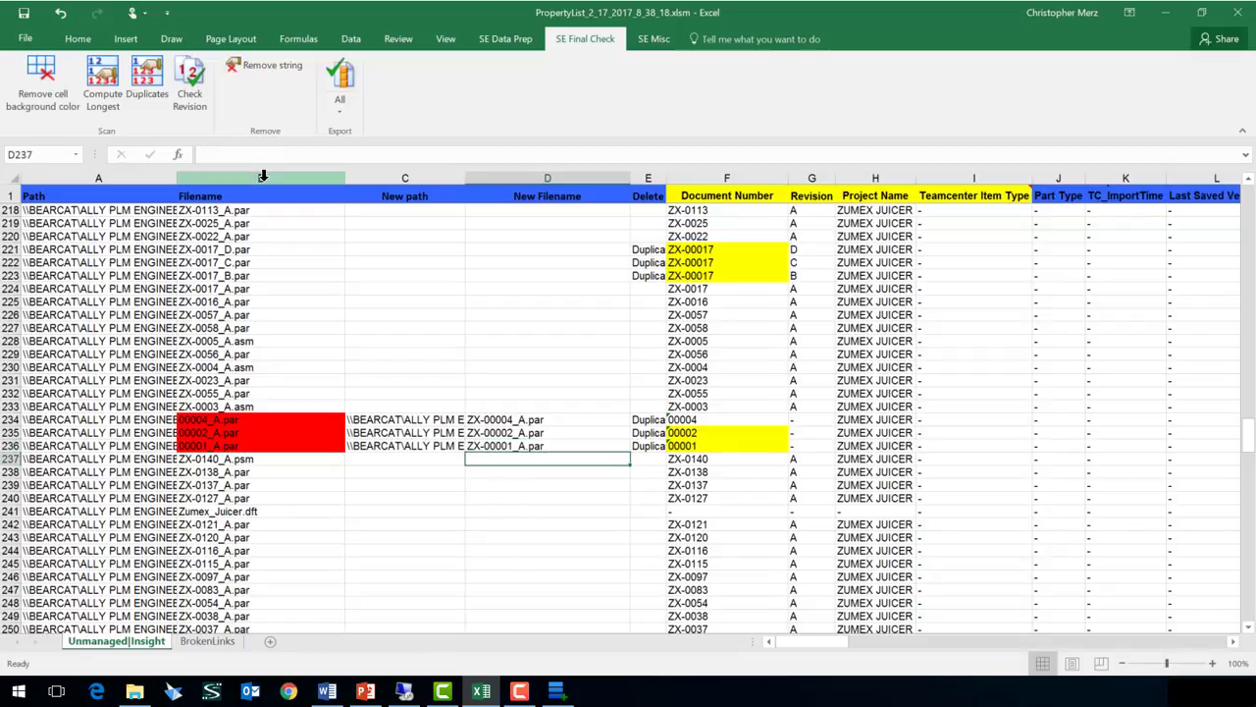
Prefix the document numbers in F234:F236 with ZX-, giving ZX-00004, ZX-00002 and ZX-00001.
click(703, 419)
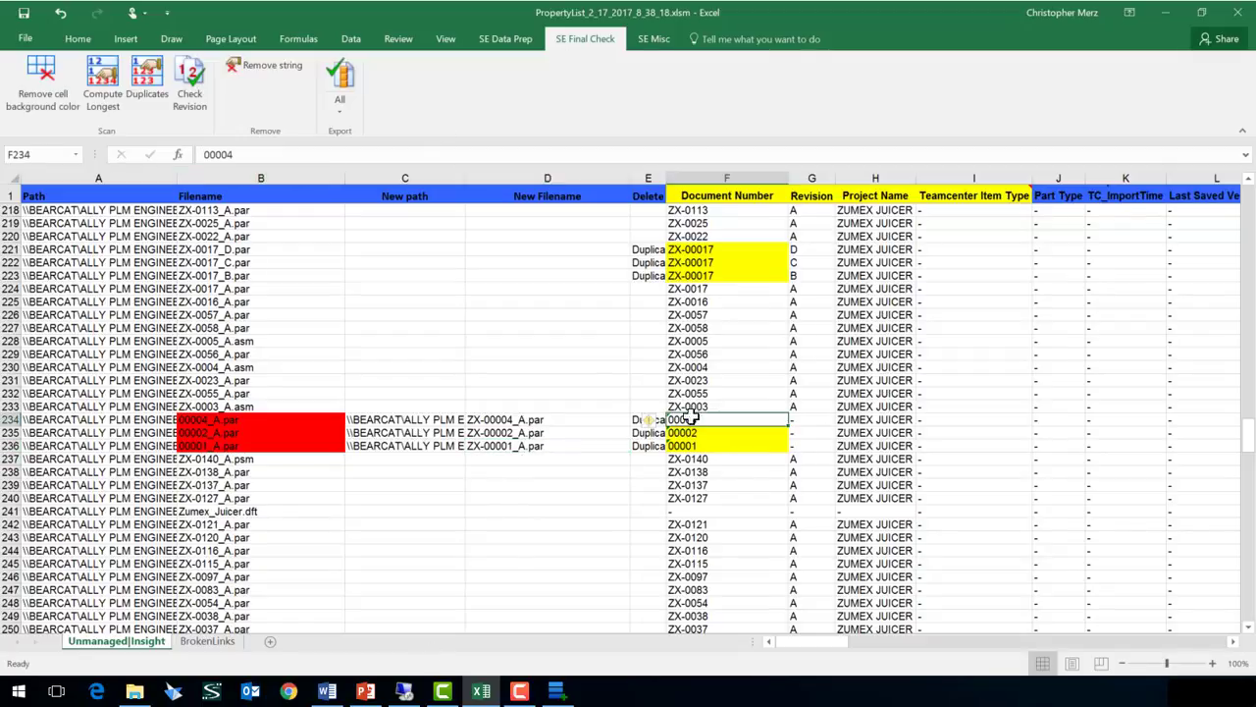
click(206, 154)
text(ZX-)
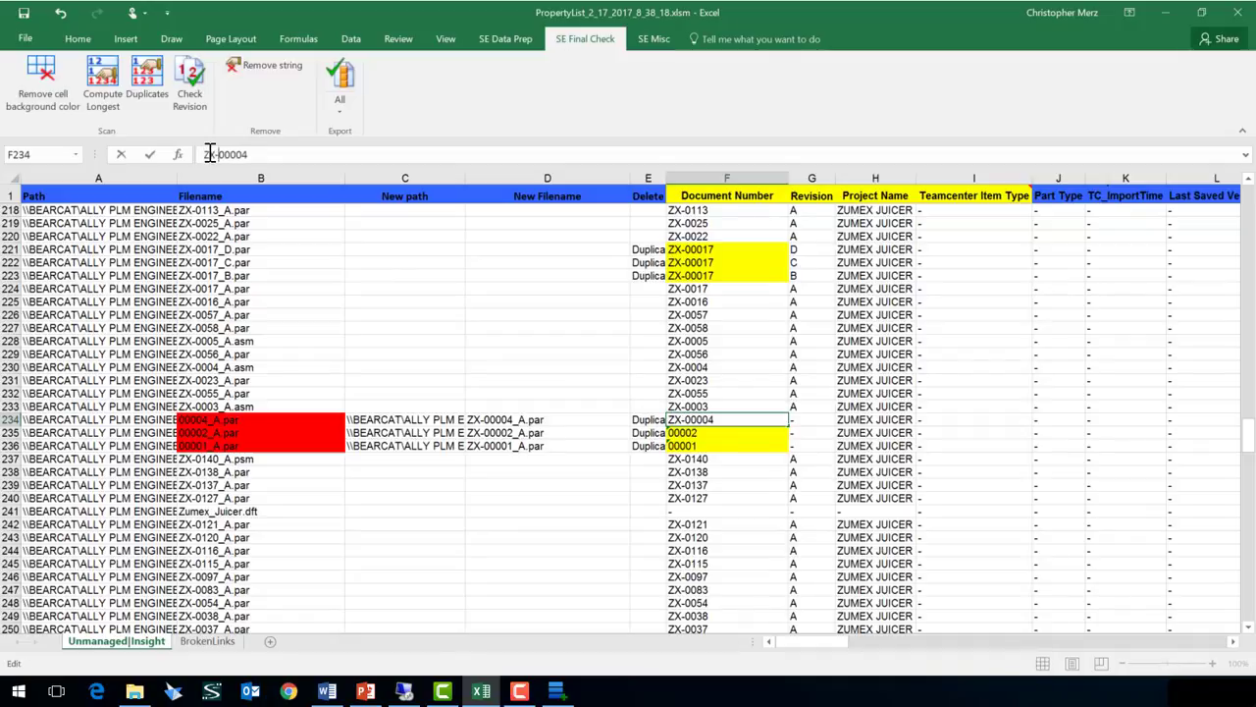
key(Return)
click(207, 154)
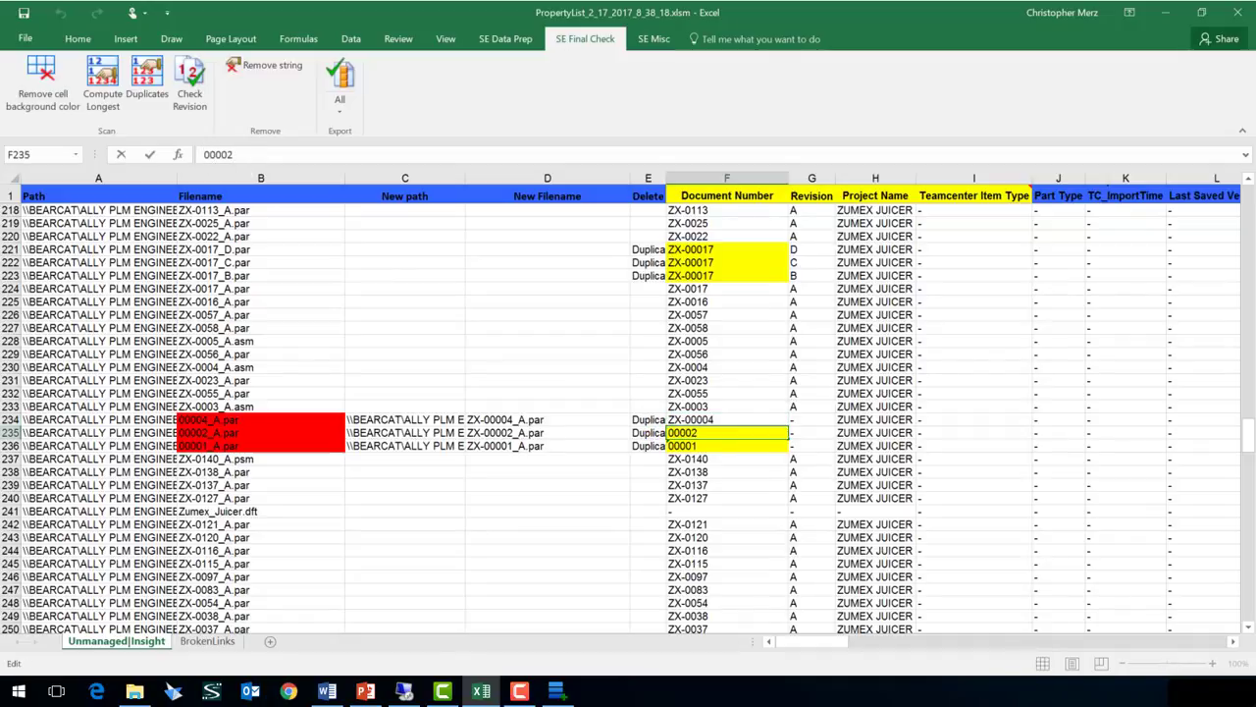
text(ZX-)
key(Return)
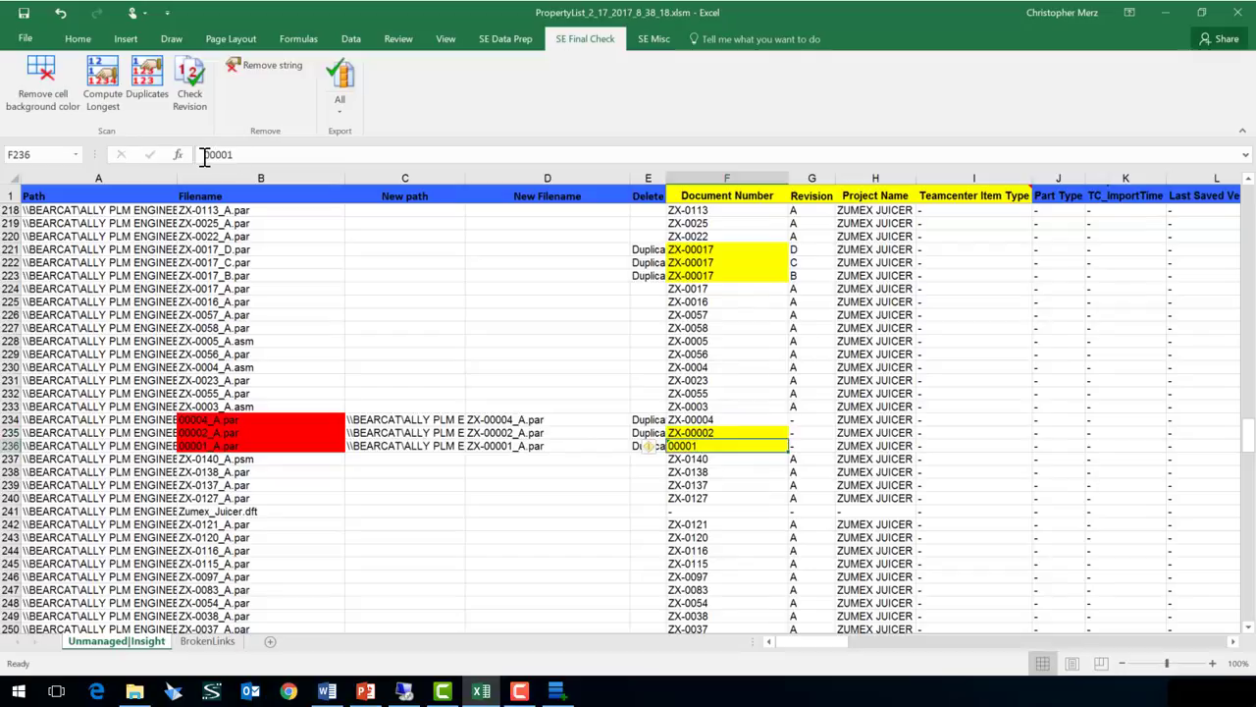
click(204, 154)
text(ZX-)
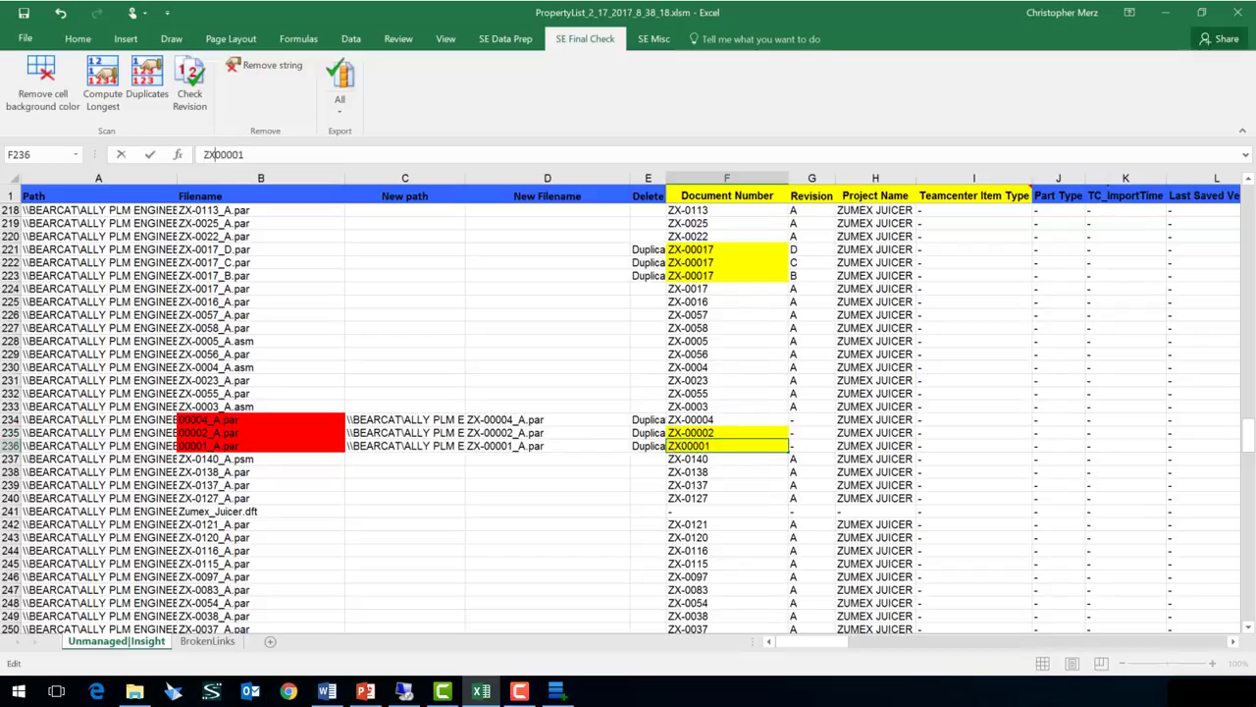
key(ctrl+Return)
key(Down)
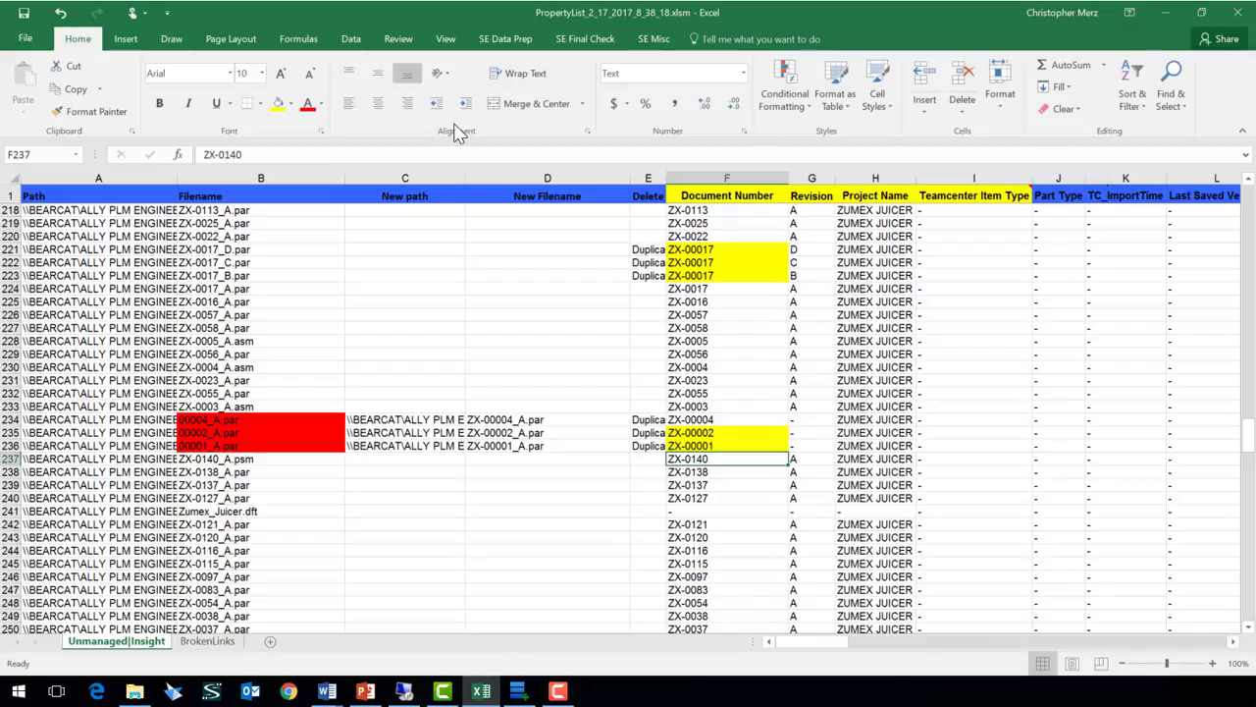
Check the Delete column entry for 00004_A.par in row 234.
click(640, 407)
click(646, 419)
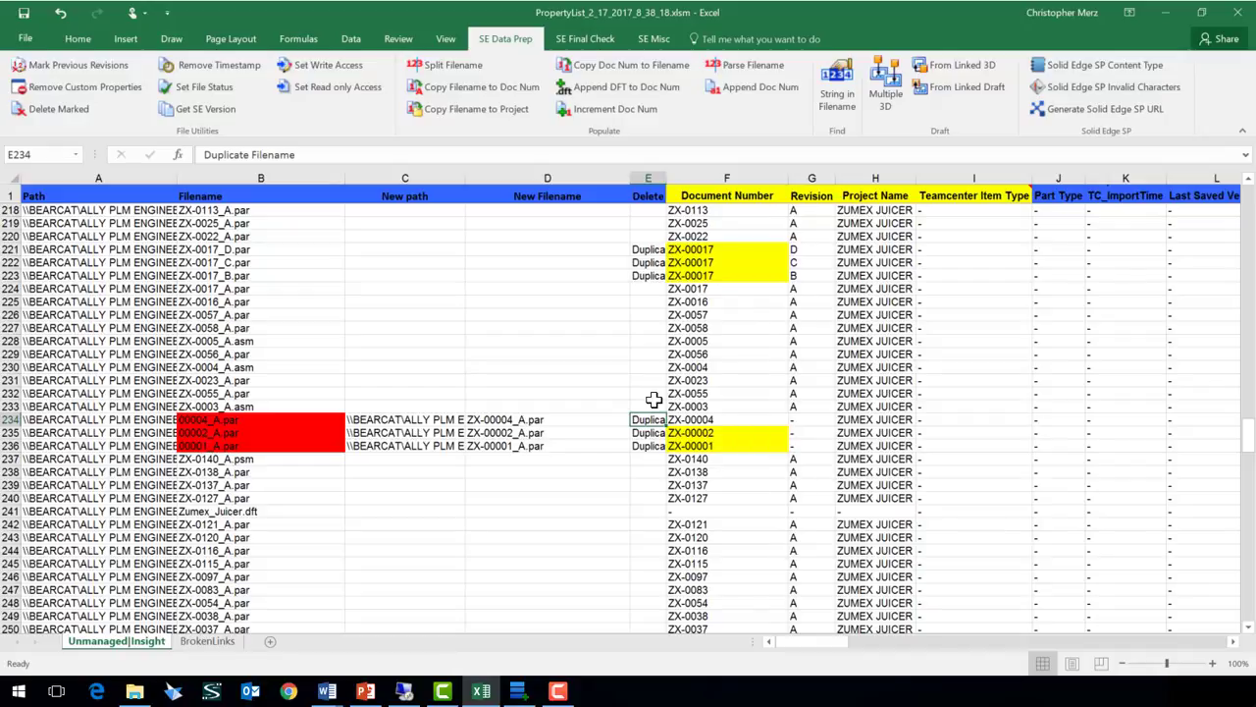
key(F10)
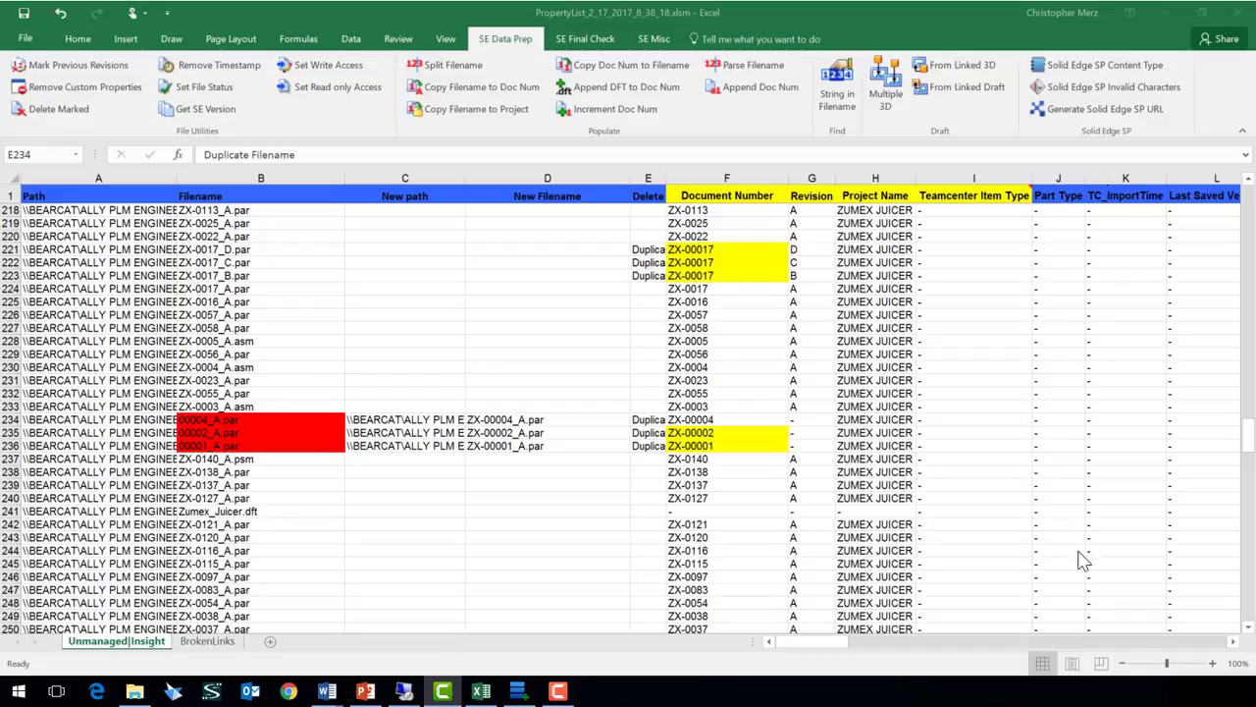
Review the remaining property columns of the list through Title and Author.
click(841, 644)
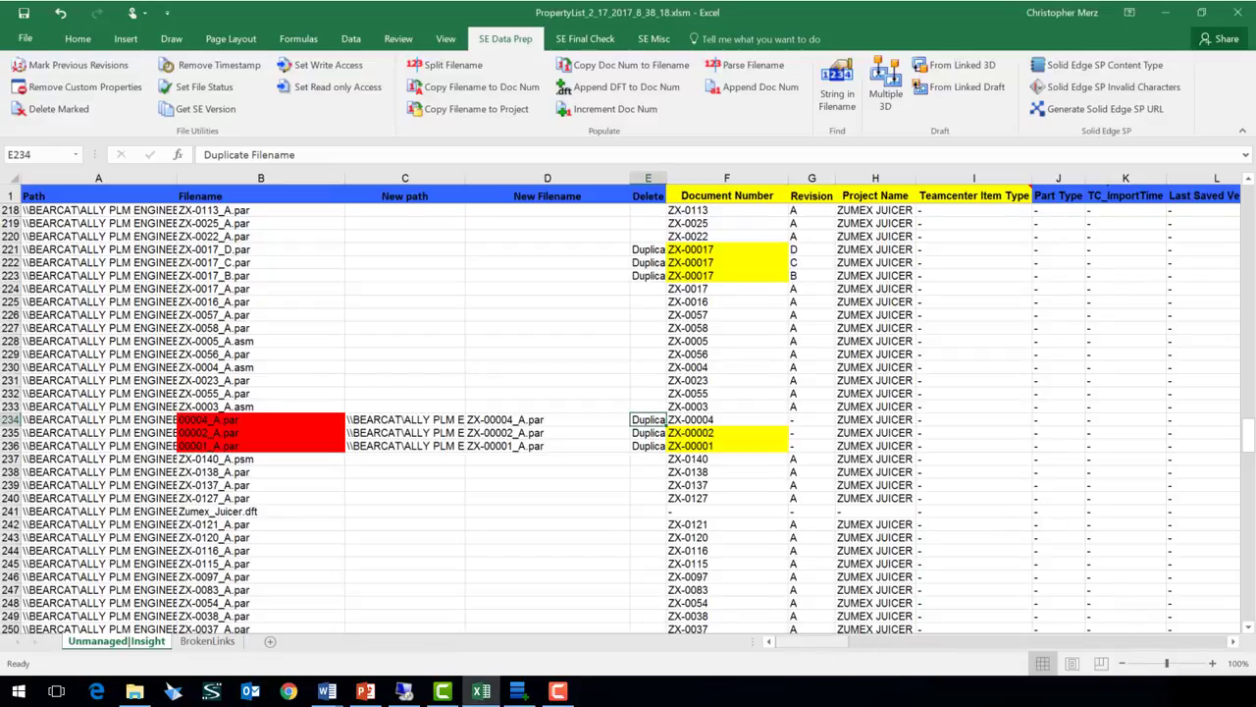
mouse_move(829, 646)
mouse_down()
mouse_move(877, 648)
mouse_move(818, 657)
mouse_move(834, 661)
mouse_up()
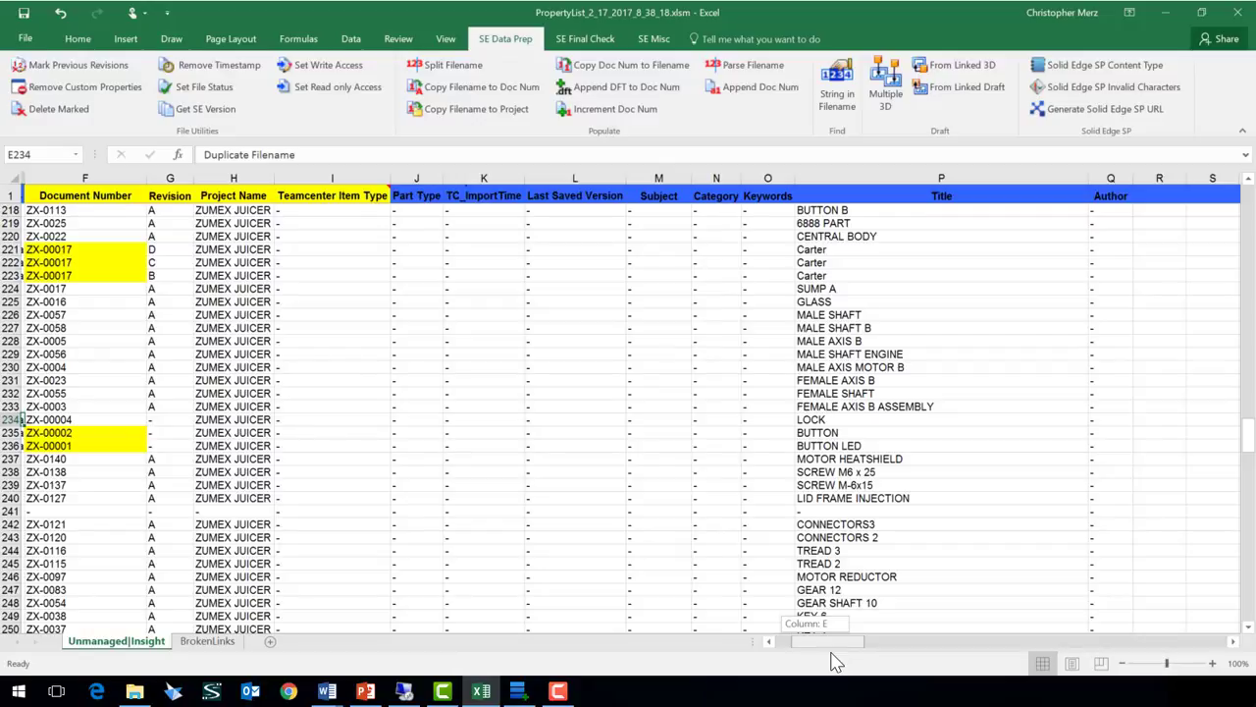
drag(833, 662, 816, 662)
Set up replacing "-" with nothing, matching entire cell contents, and close the dialog without running the replacement.
key(ctrl+f)
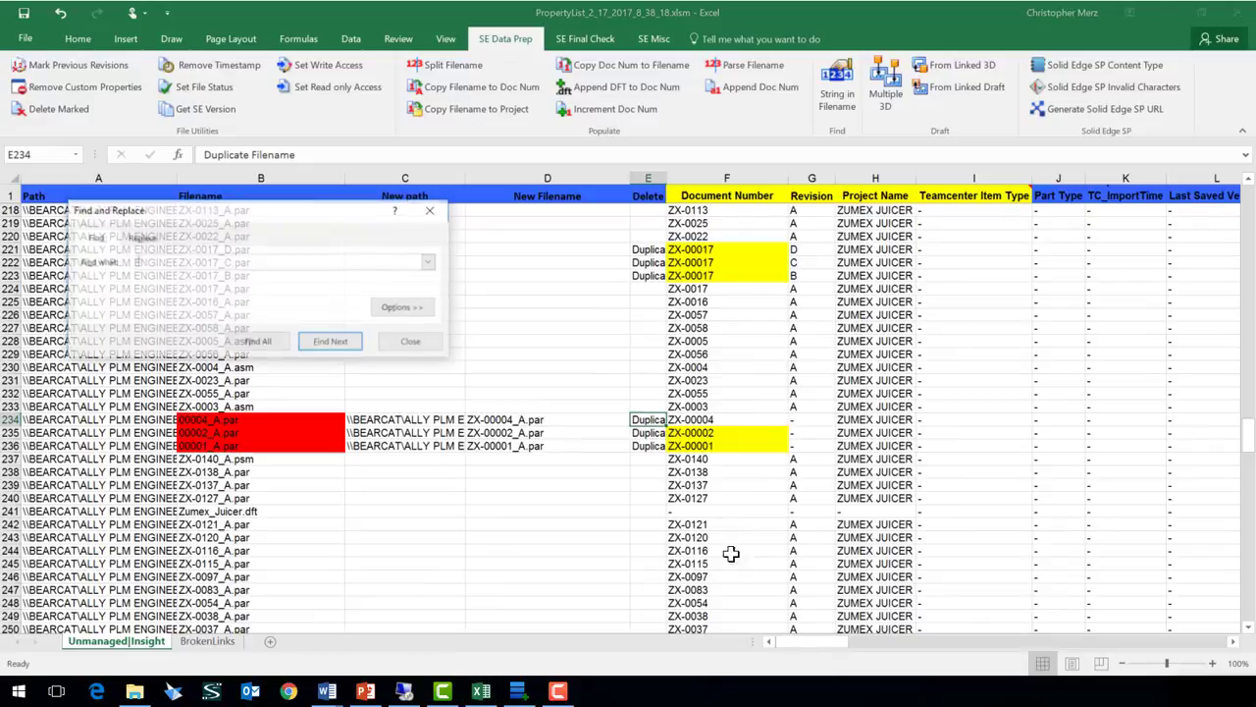
click(142, 238)
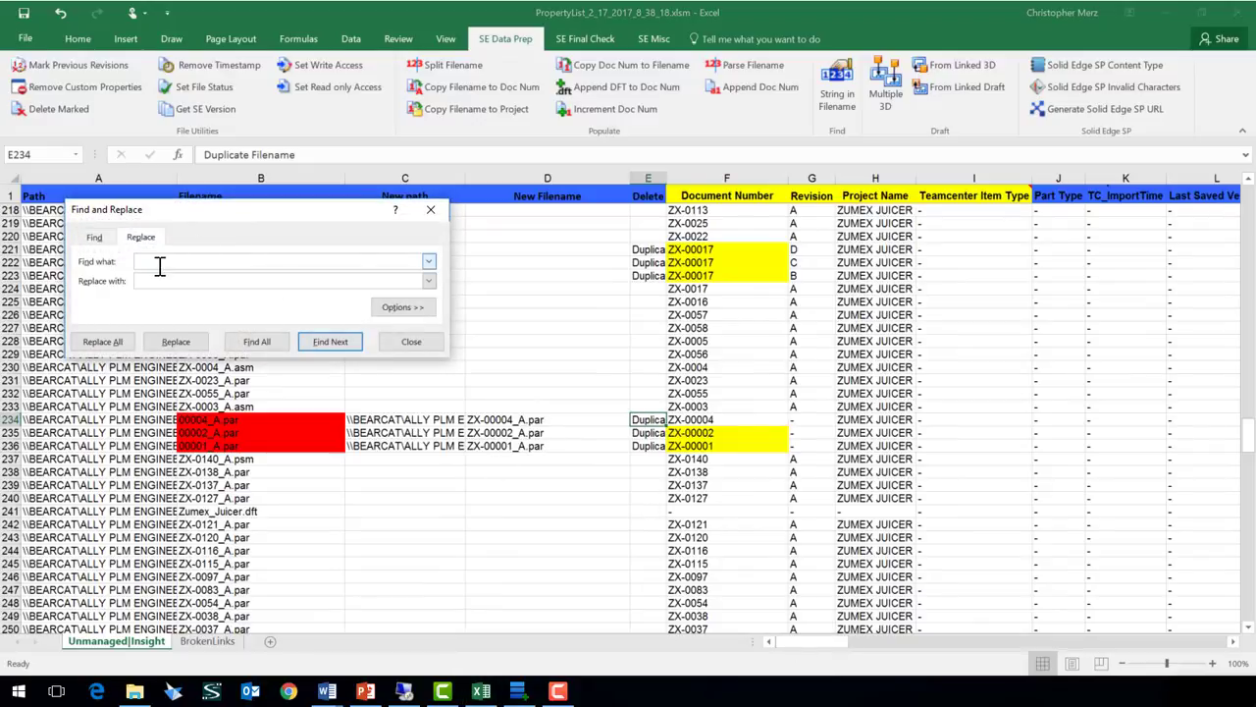
text(-)
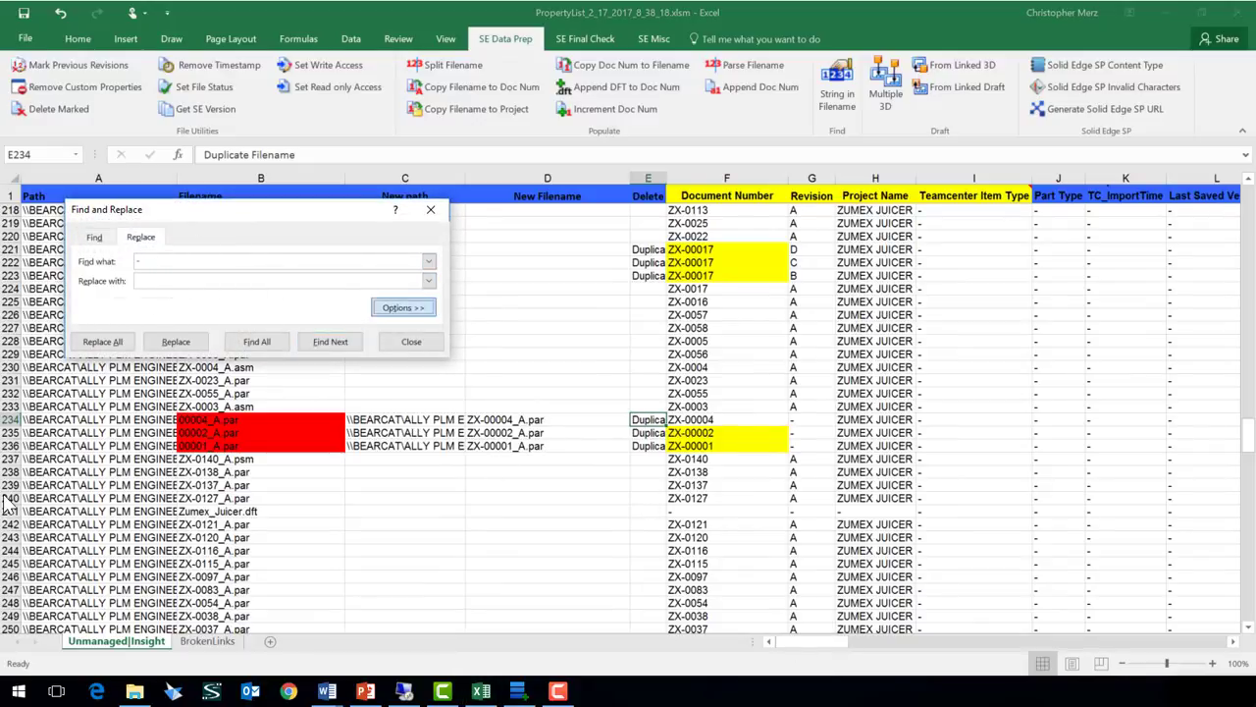
click(402, 307)
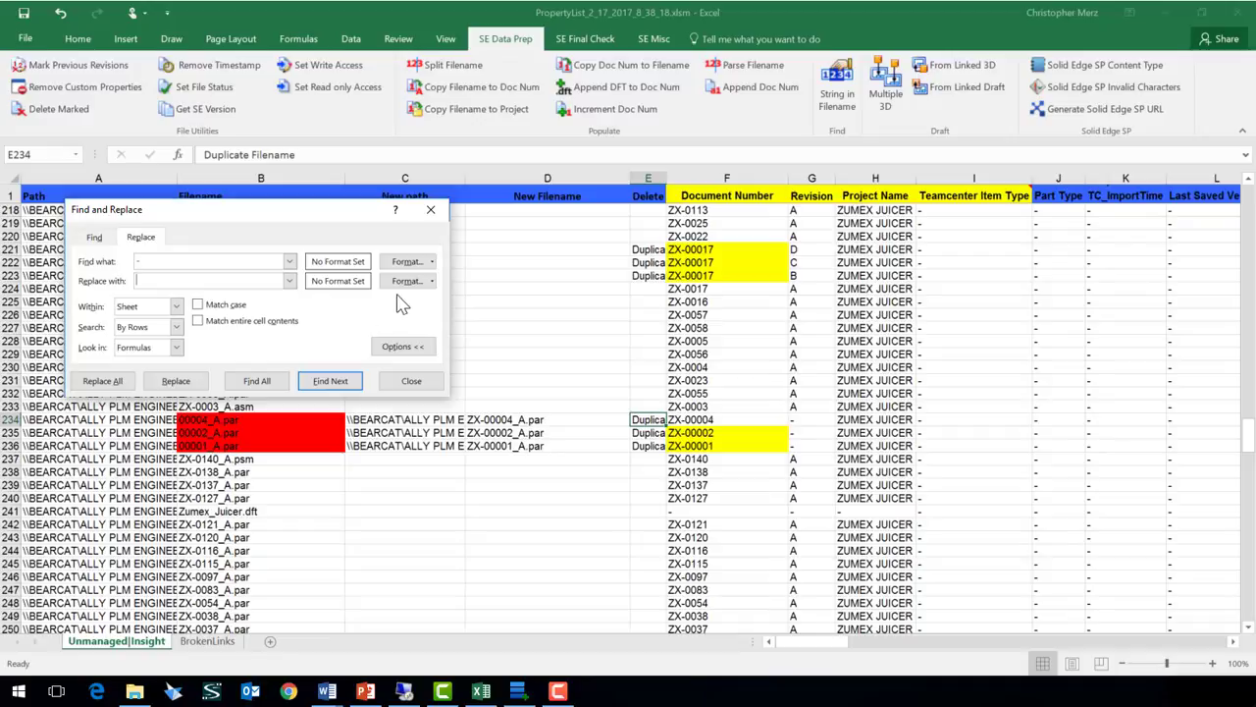
click(198, 323)
click(416, 384)
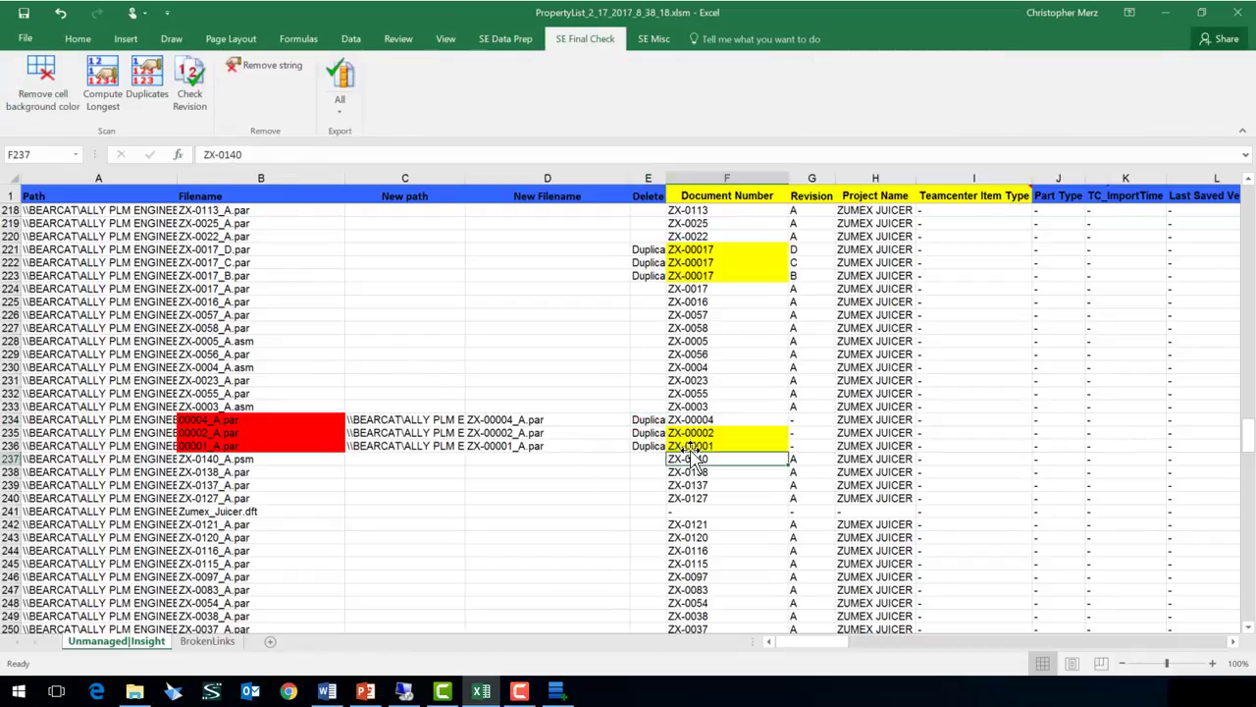
Look through the rest of the property list down to row 405 for flagged duplicates.
scroll(611, 471, down, 8)
scroll(609, 486, down, 20)
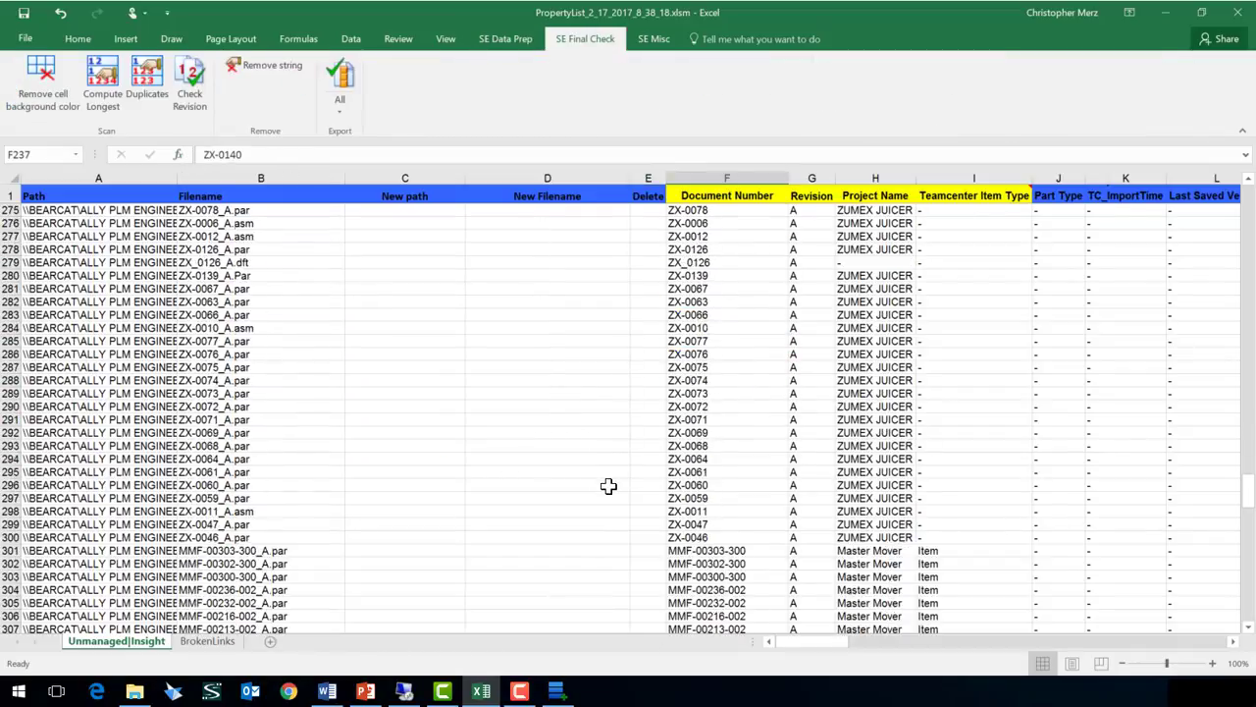
scroll(609, 486, down, 16)
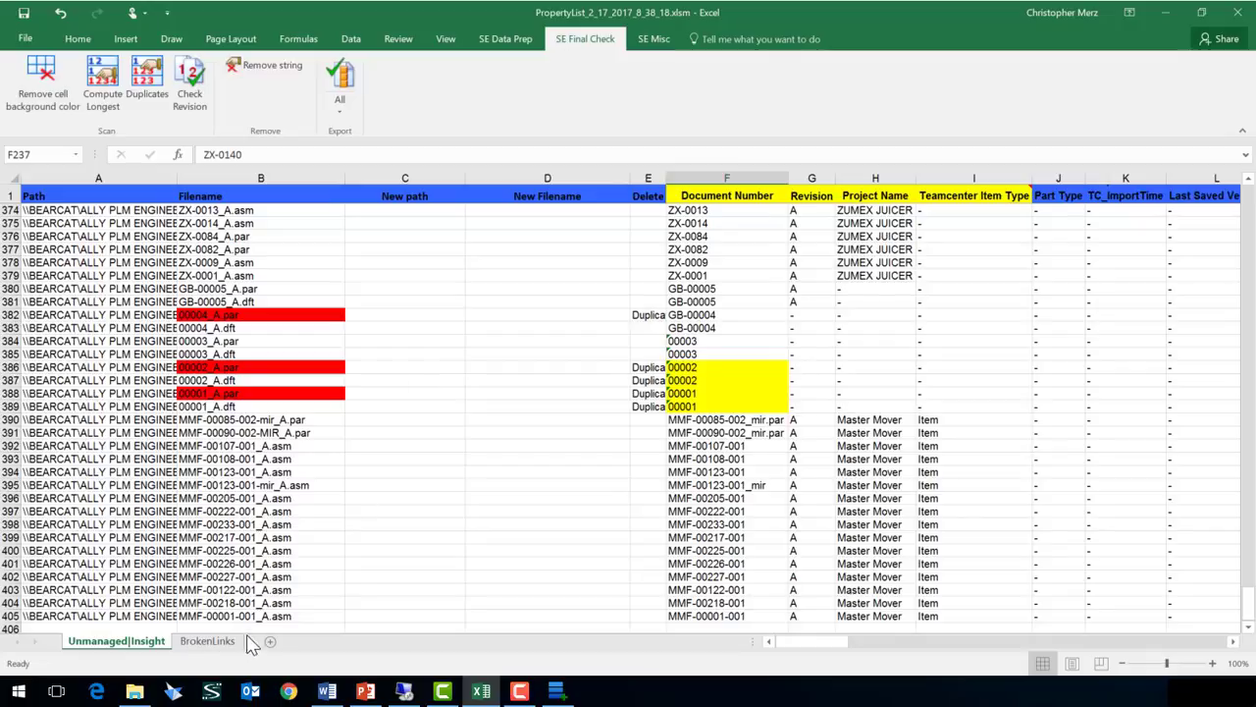
On the BrokenLinks sheet, copy the replacement paths and filenames in F4:G259 and paste them as values one row higher, starting at F3.
click(208, 640)
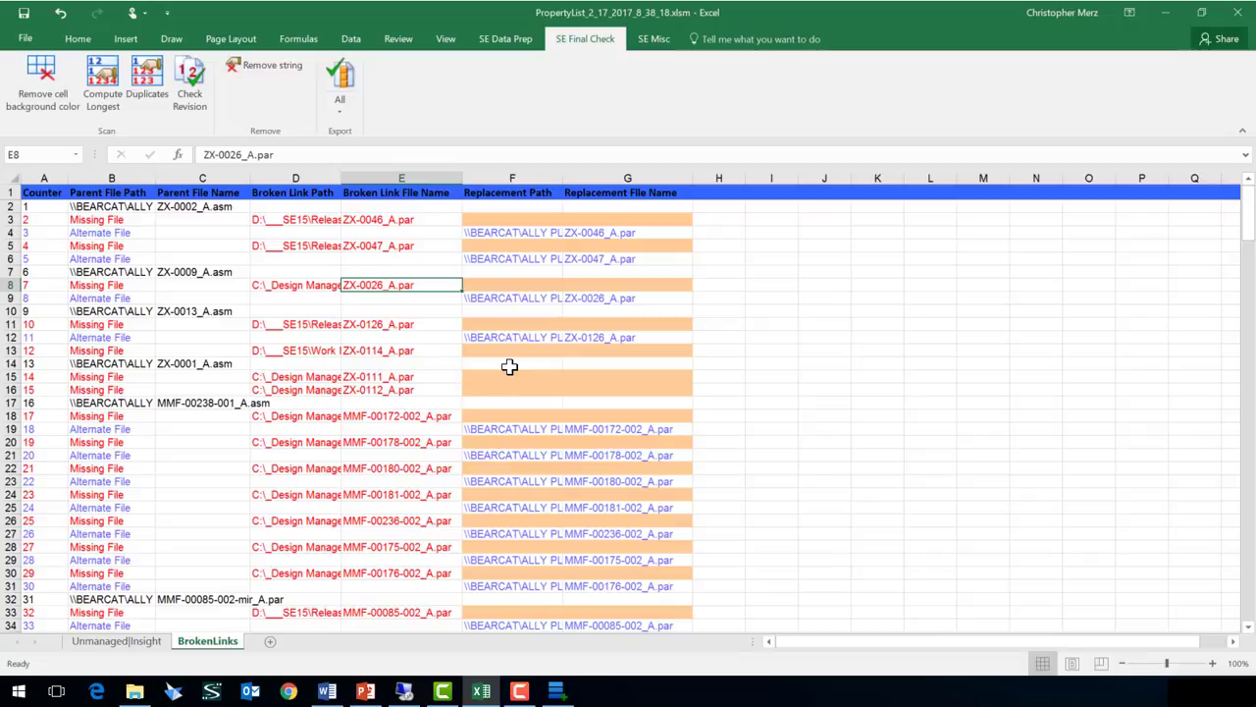
drag(522, 236, 590, 220)
key(ctrl+c)
scroll(1242, 317, up, 7)
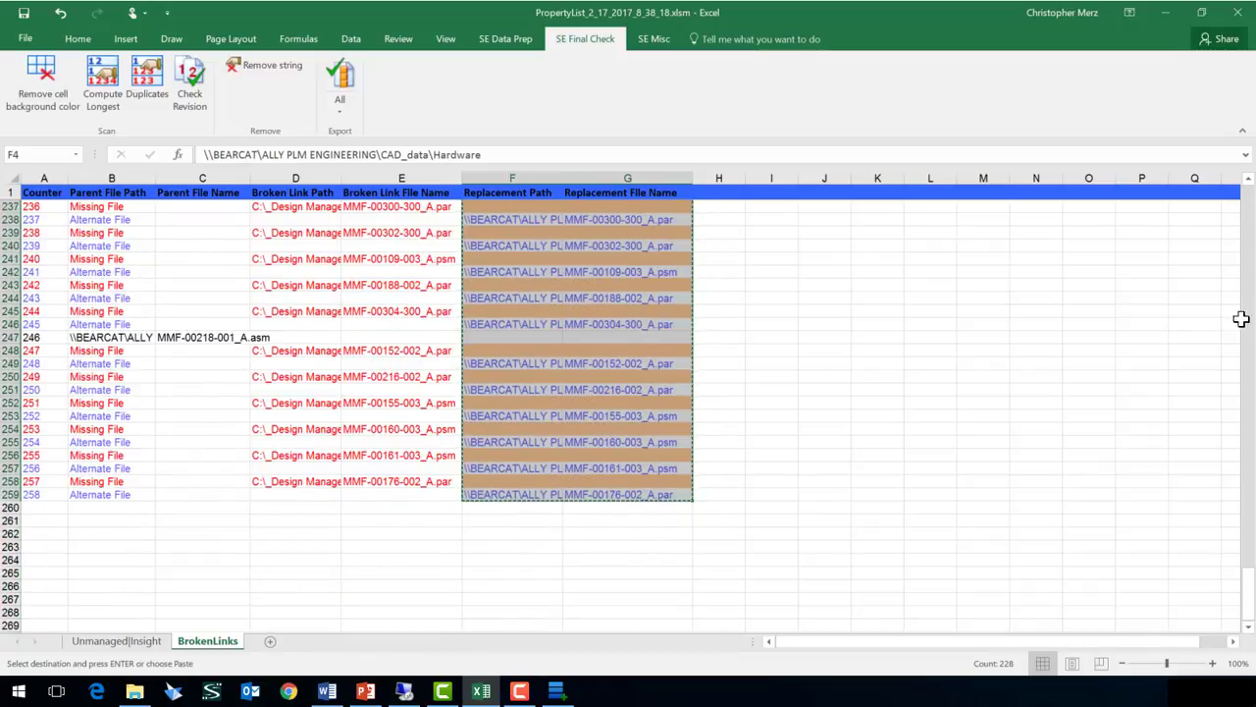
drag(1248, 593, 1209, 202)
right_click(488, 220)
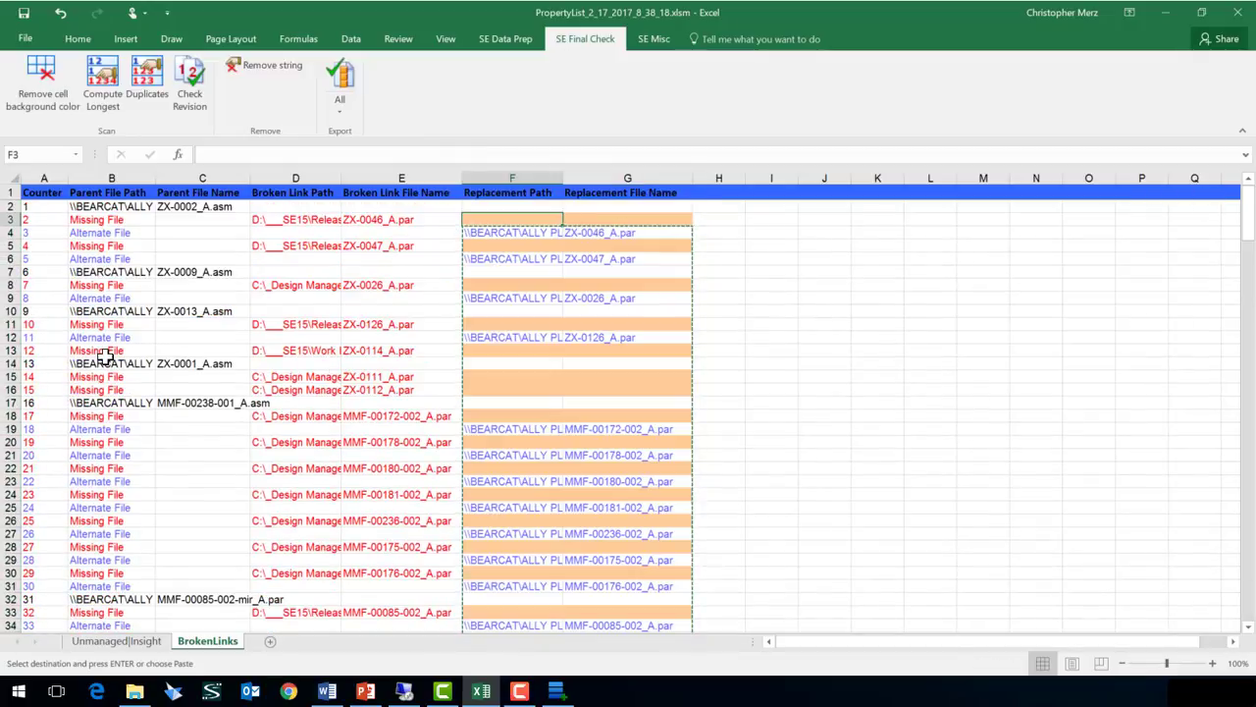
click(543, 284)
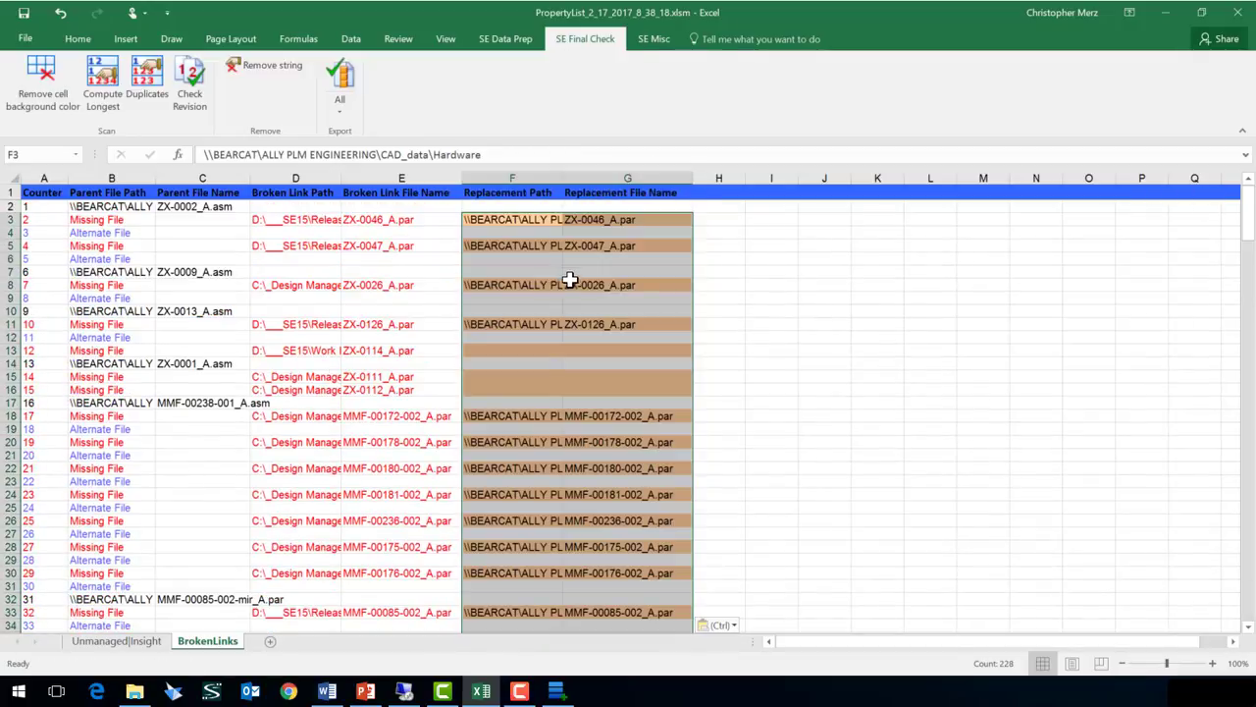
Copy the new paths and filenames of ZX-00002_A.par and ZX-00001_A.par from C235:D236 into BrokenLinks F15:G16, keeping the orange fill.
click(505, 351)
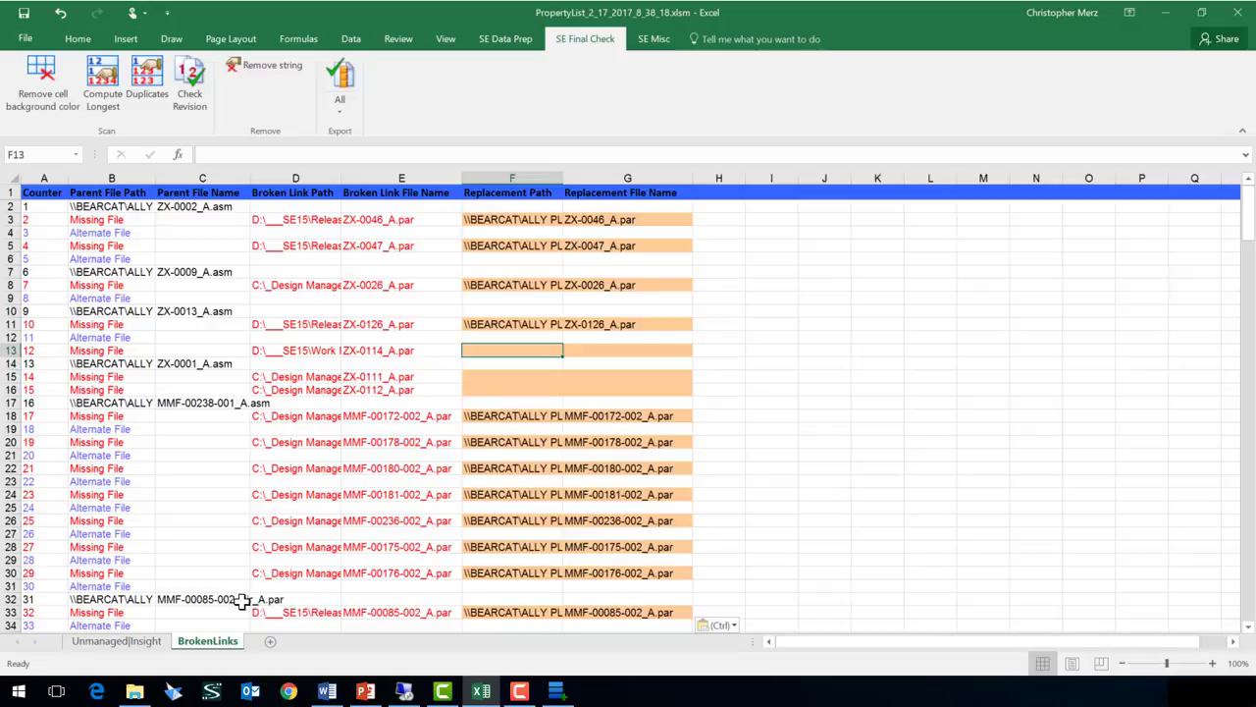
click(152, 645)
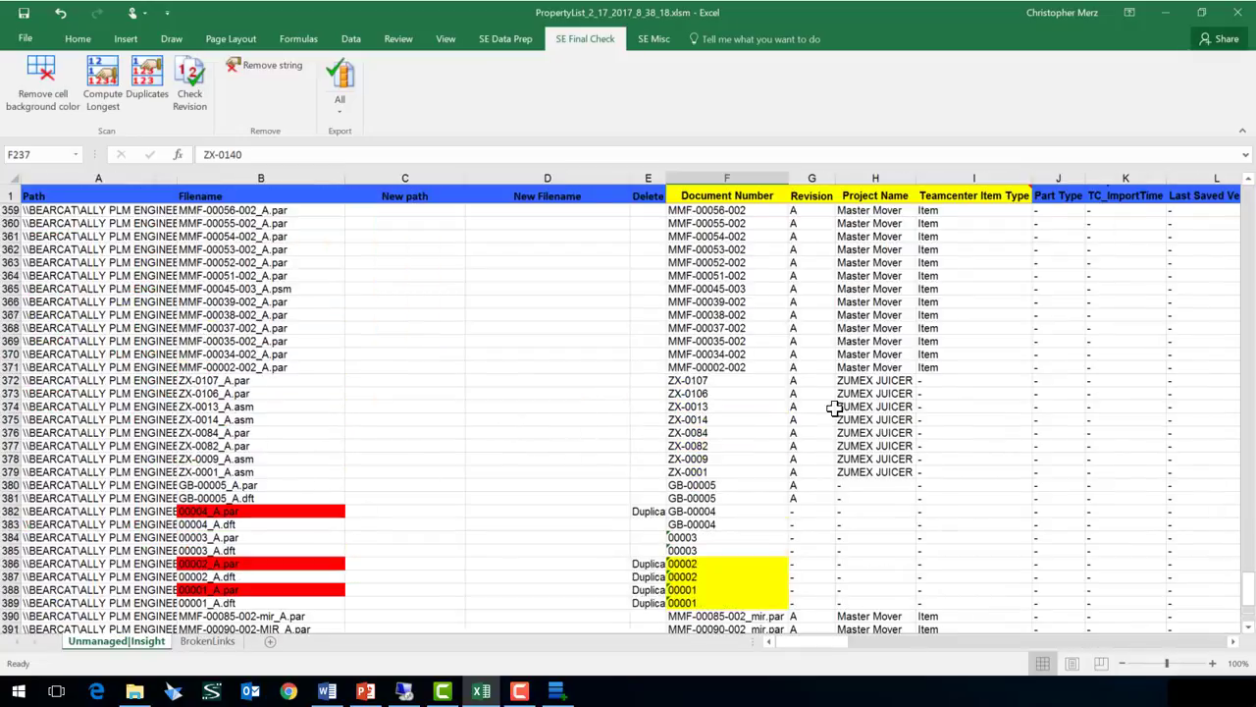
drag(1247, 579, 1234, 437)
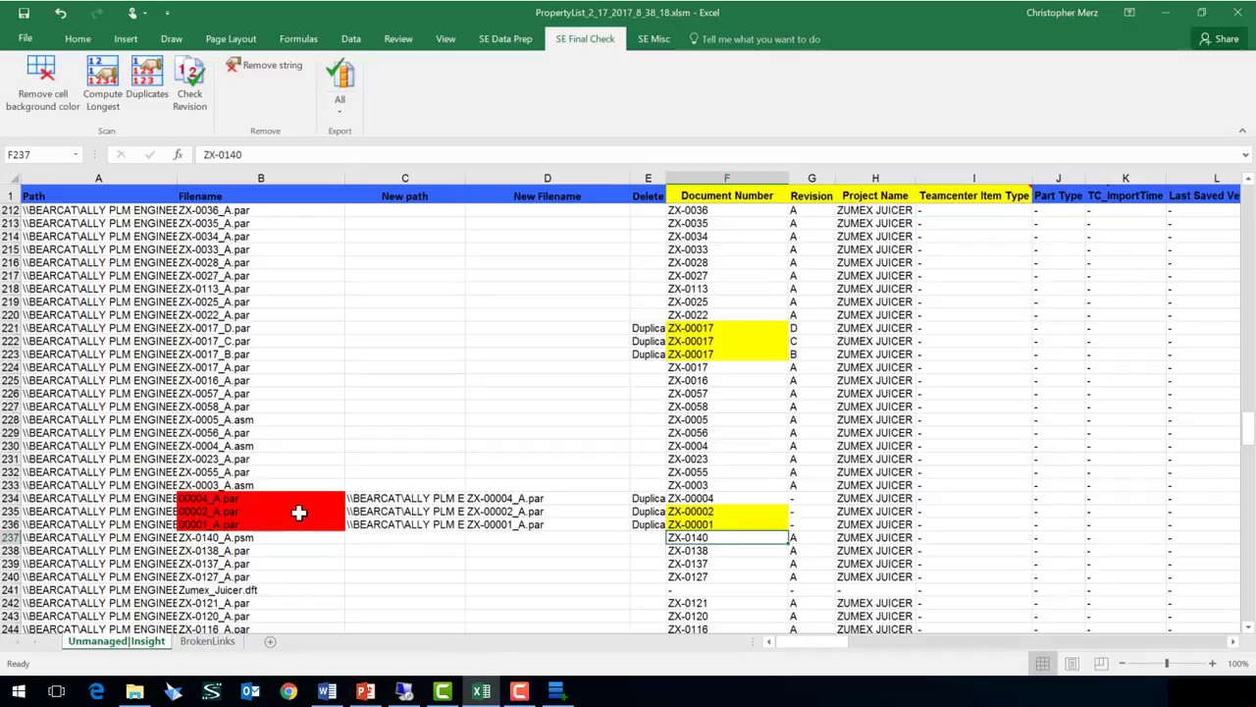
drag(300, 510, 525, 528)
click(432, 512)
key(ctrl+c)
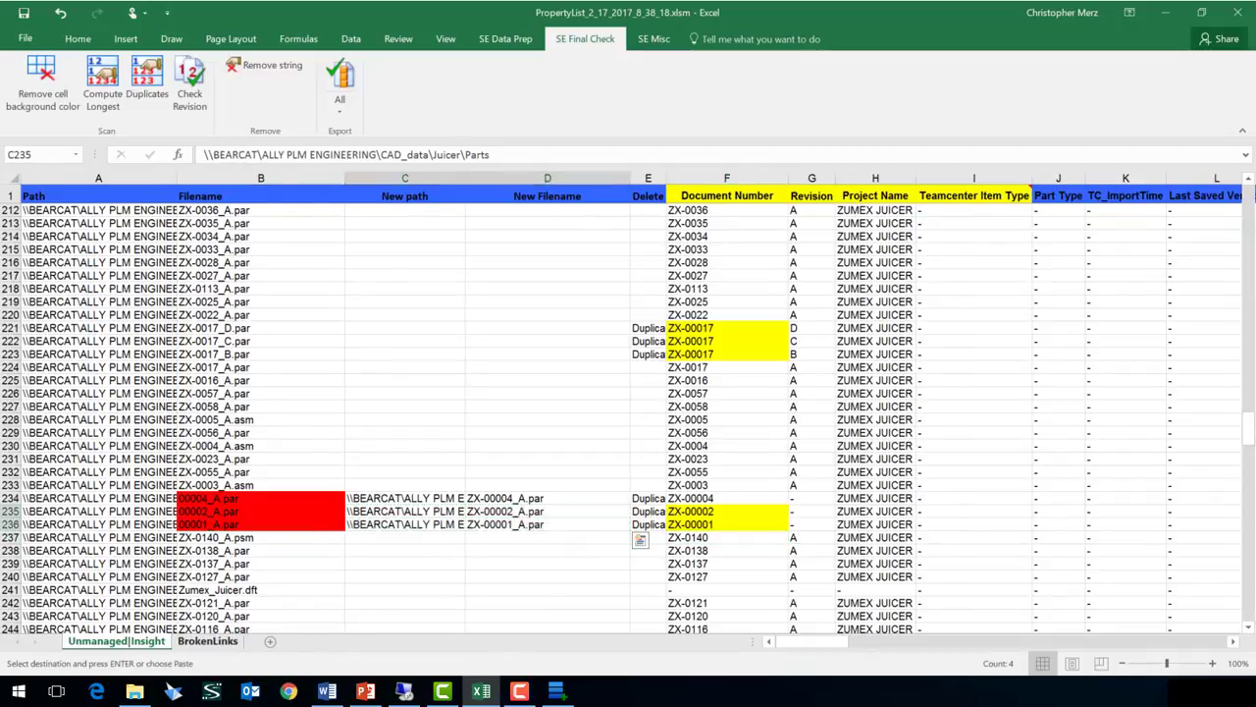
click(207, 641)
right_click(493, 382)
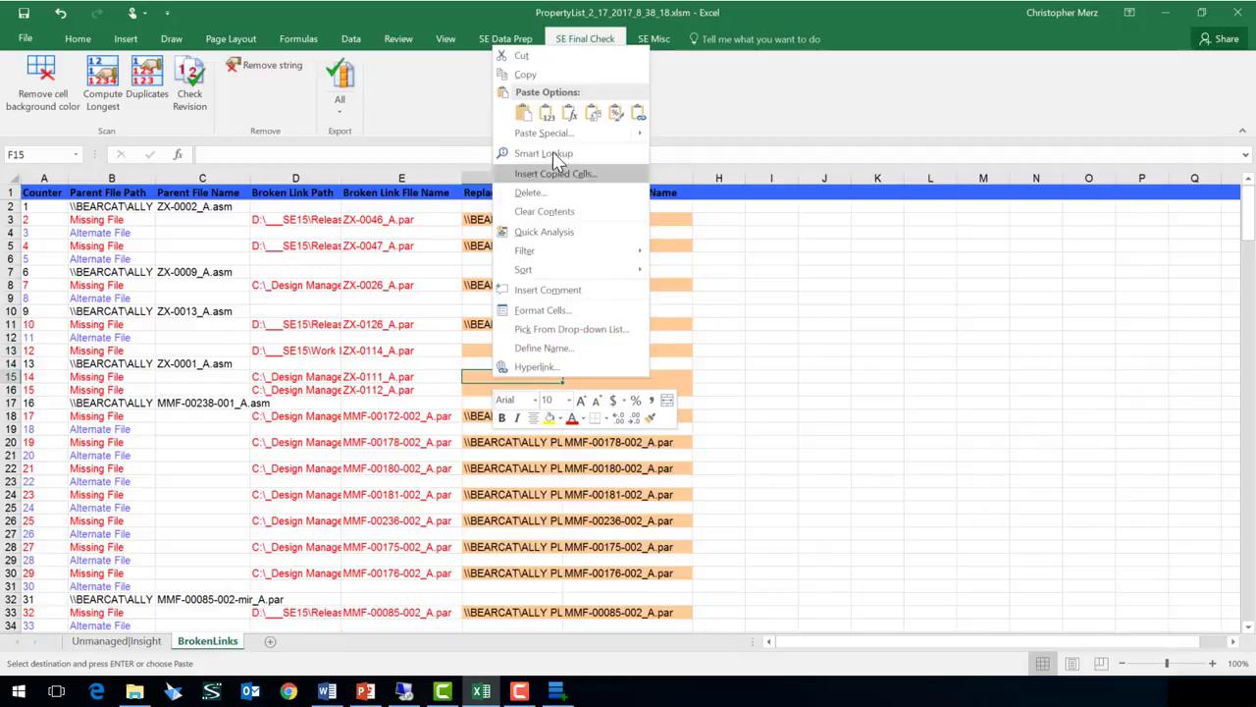
click(522, 113)
Copy the new path and filename of ZX-00004_A.par from C234:D234 into BrokenLinks F13:G13 as values, and save the workbook.
click(147, 645)
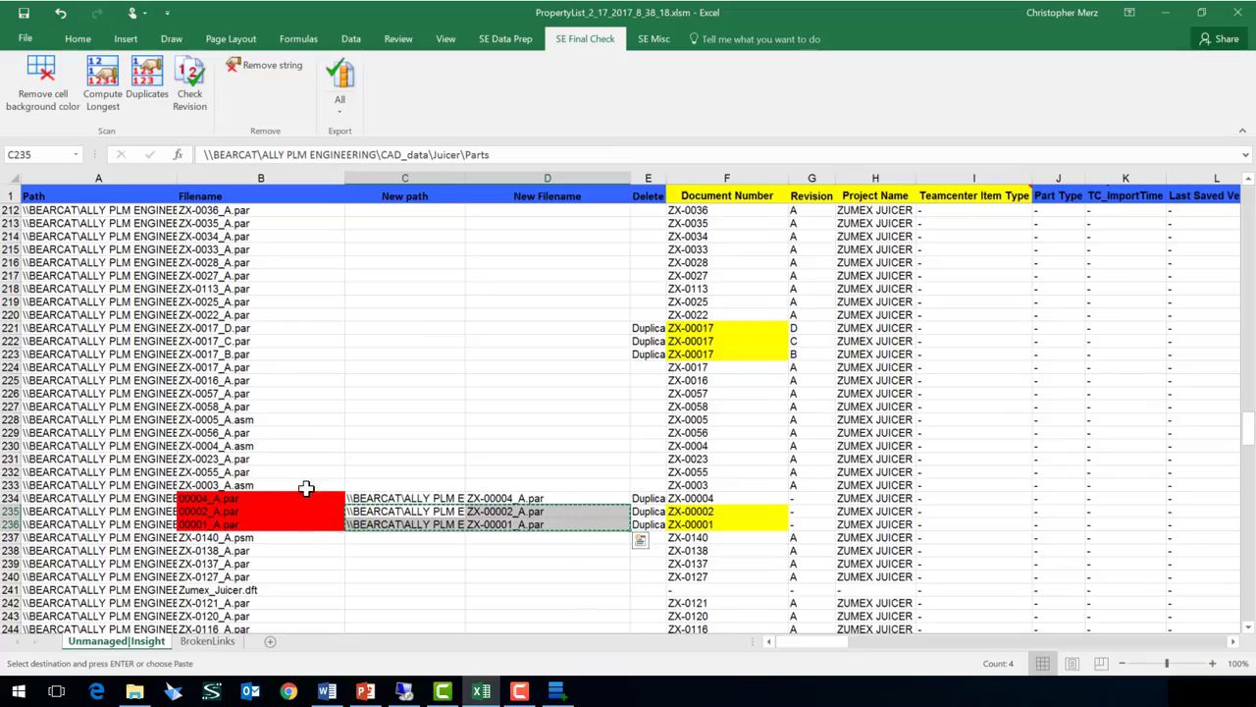
drag(393, 497, 550, 497)
right_click(493, 497)
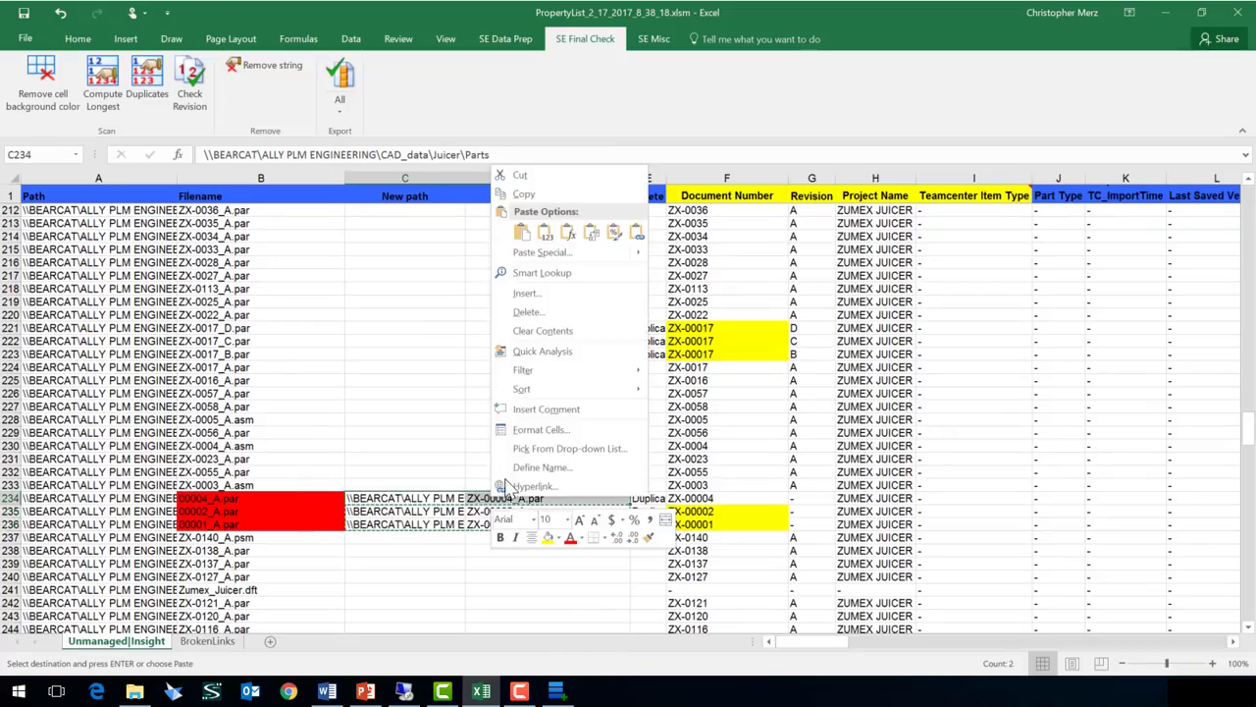
click(545, 197)
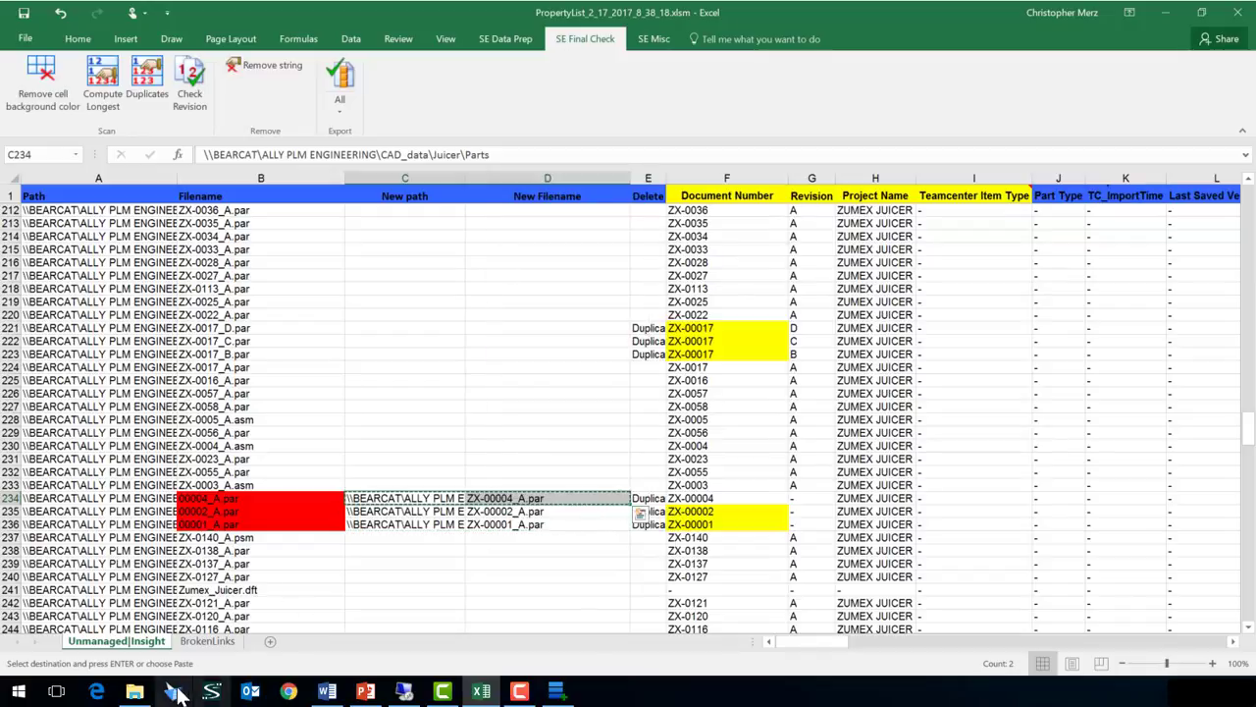
click(207, 641)
right_click(484, 350)
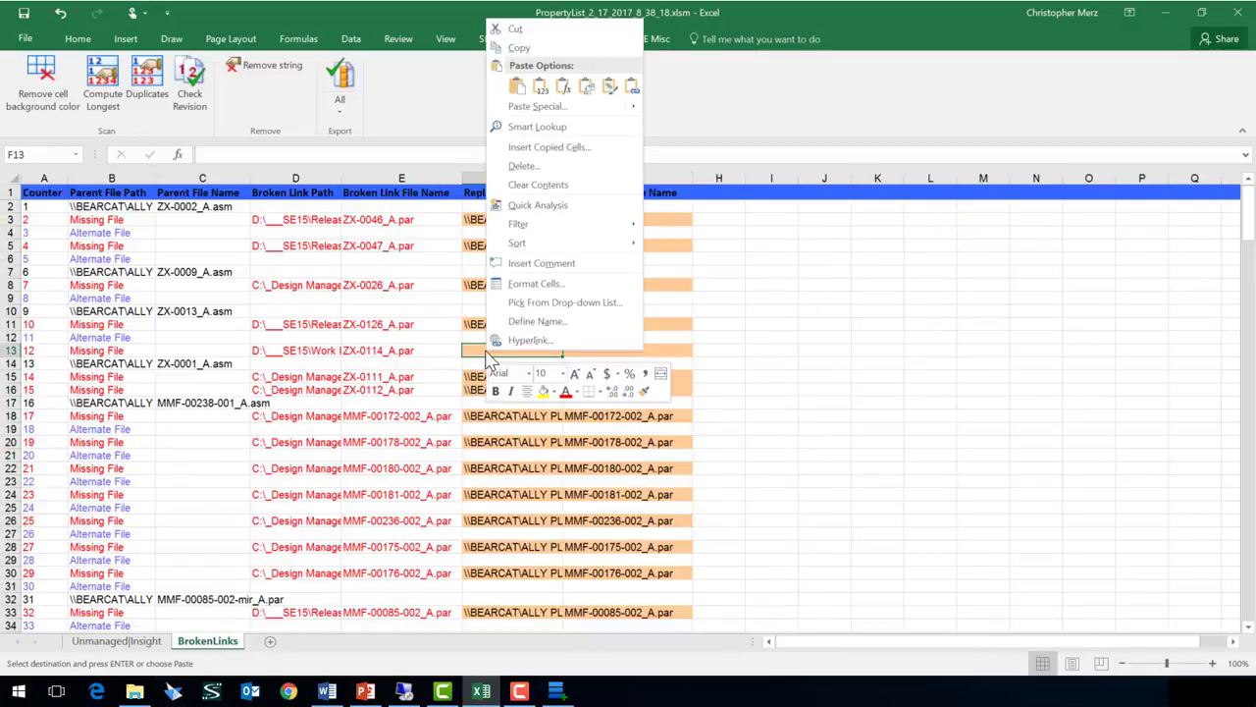
click(539, 88)
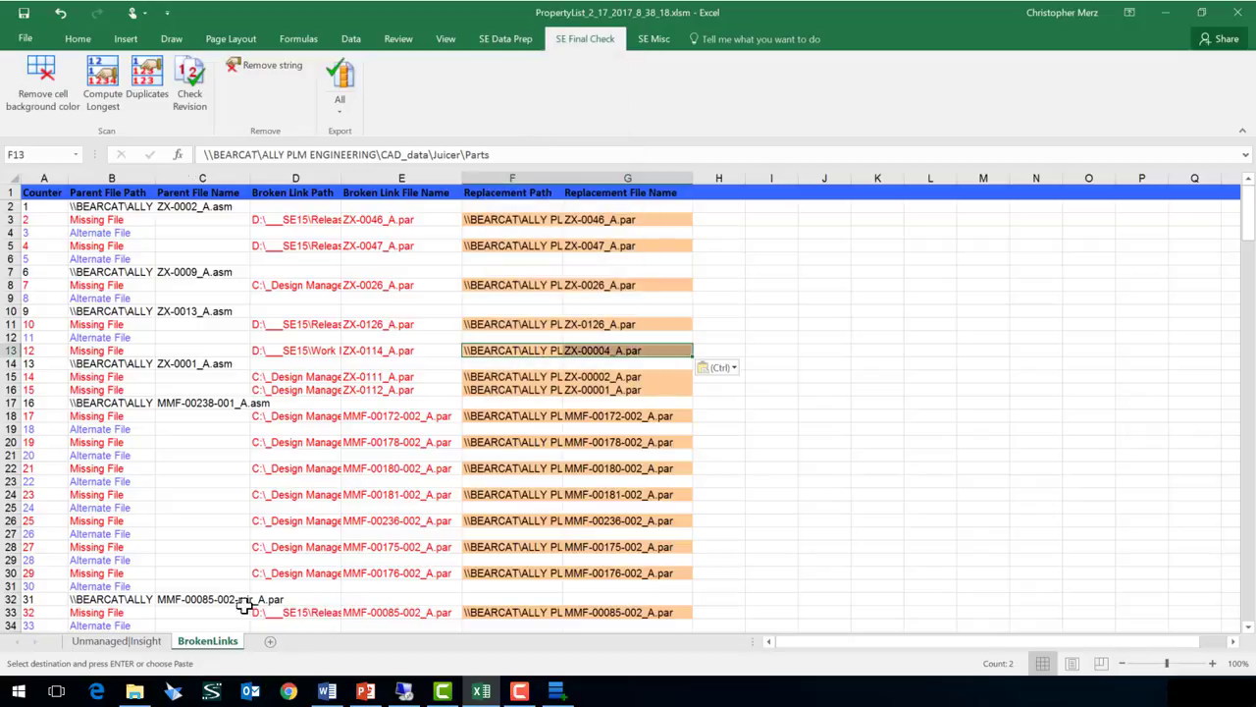
click(220, 649)
click(24, 12)
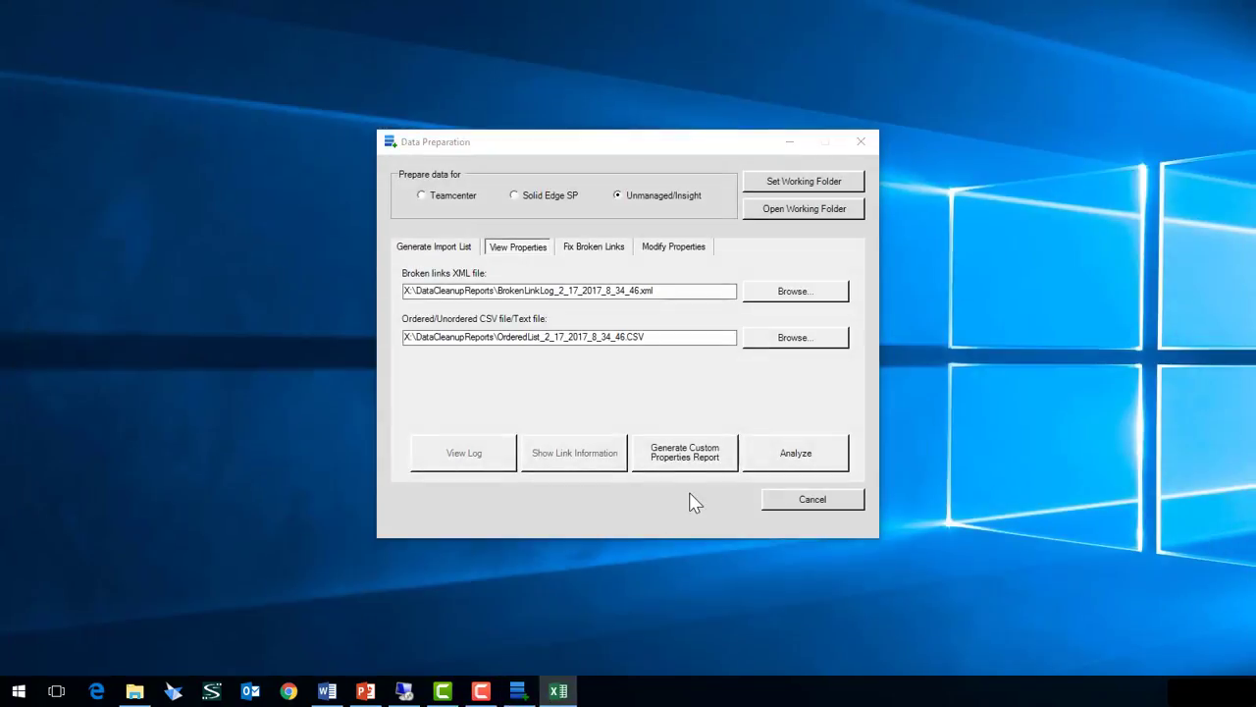
In the Data Preparation tool, bring up the options for fixing broken links and for modifying properties.
click(608, 250)
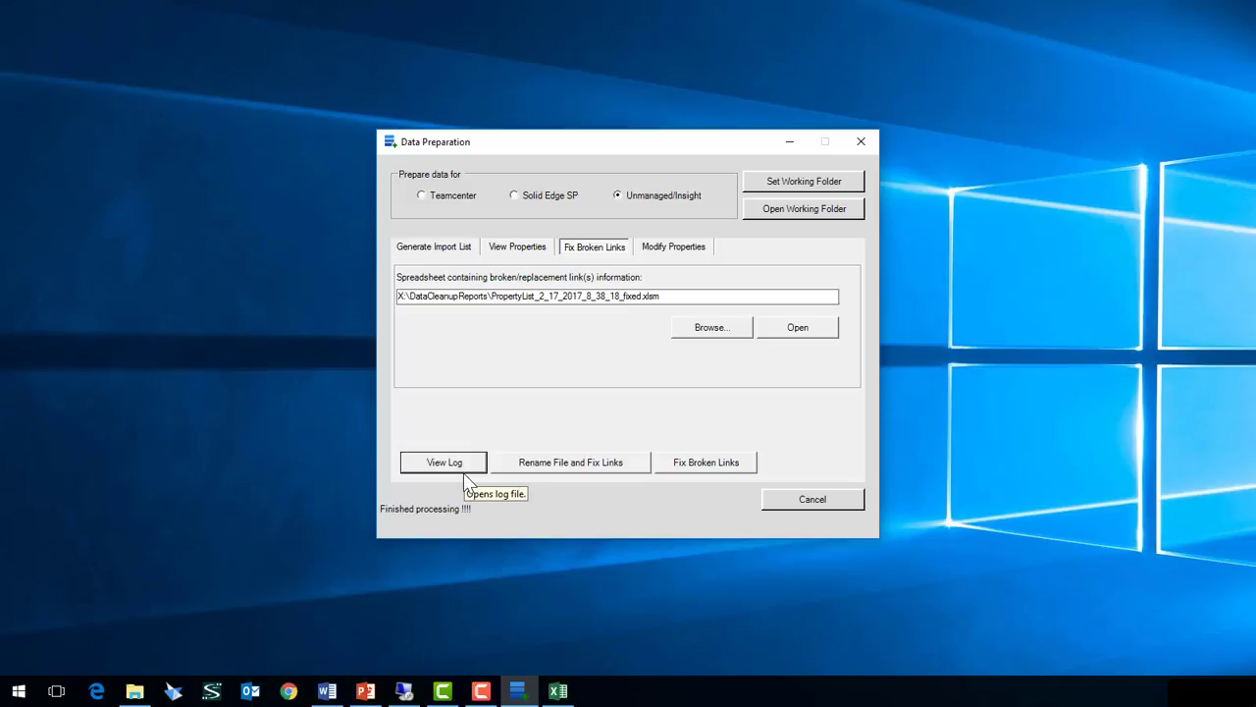
click(684, 252)
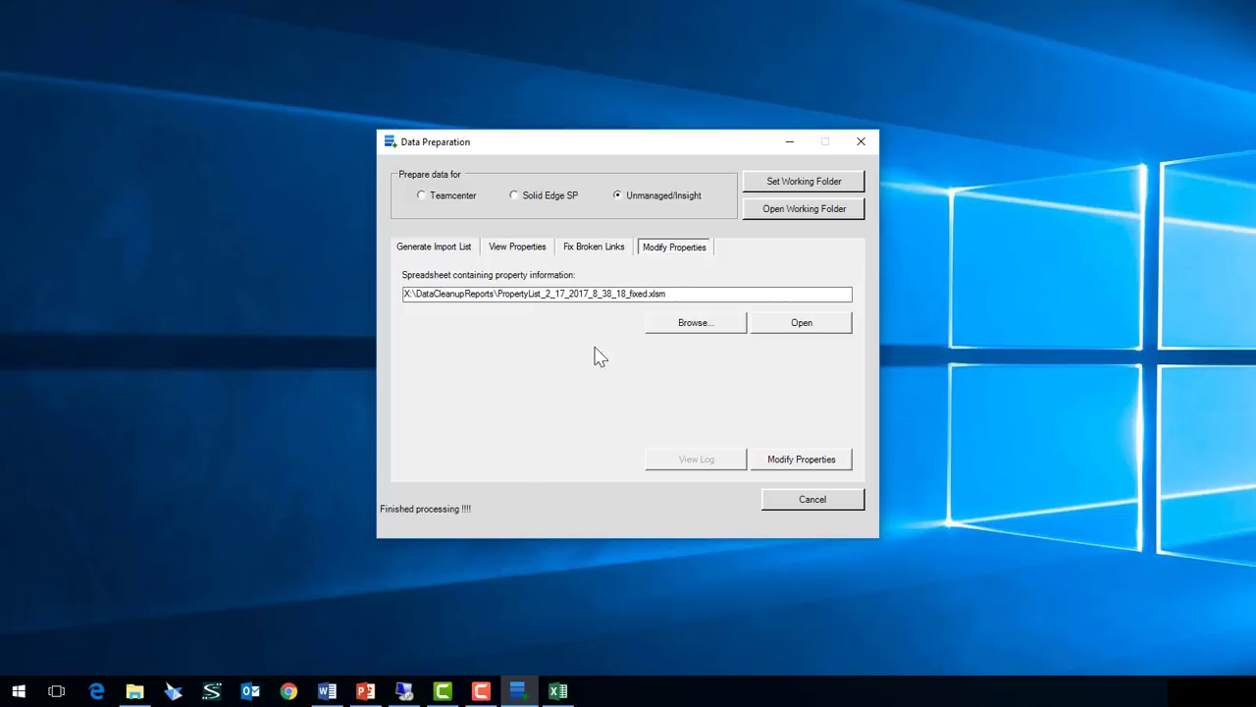
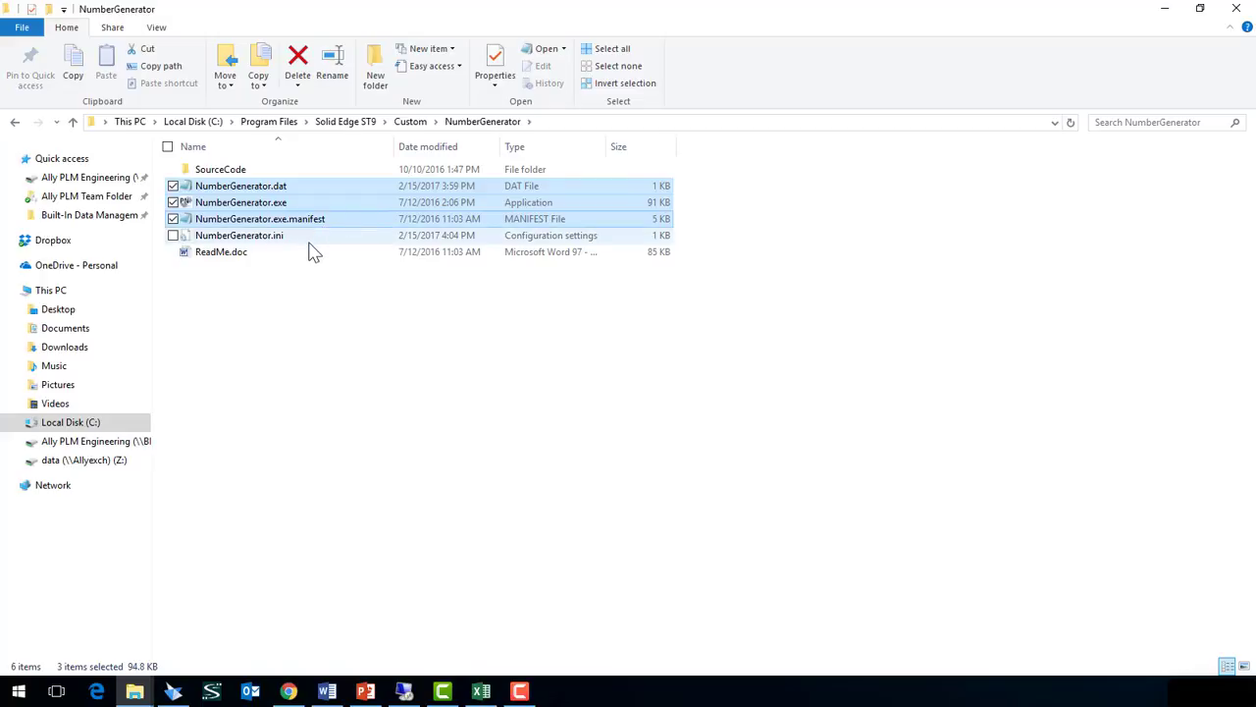
Copy NumberGenerator.dat, .exe, .exe.manifest and .ini from the Solid Edge ST9 Custom folder and open Dropbox's Ally PLM Team Folder.
ctrl+click(306, 239)
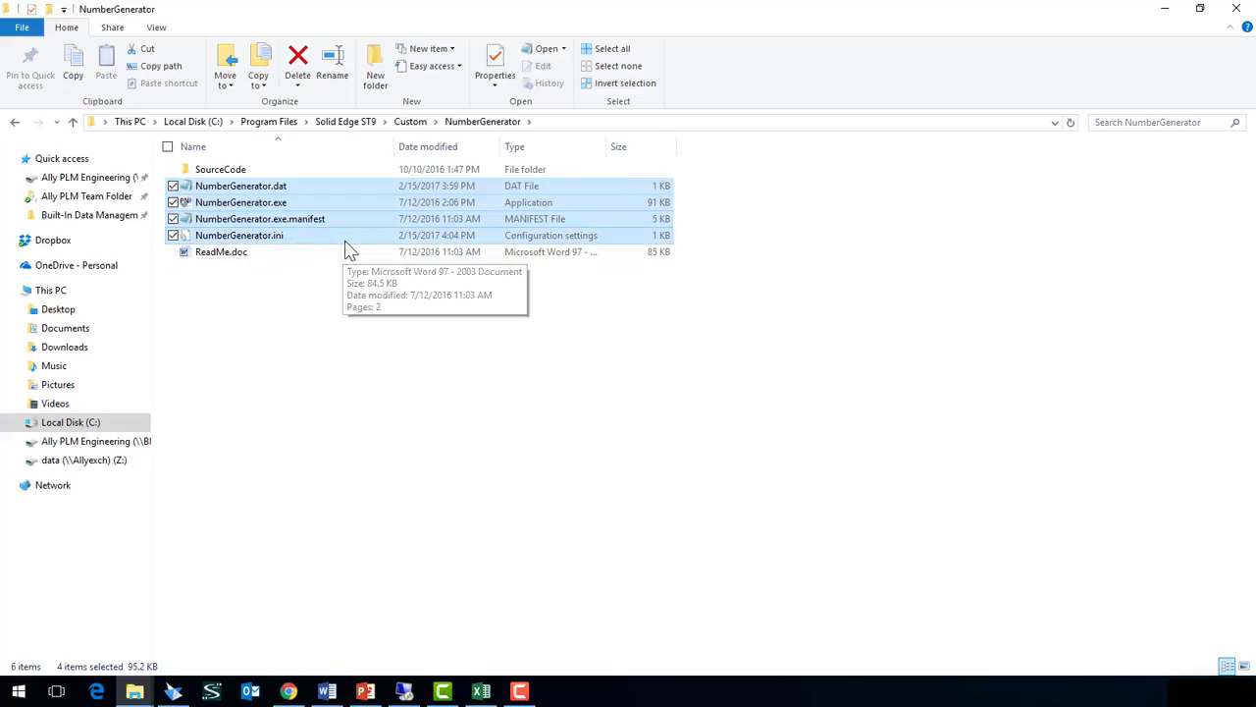
key(ctrl+c)
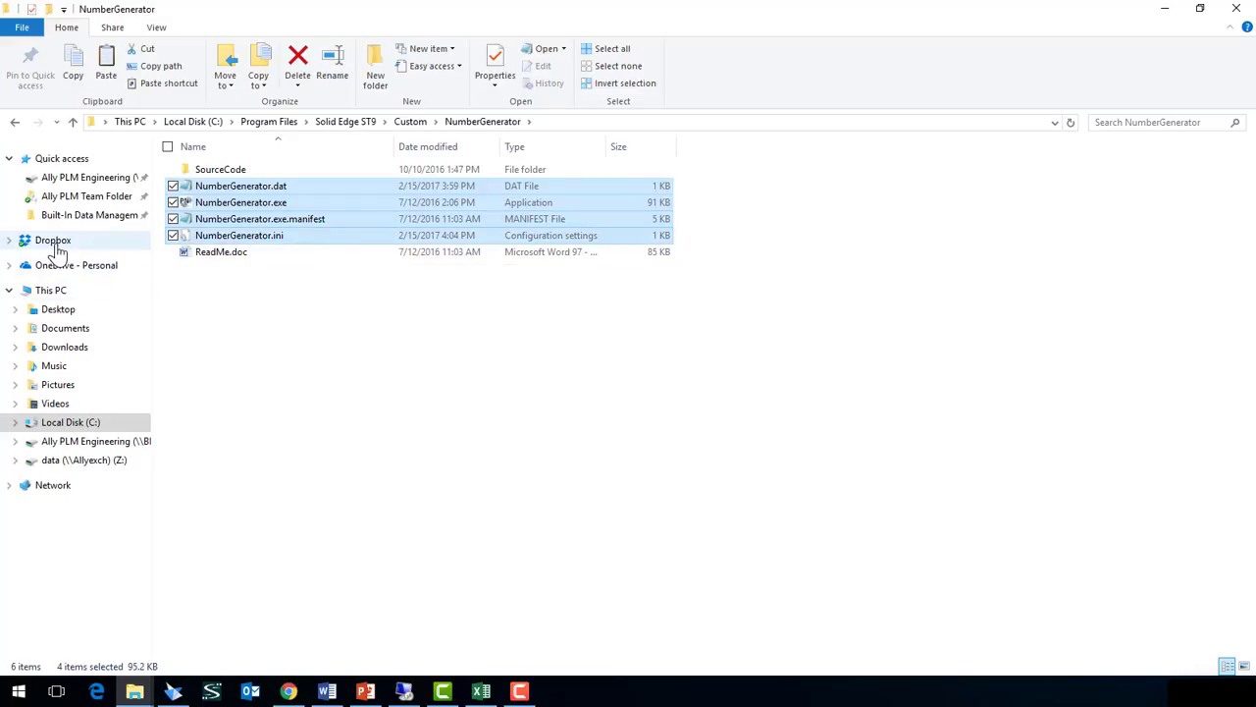
click(51, 241)
click(236, 173)
double_click(235, 171)
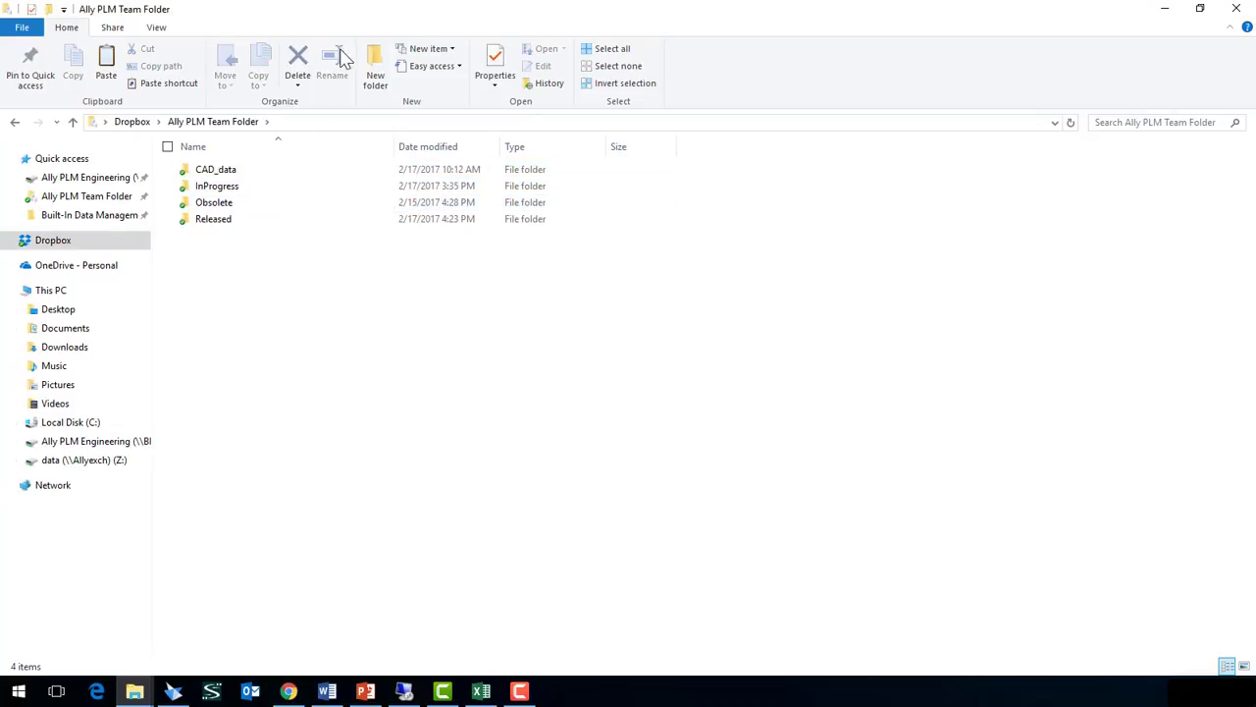
Create a folder named NumberGenerator in the Ally PLM Team Folder.
click(375, 69)
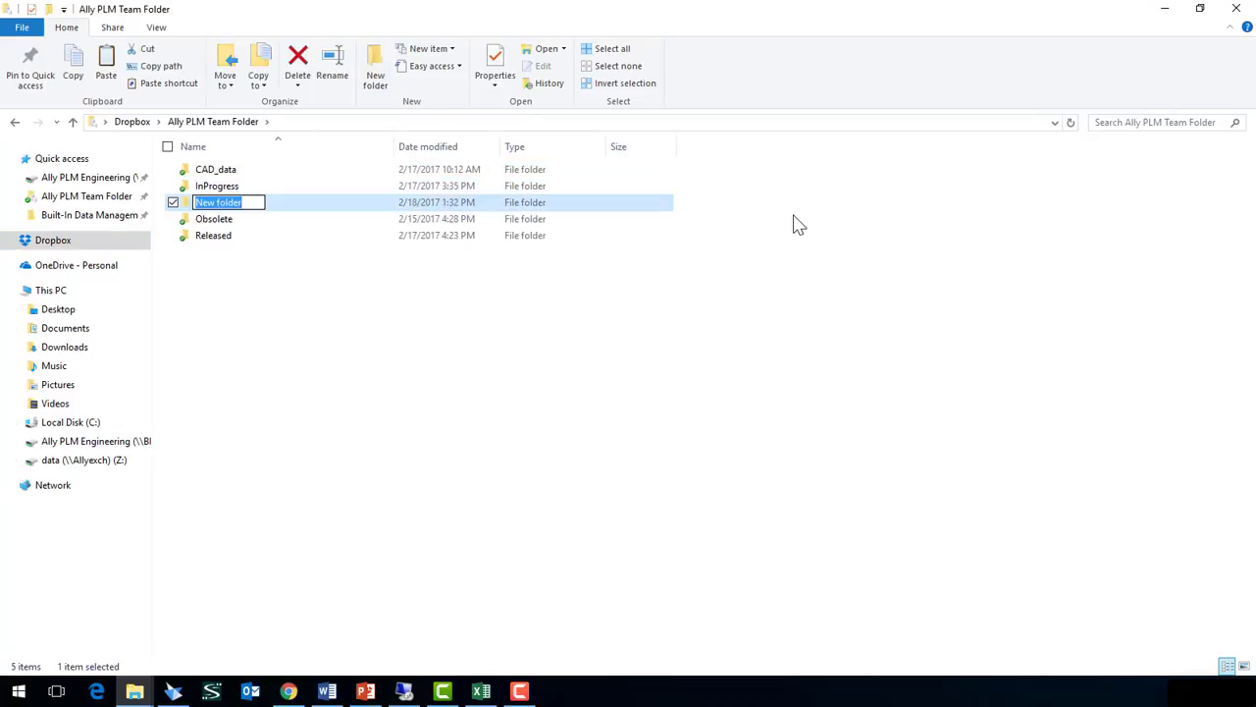
text(NUmber)
key(BackSpace)
key(BackSpace)
key(BackSpace)
key(BackSpace)
key(BackSpace)
text(umberGeneter)
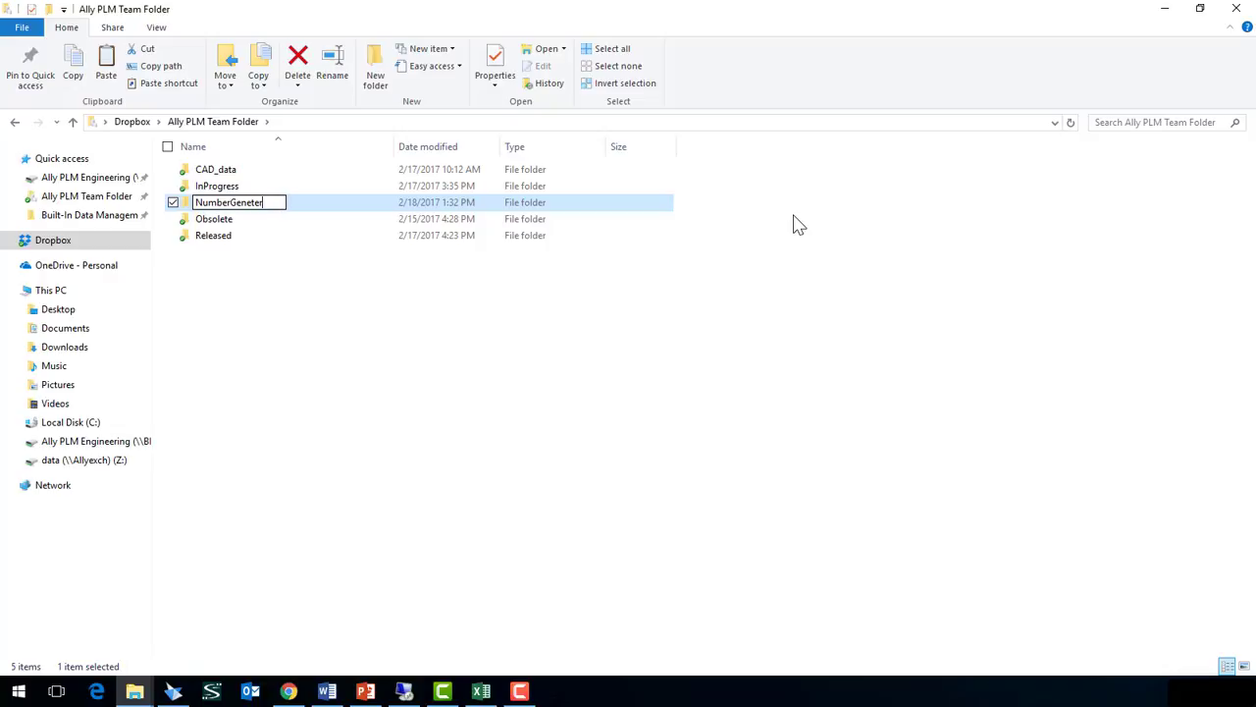
key(BackSpace)
key(BackSpace)
text(ator)
key(Return)
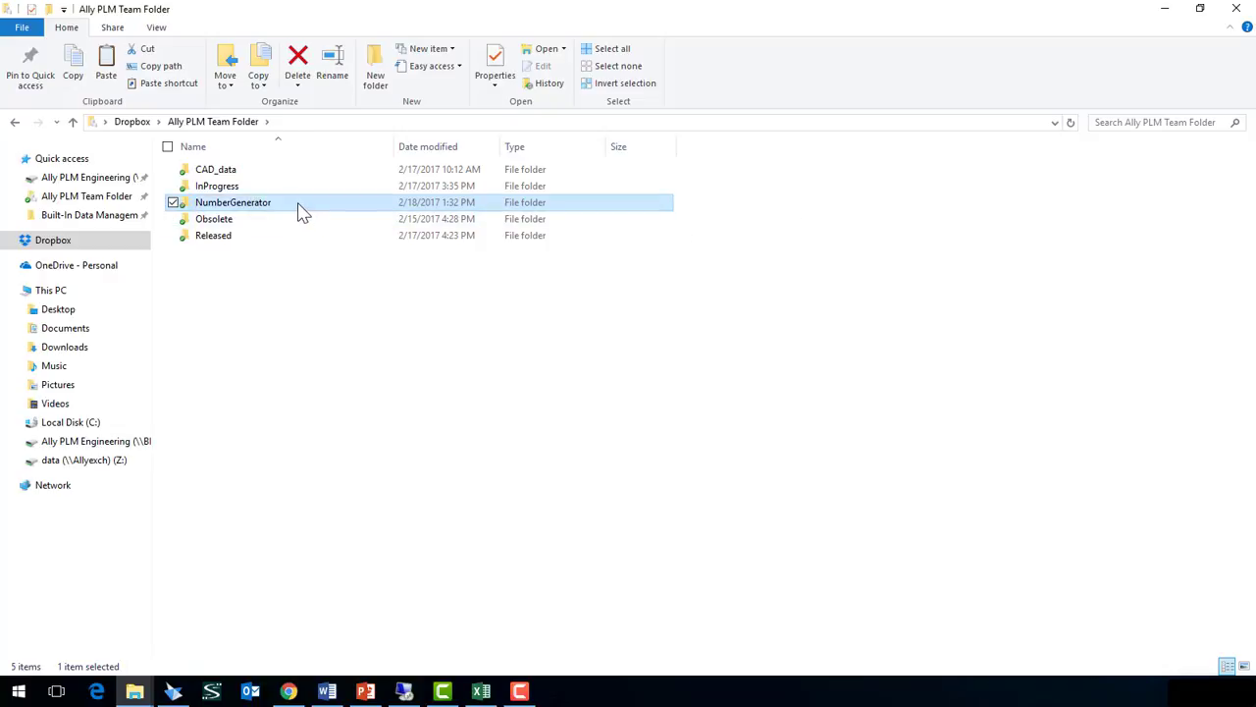
Paste the four copied files into the new NumberGenerator folder and open NumberGenerator.ini in Notepad.
double_click(302, 206)
key(ctrl+v)
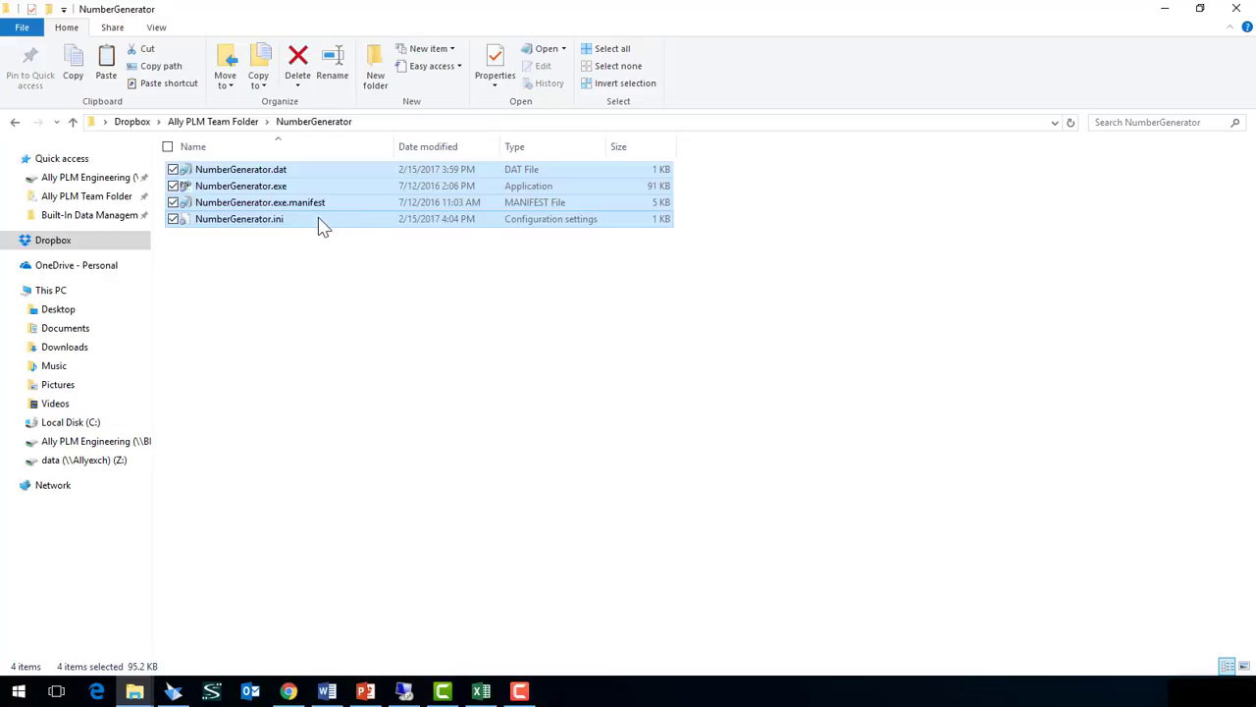
double_click(300, 228)
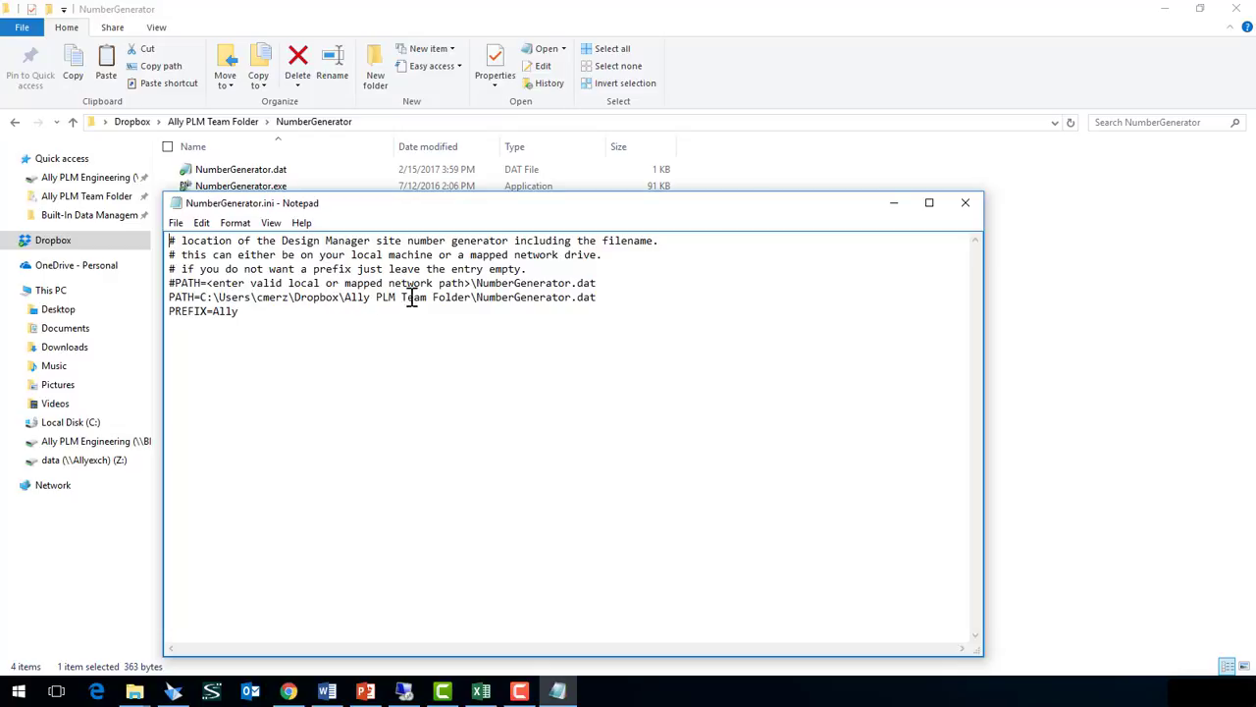
Change the PATH entry in NumberGenerator.ini to .\NumberGenerator.dat, then save and close the file.
click(476, 298)
drag(476, 298, 200, 301)
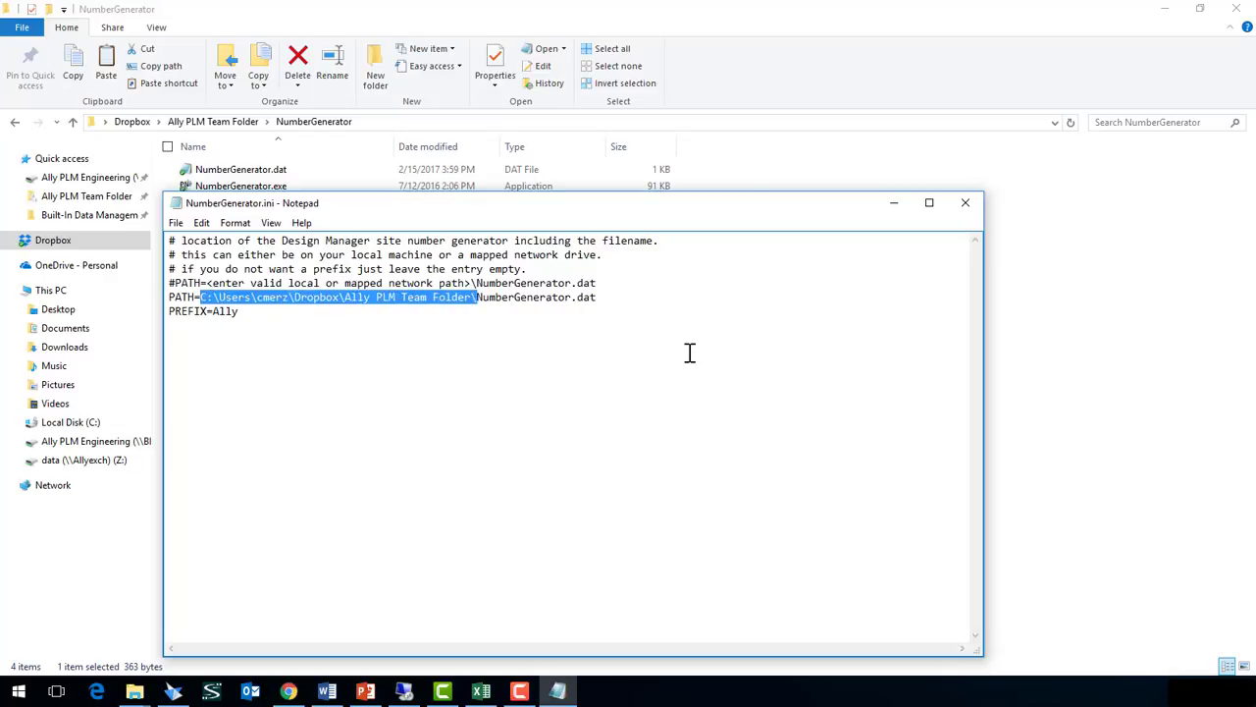
text(.)
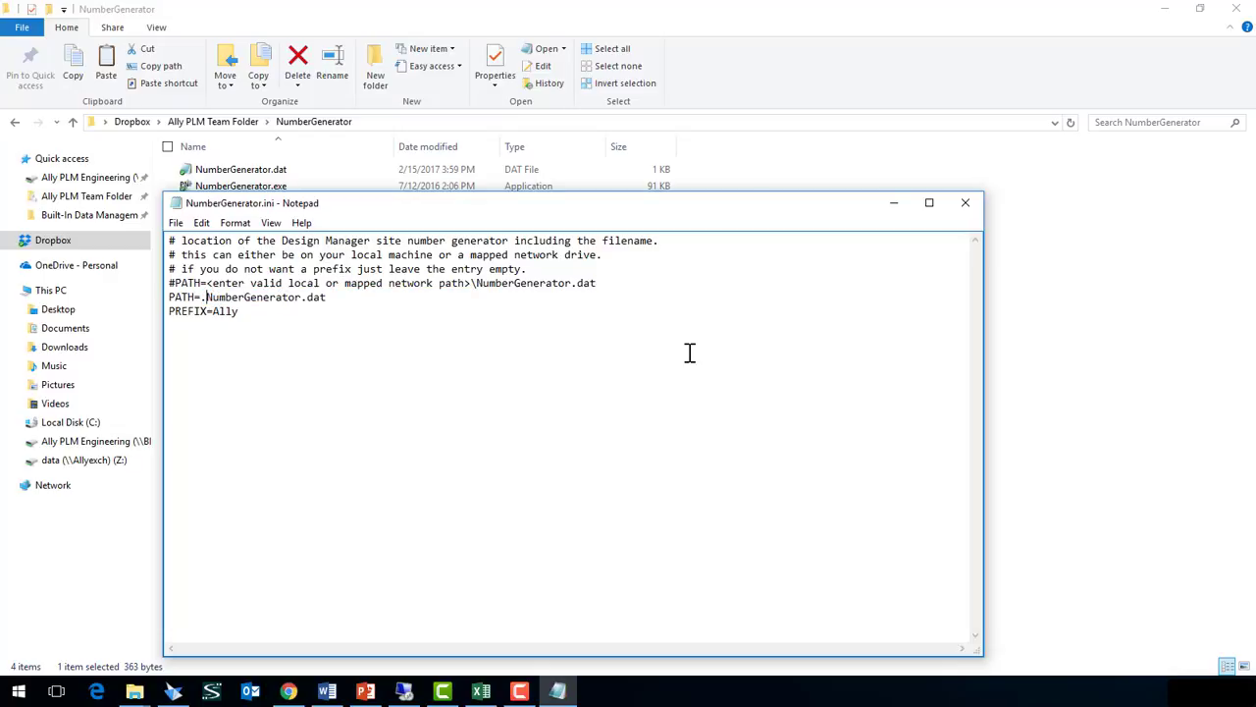
text(\)
click(176, 223)
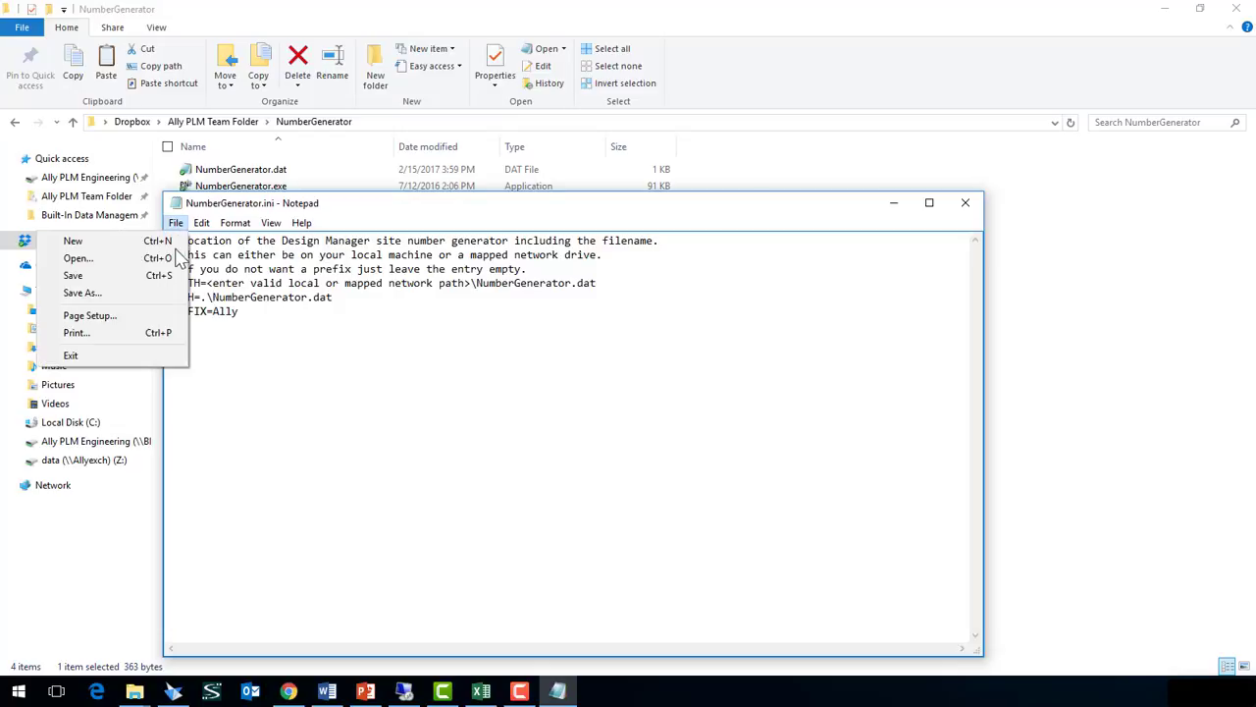
click(110, 279)
click(965, 202)
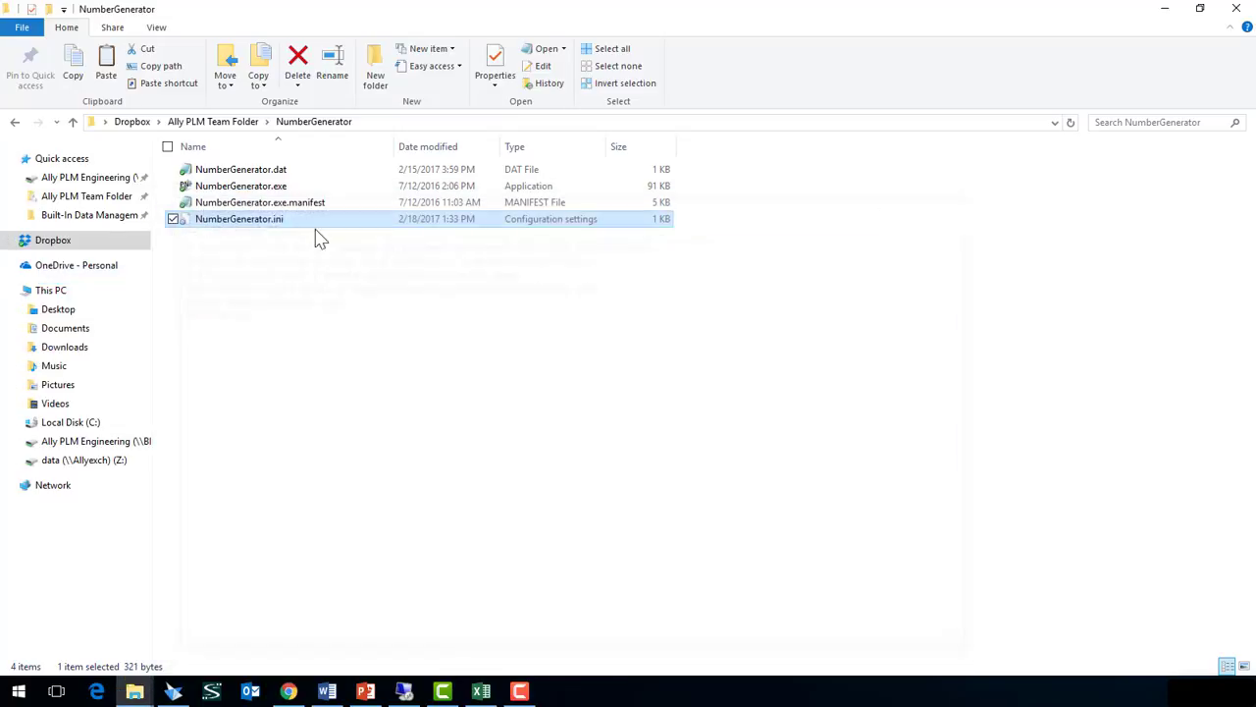
Check the starting number stored in NumberGenerator.dat, then pin NumberGenerator.exe to the taskbar.
double_click(250, 171)
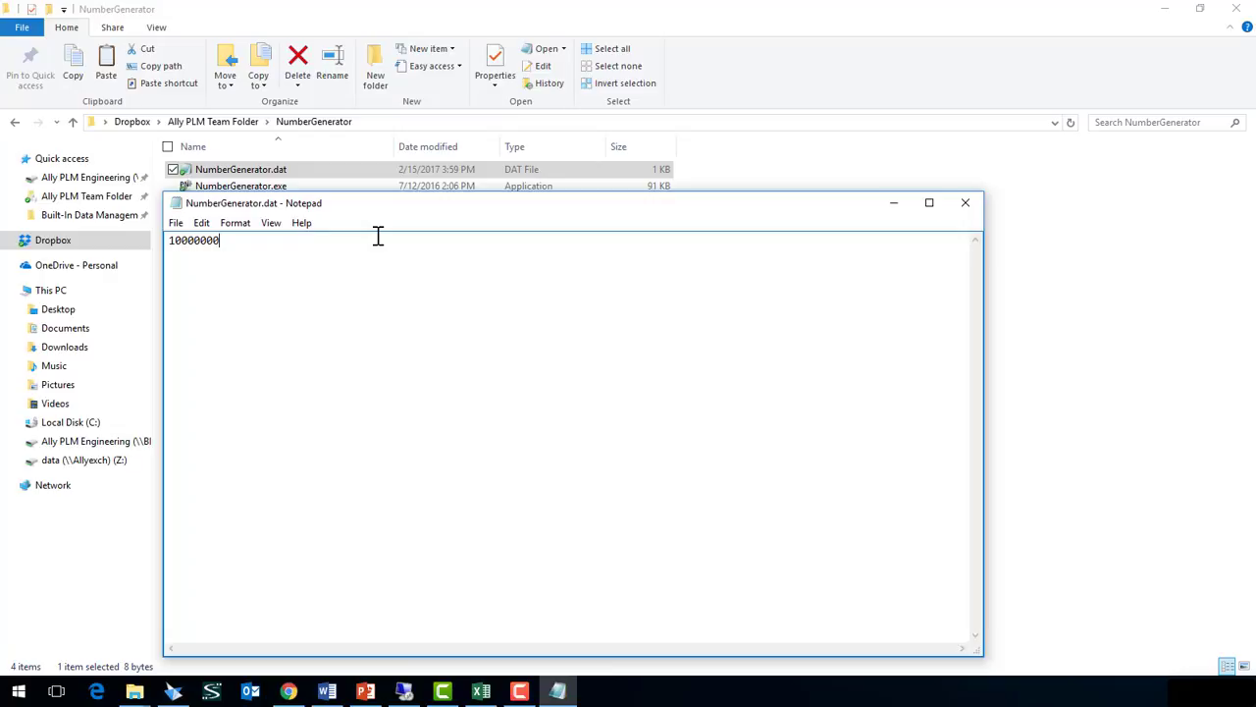
click(963, 204)
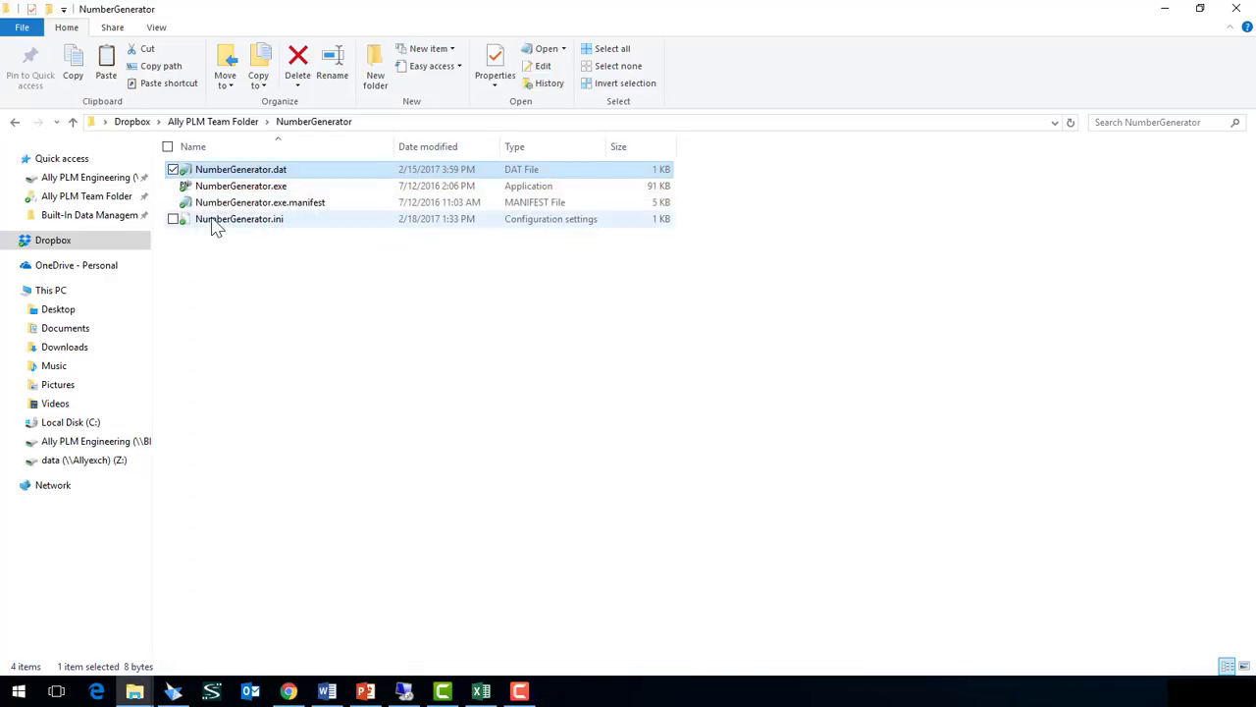
click(185, 189)
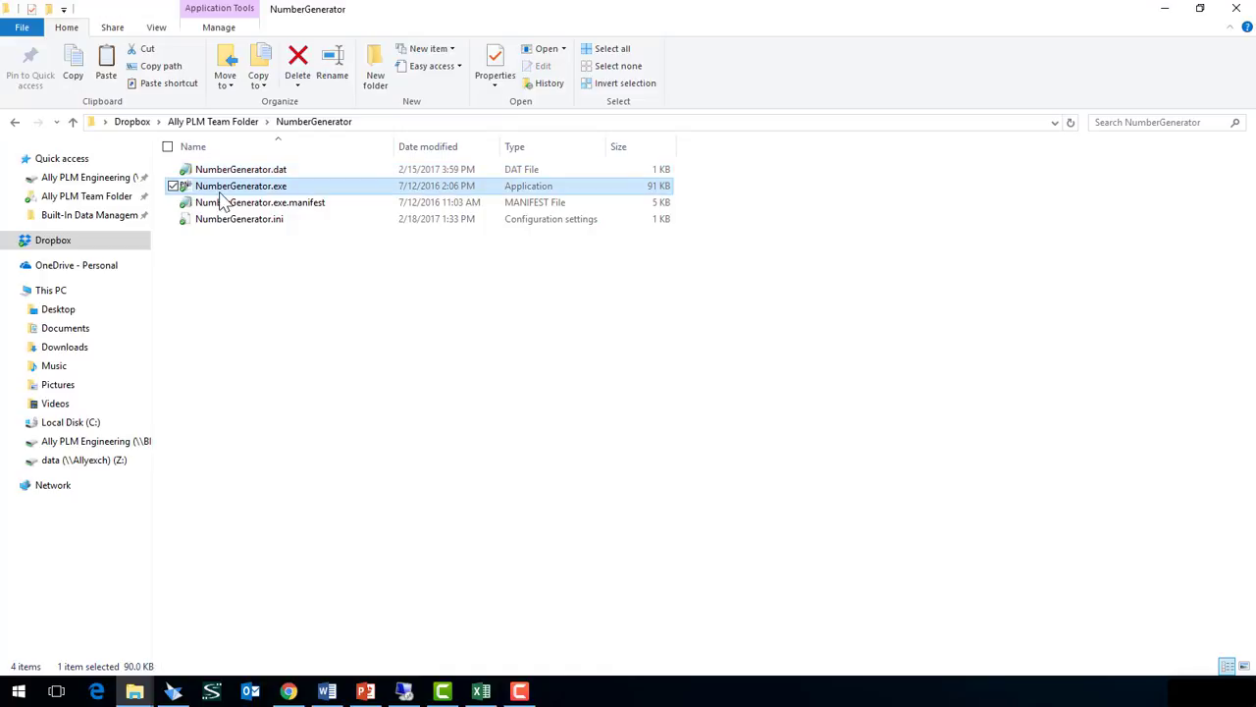
right_click(222, 195)
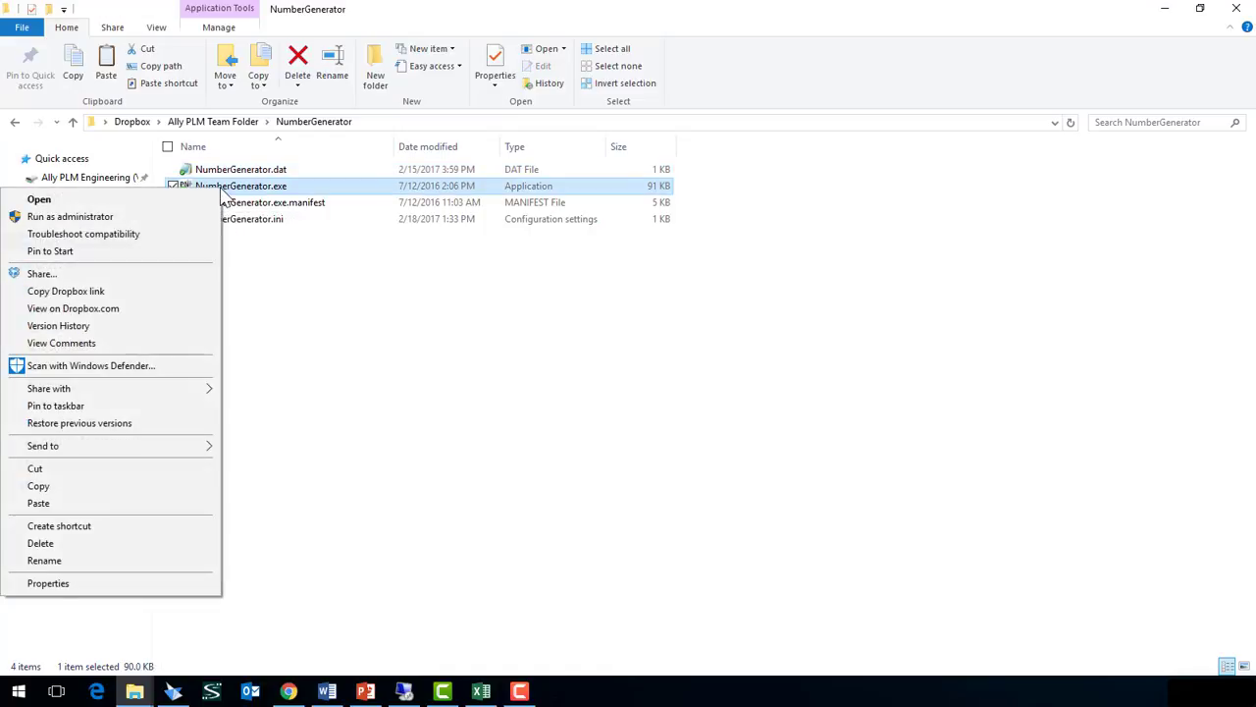
click(84, 406)
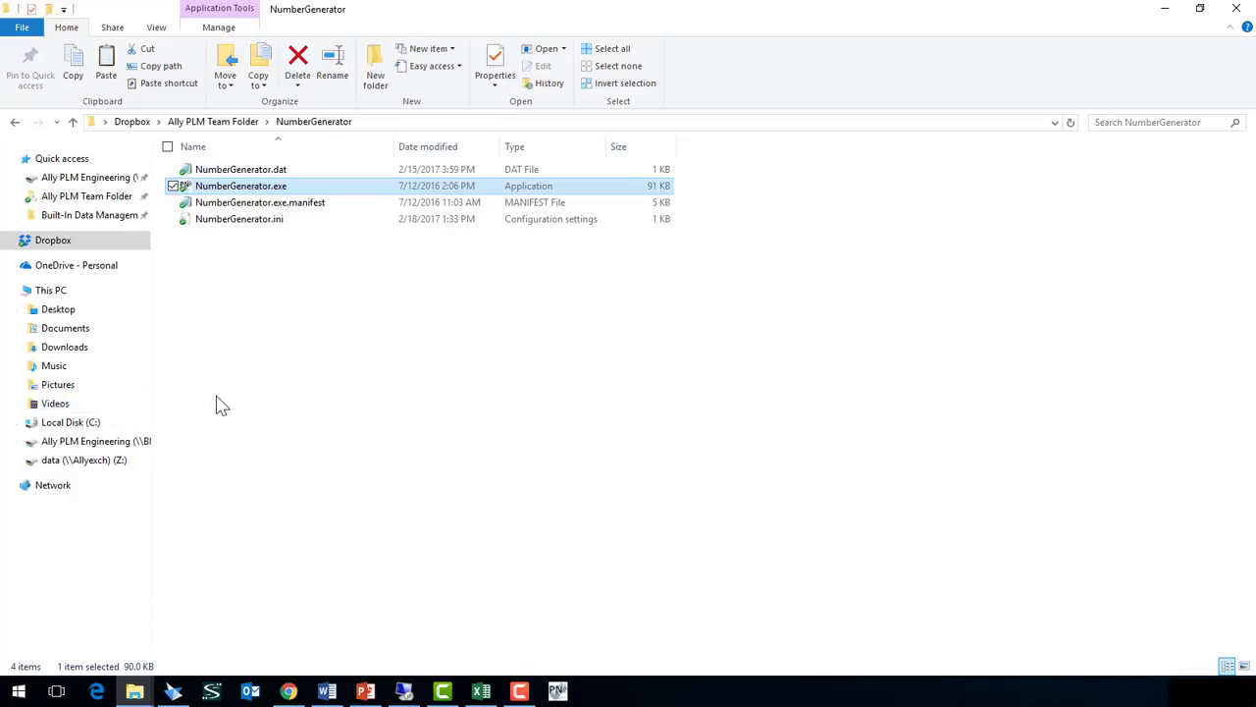
Generate a new number with the Number Generator, then switch to Solid Edge and dismiss its options and the generator window.
click(558, 692)
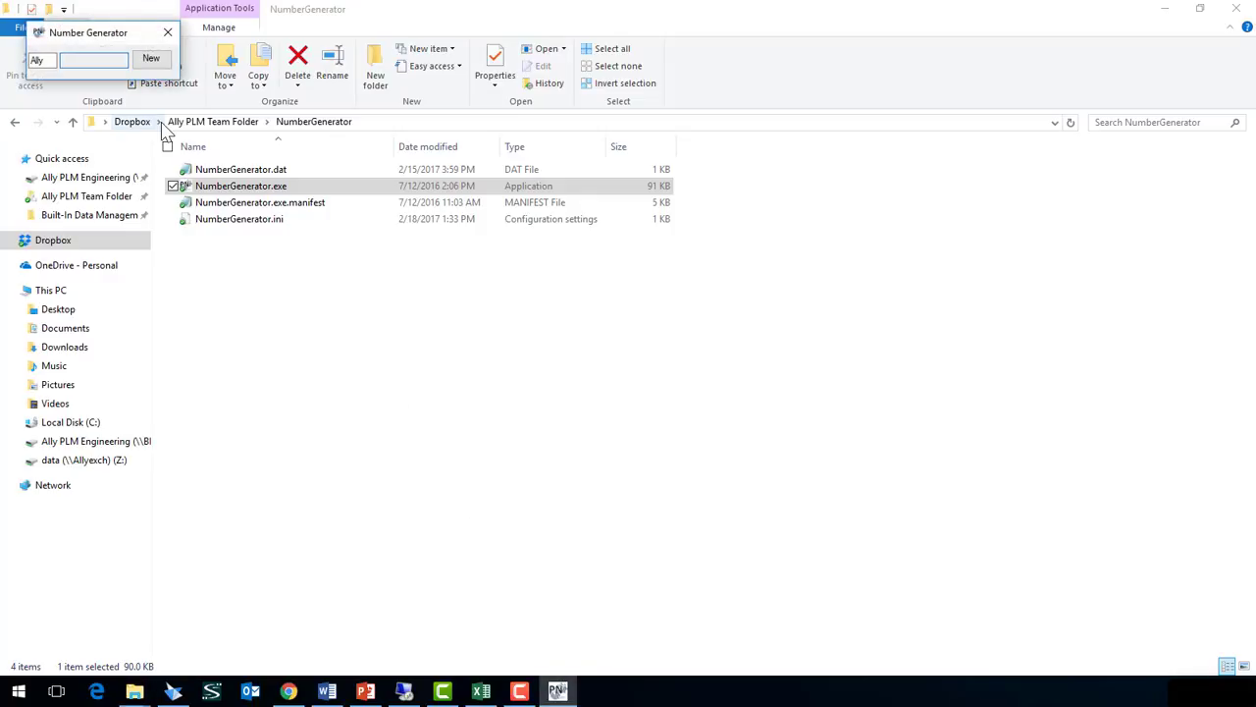
click(152, 63)
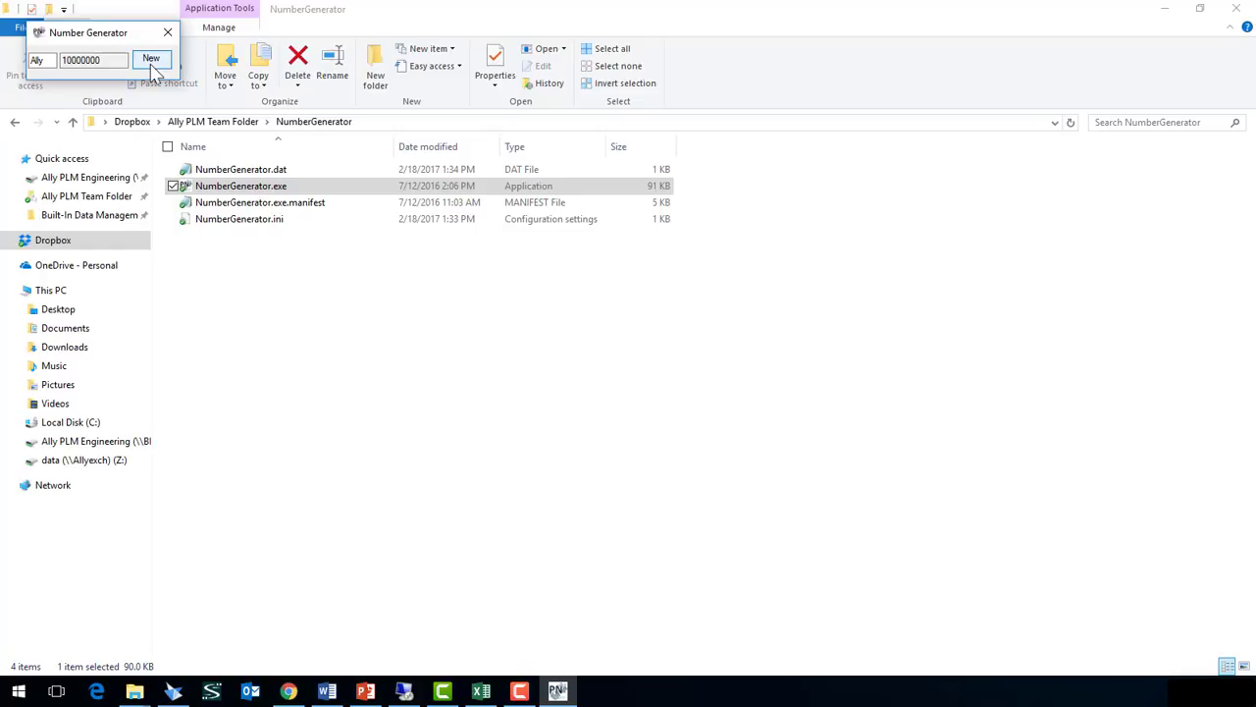
click(173, 692)
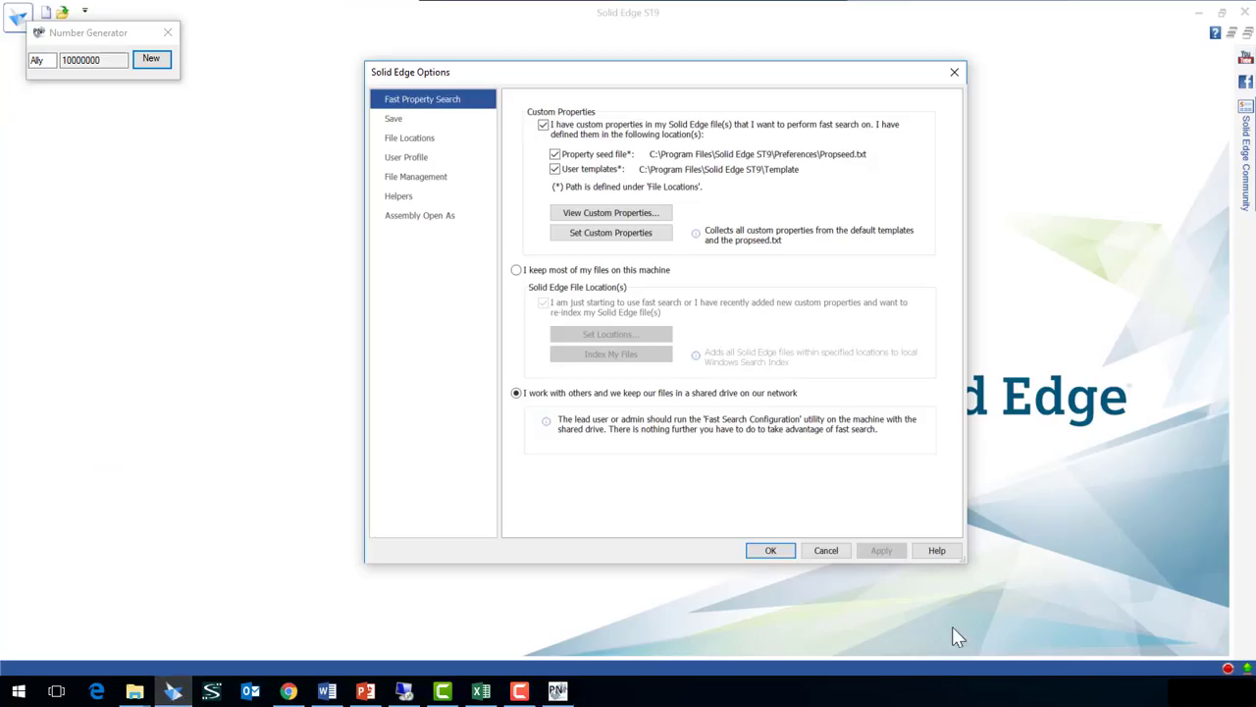
click(826, 550)
click(168, 32)
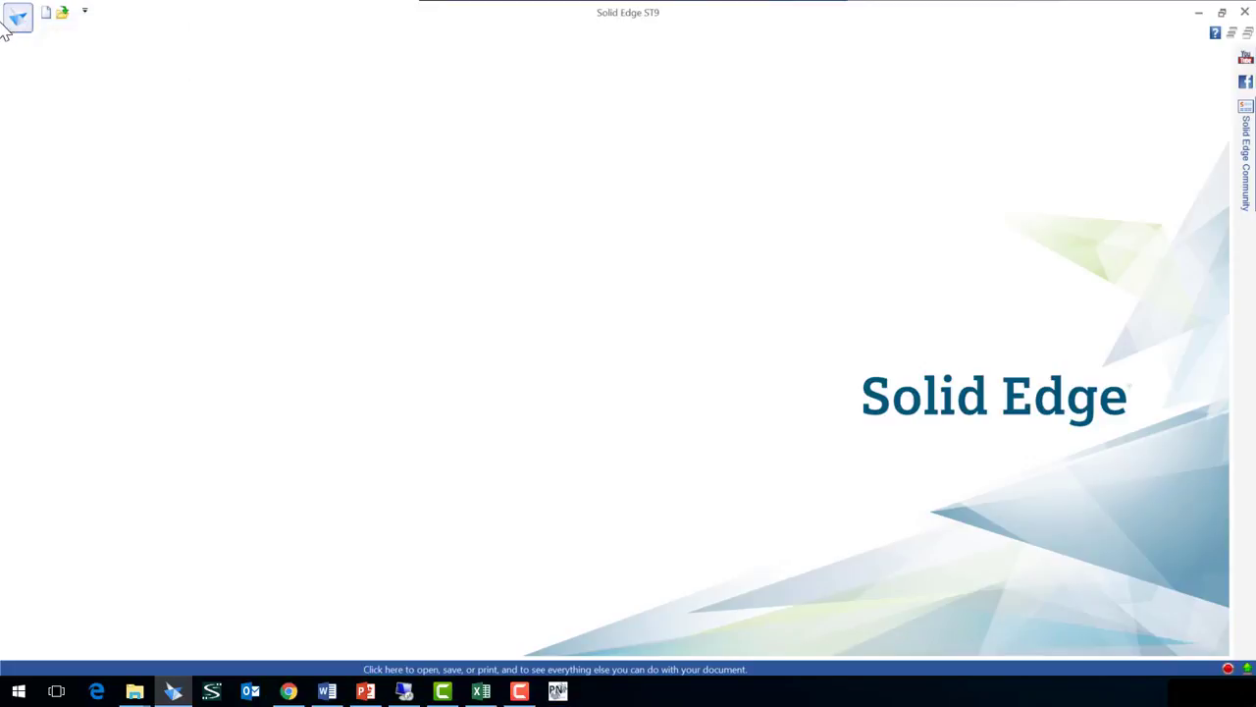
Create a new synchronous part and model a box with a front face of about 5.9 by 3.5 in.
click(14, 20)
click(186, 241)
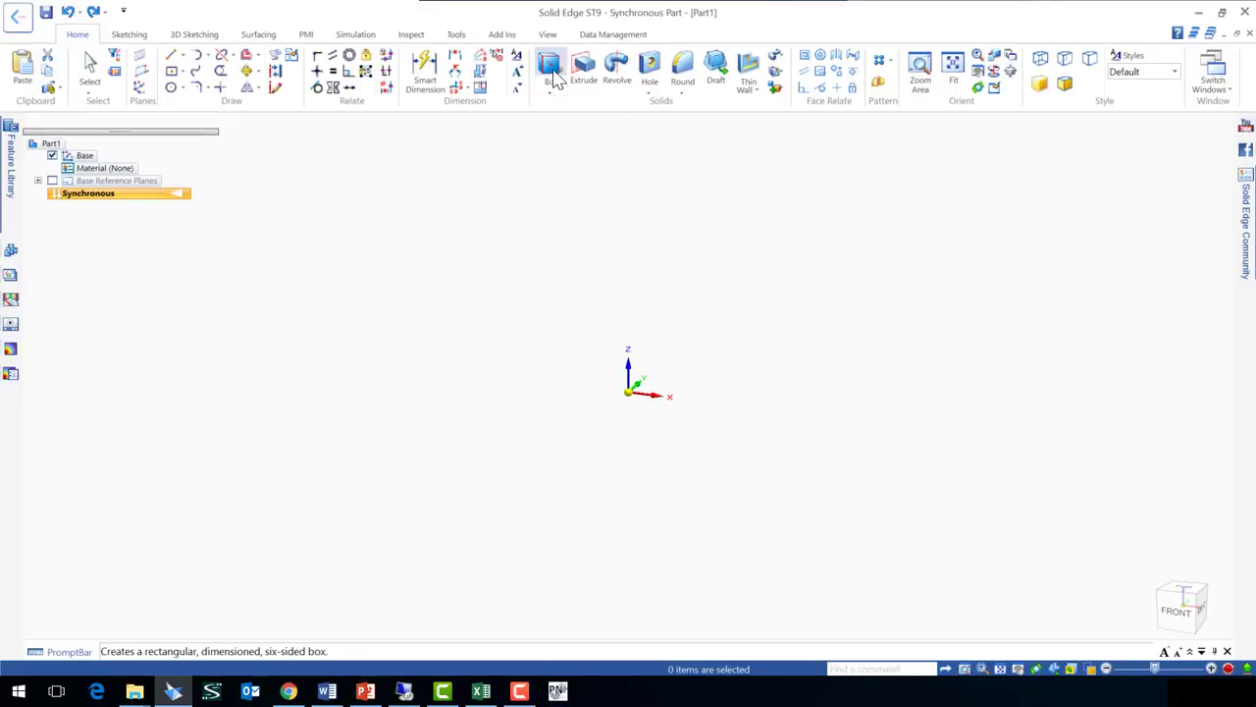
click(552, 77)
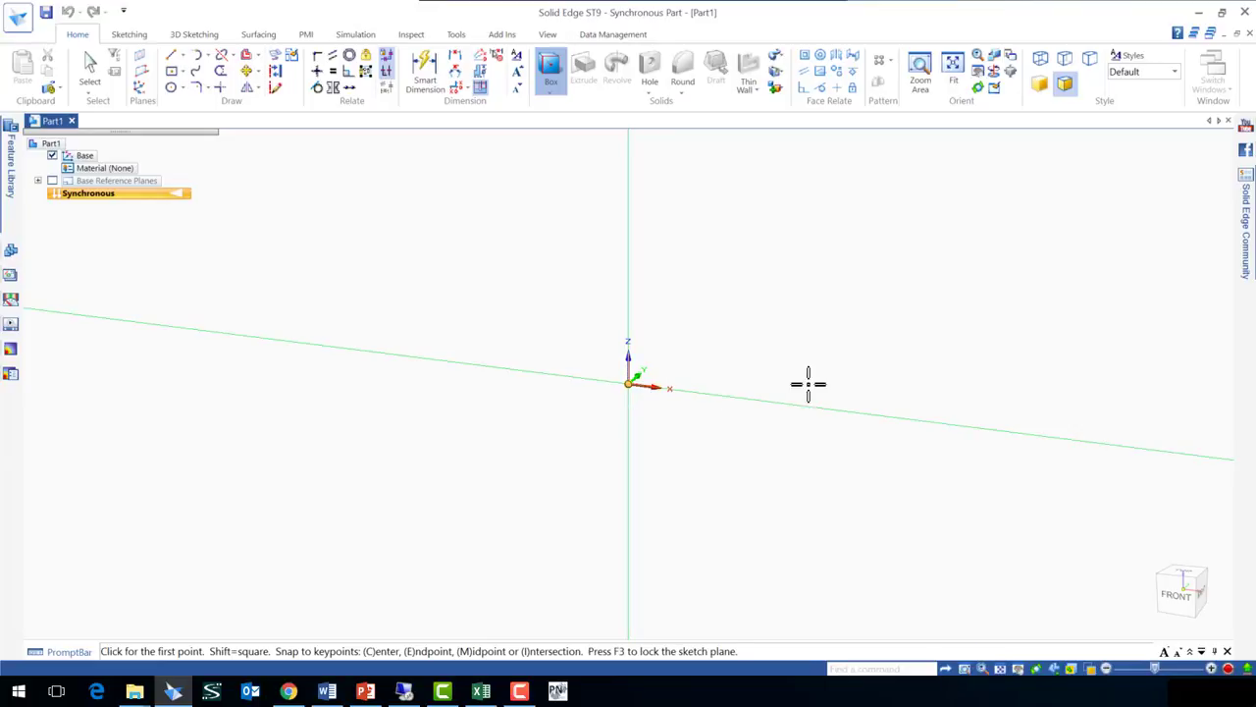
click(847, 379)
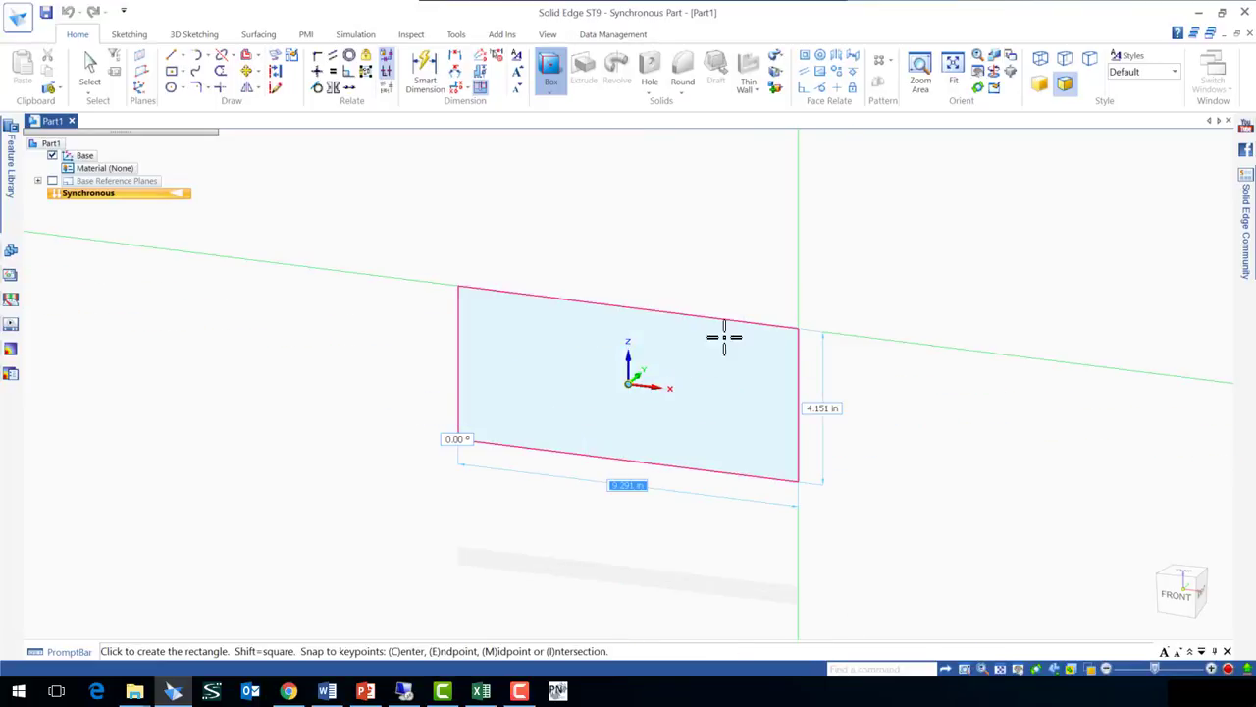
click(854, 310)
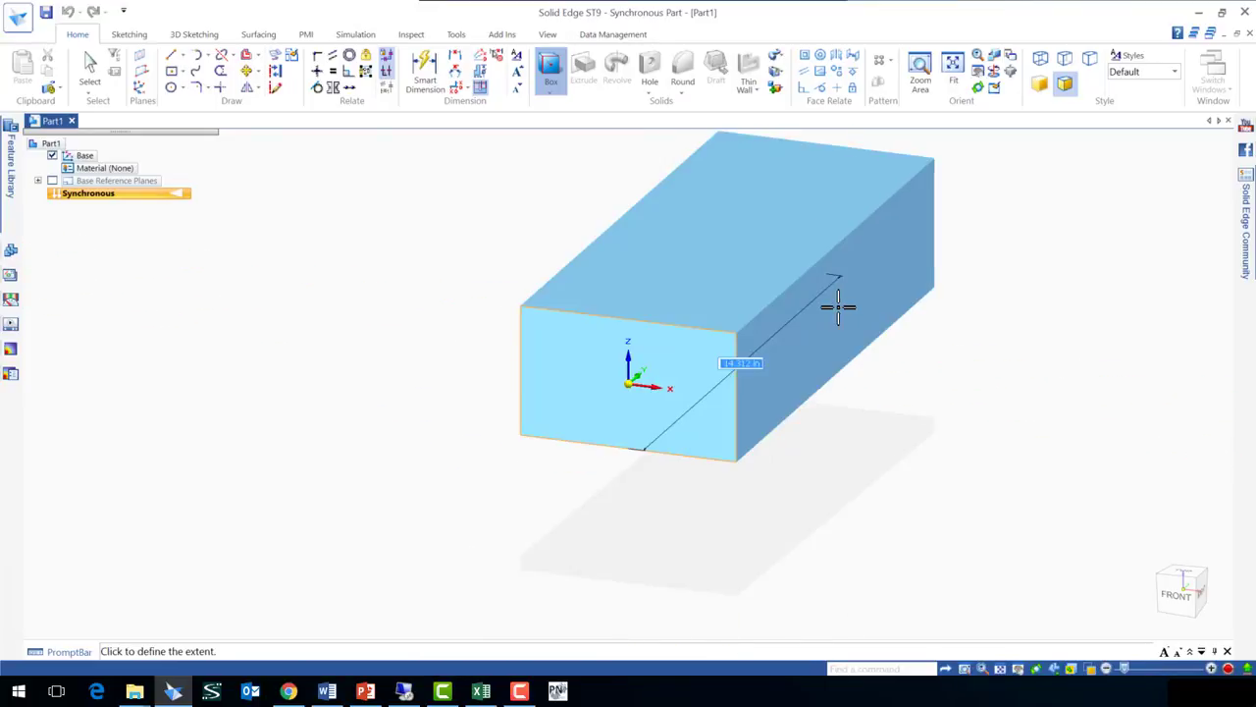
click(830, 305)
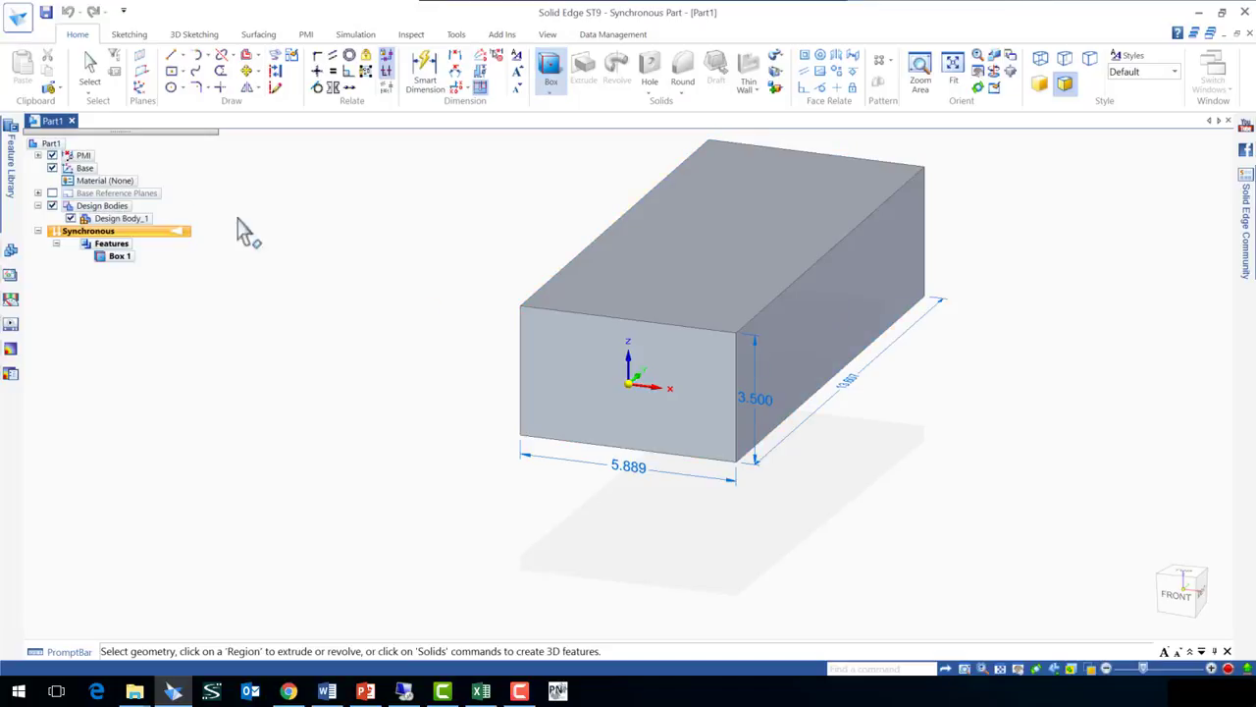
key(Escape)
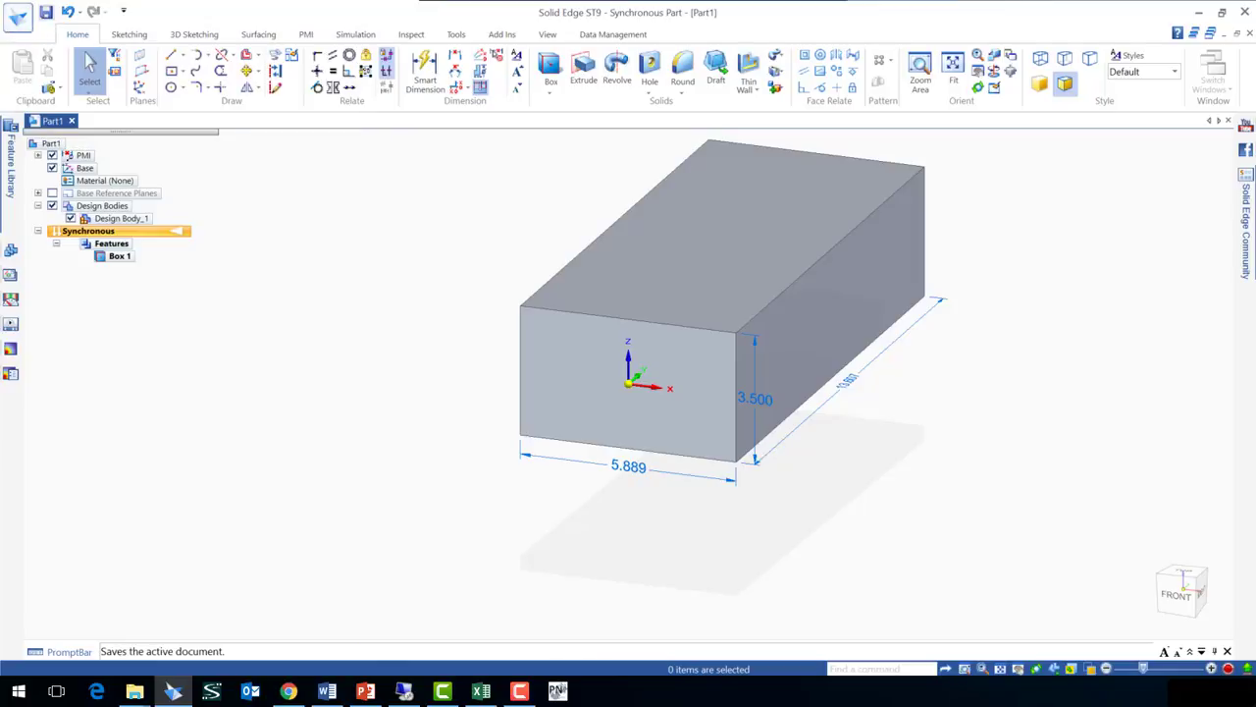
Try to save the part in the InProgress folder with document number 100001.
click(46, 13)
click(356, 406)
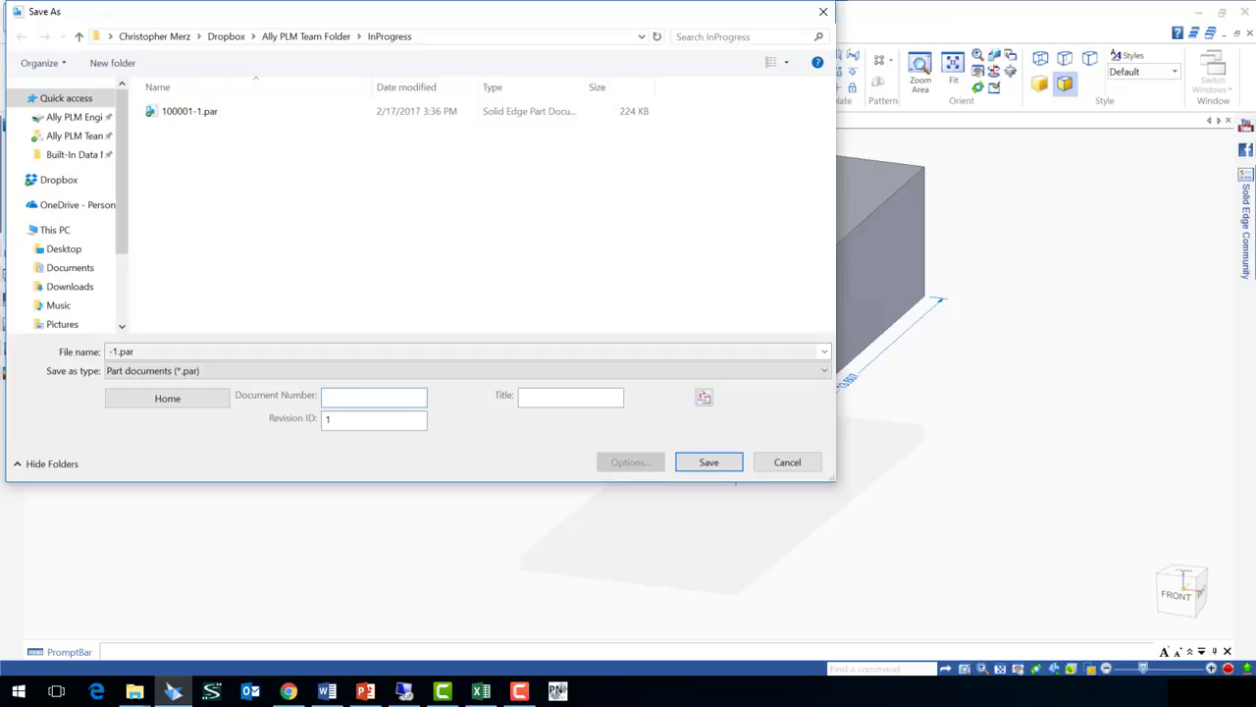
text(1)
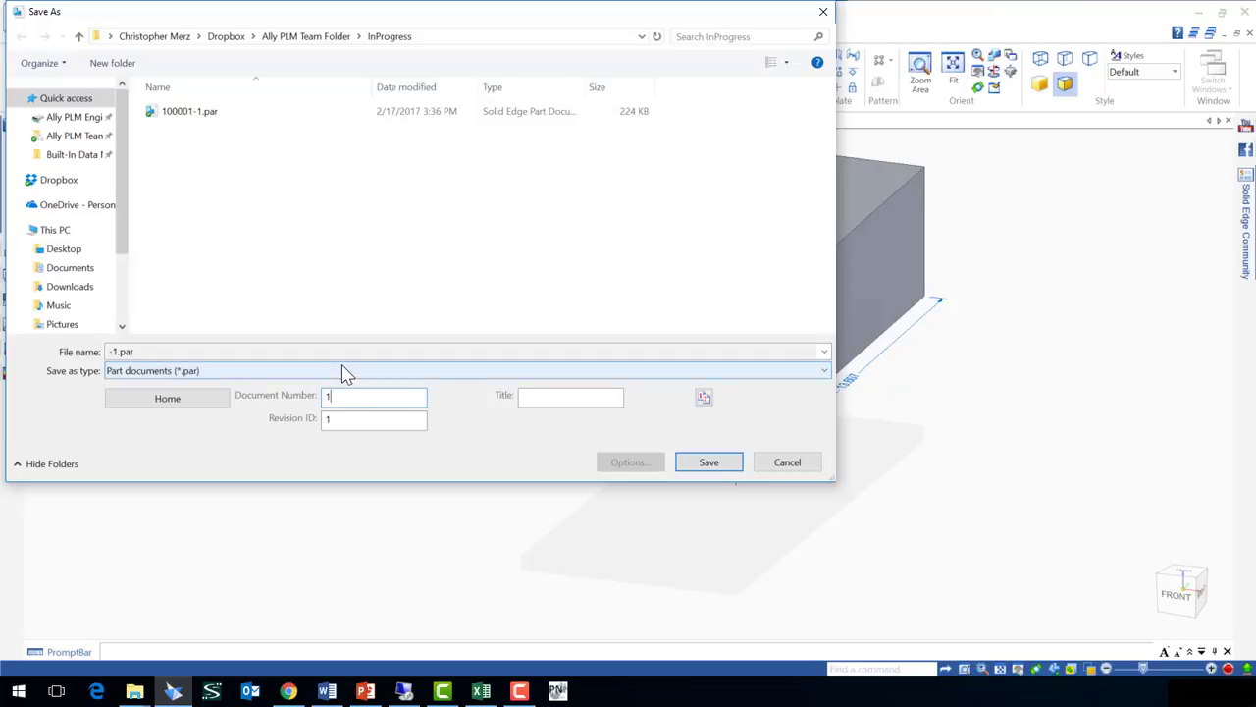
text(00001)
key(Return)
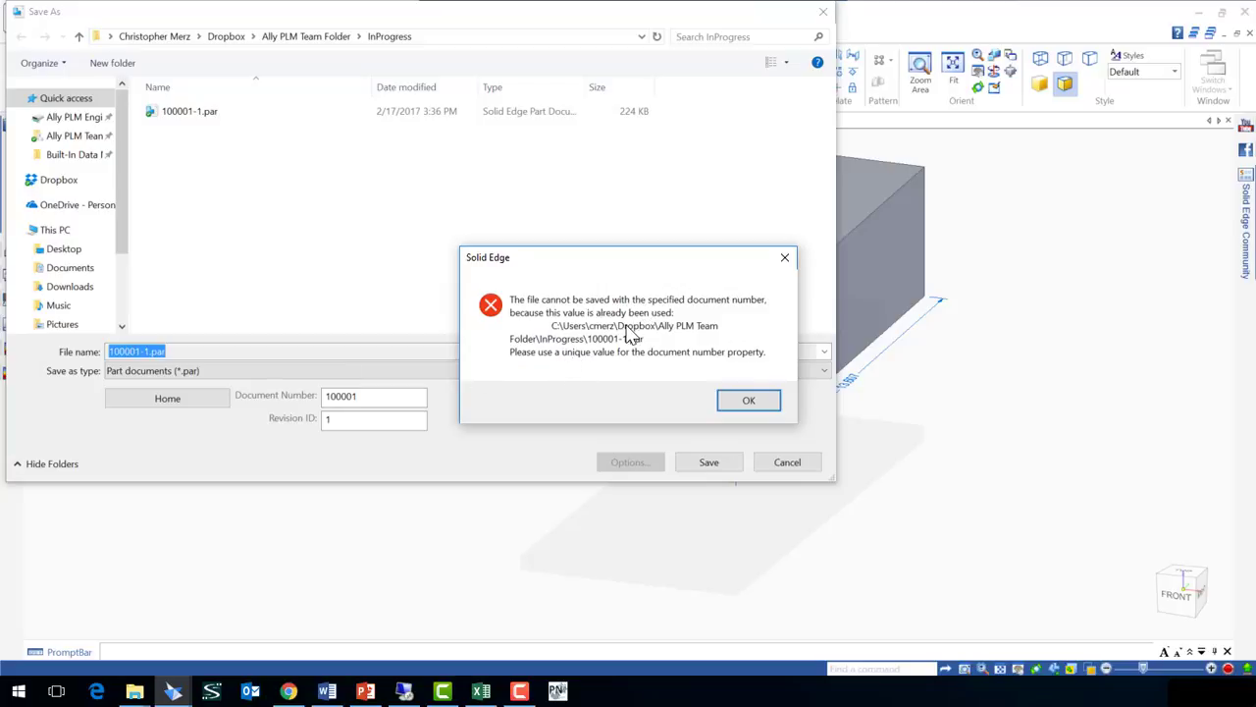
click(746, 407)
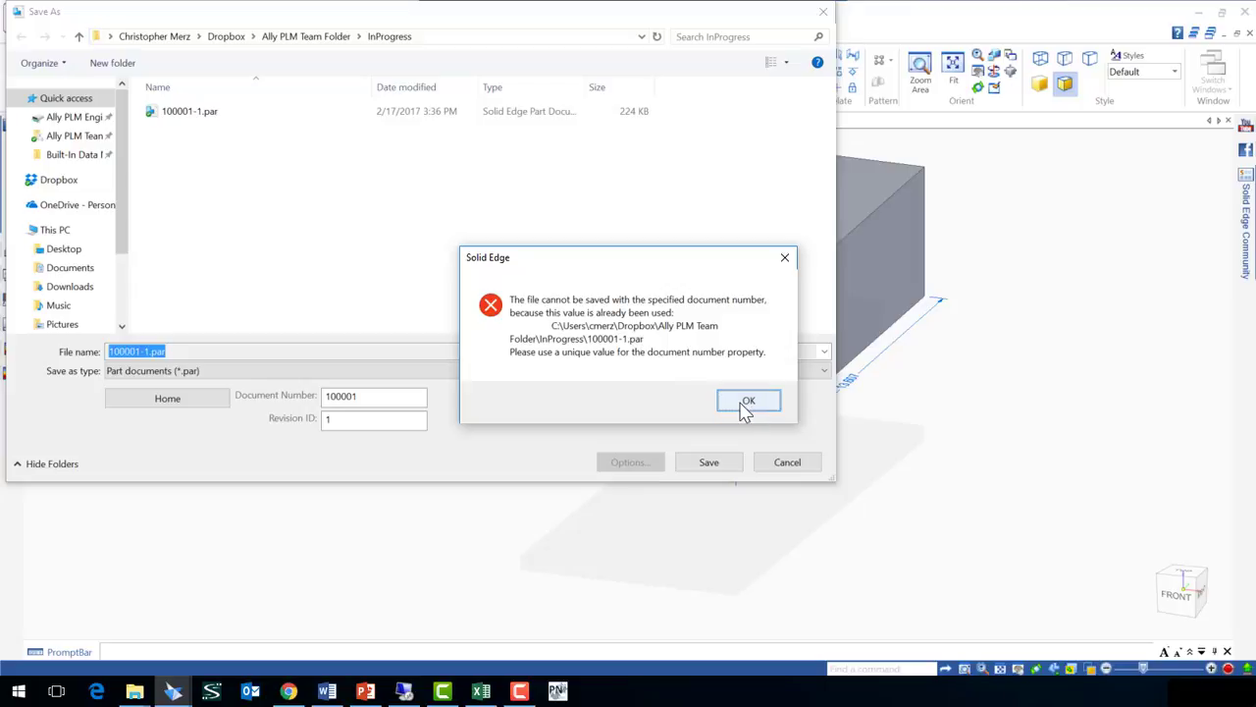
Bring up the Number Generator, generate new numbers up to 10000002 and copy that number.
click(558, 691)
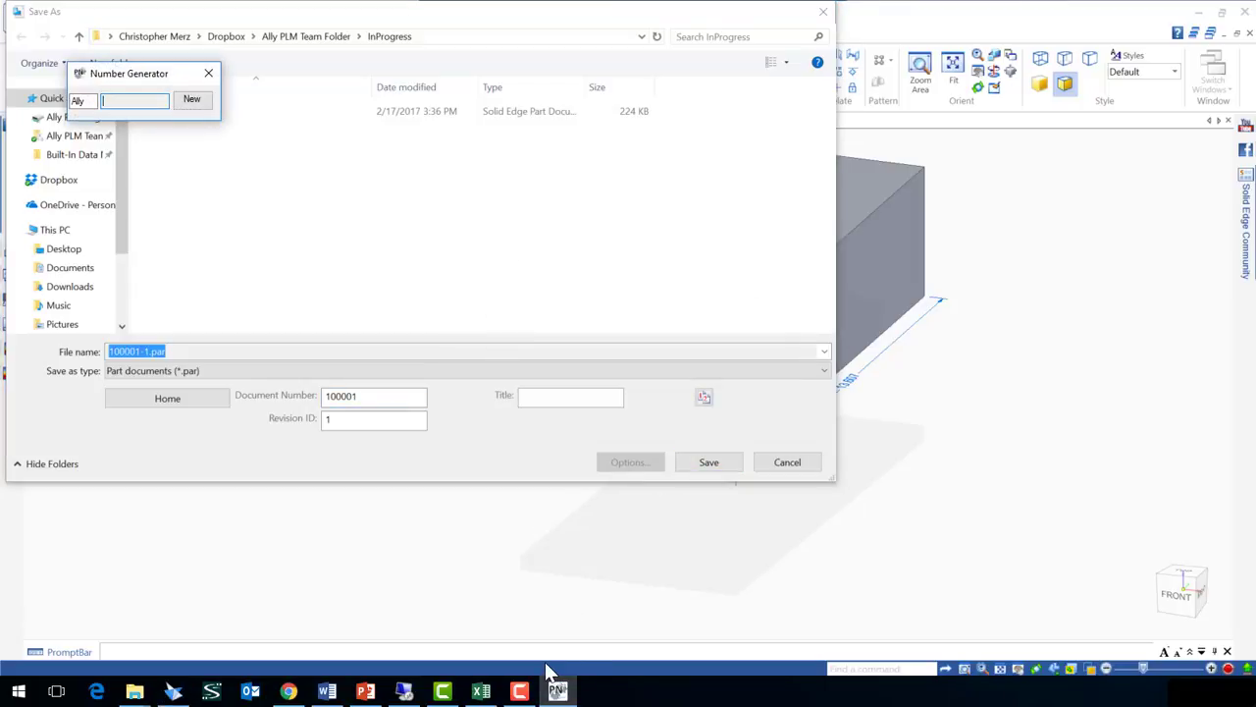
click(190, 102)
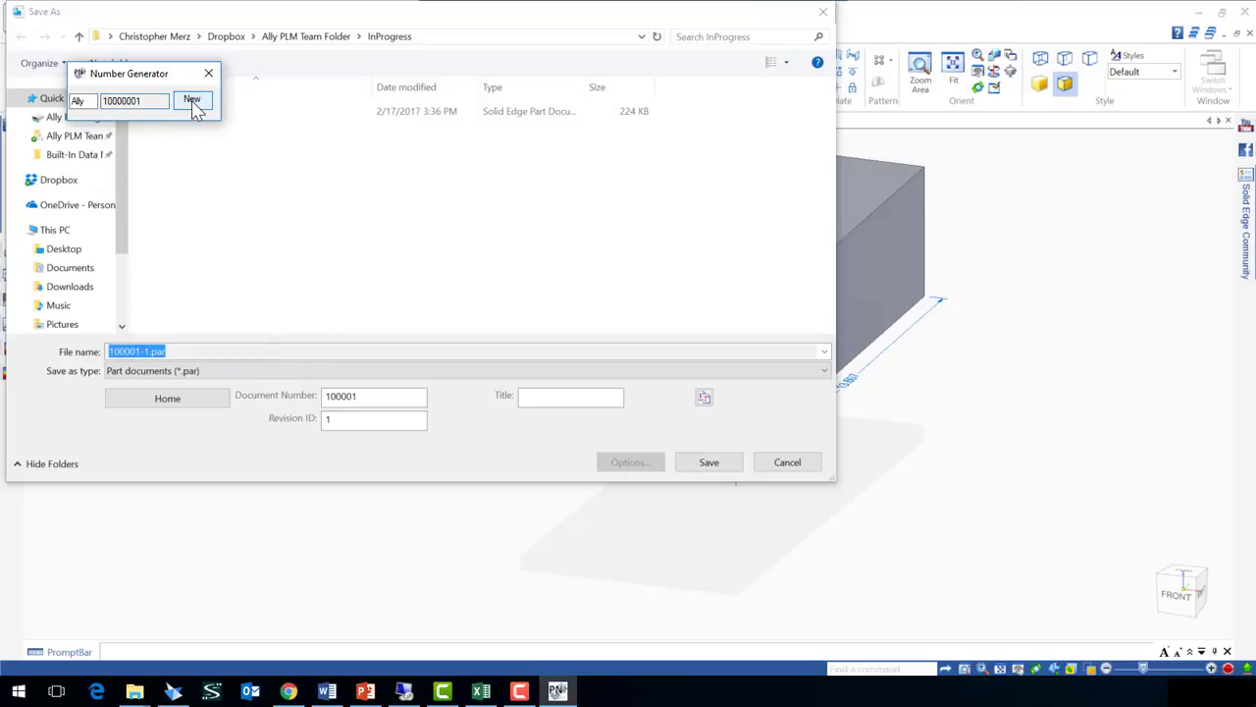
click(187, 104)
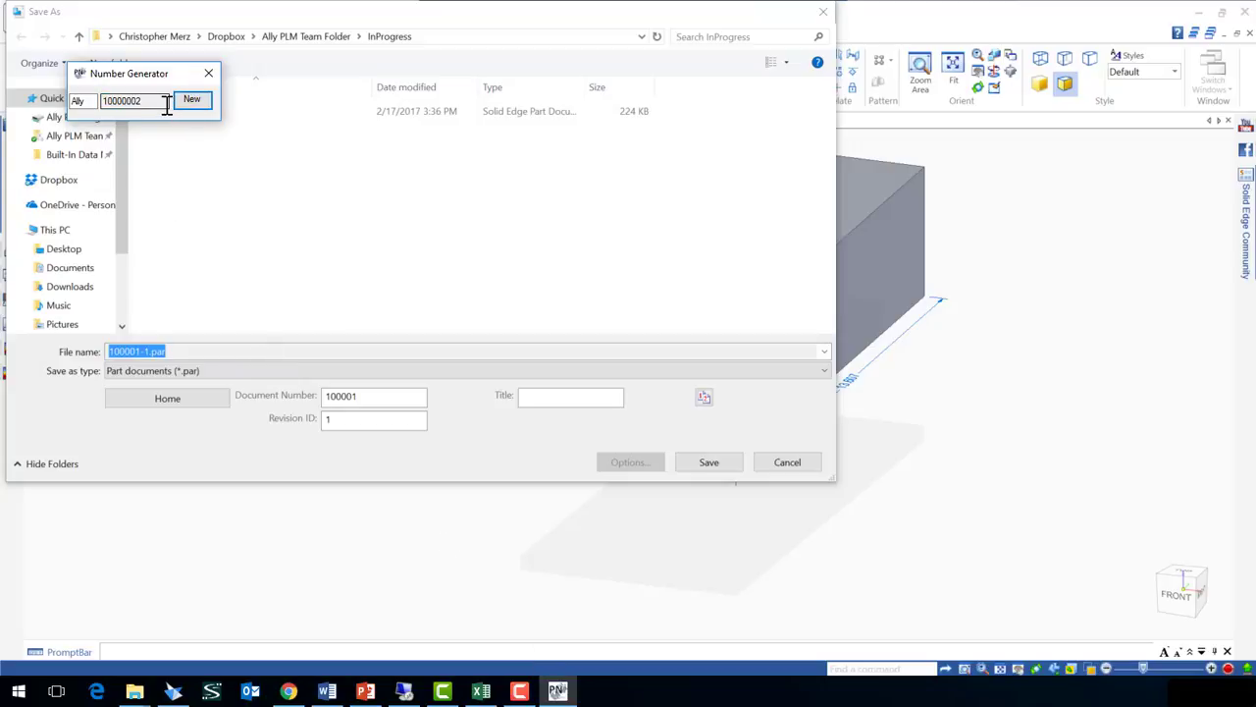
drag(167, 104, 74, 104)
key(ctrl+c)
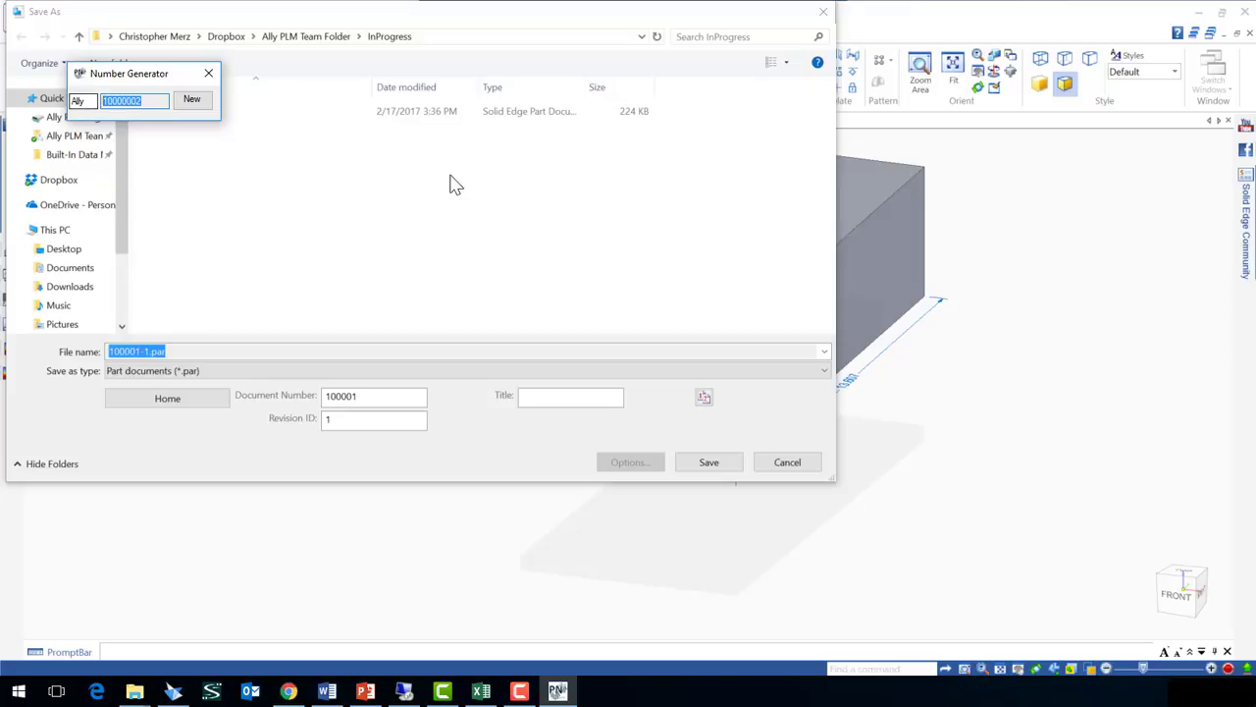
Replace the document number with the copied 10000002 and save the part in the InProgress folder.
click(361, 395)
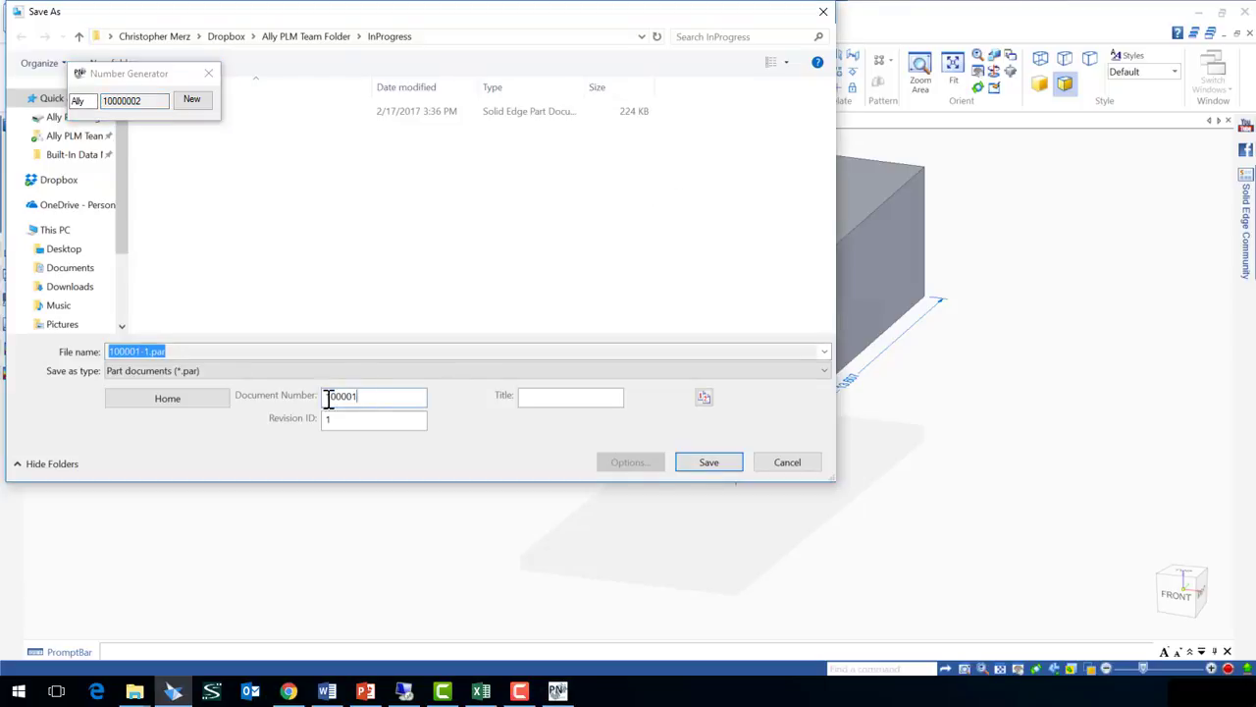
double_click(329, 397)
key(ctrl+v)
click(703, 466)
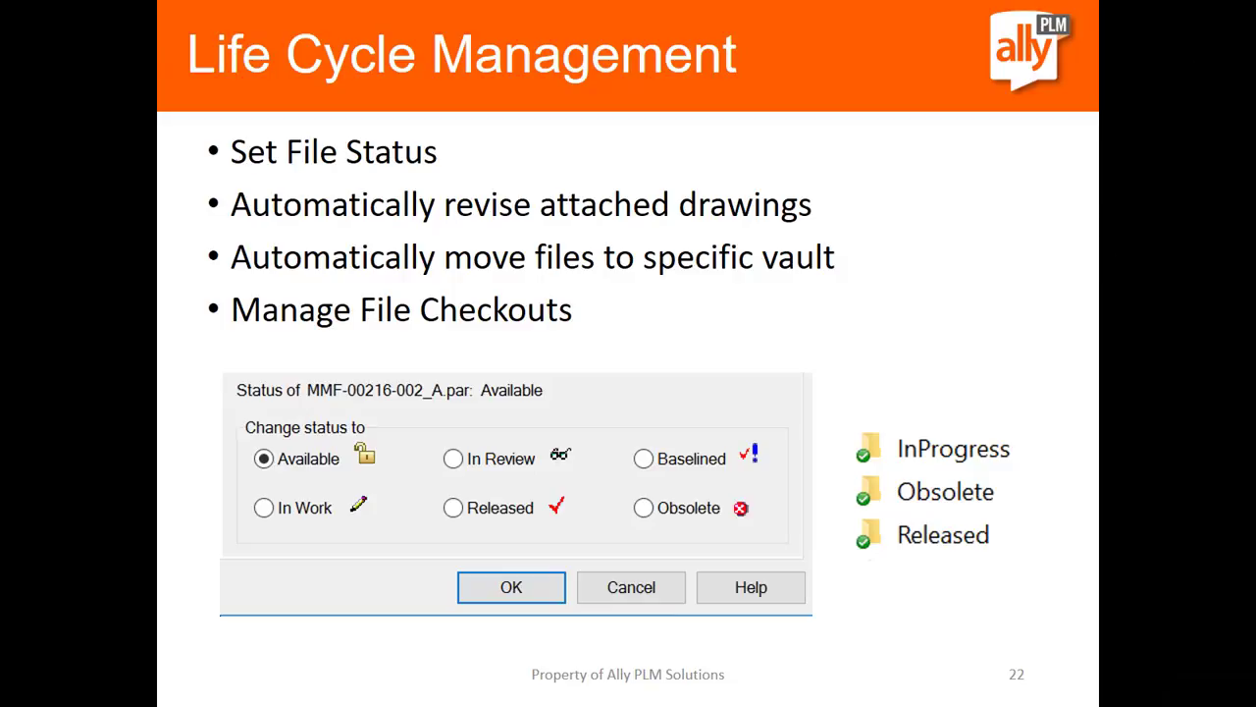
In the Solid Edge file locations, set the Pre-released location to the InProgress folder in Ally PLM Team Folder.
key(alt+Tab)
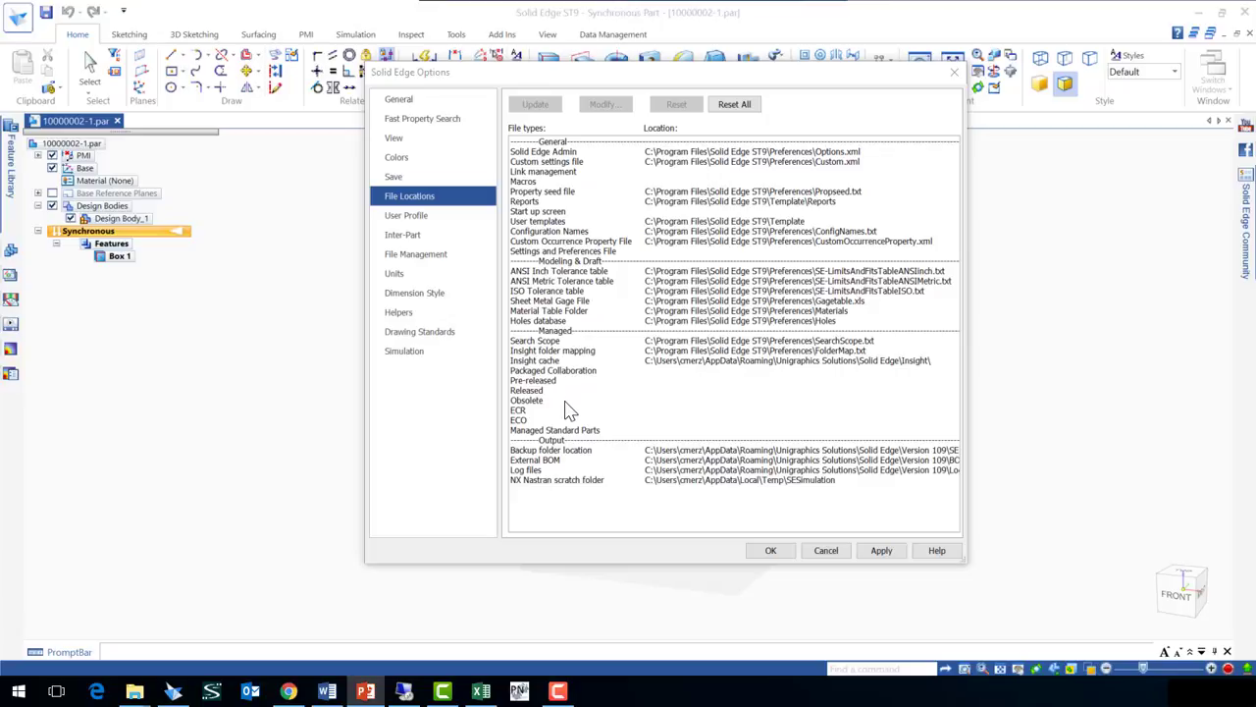
double_click(685, 380)
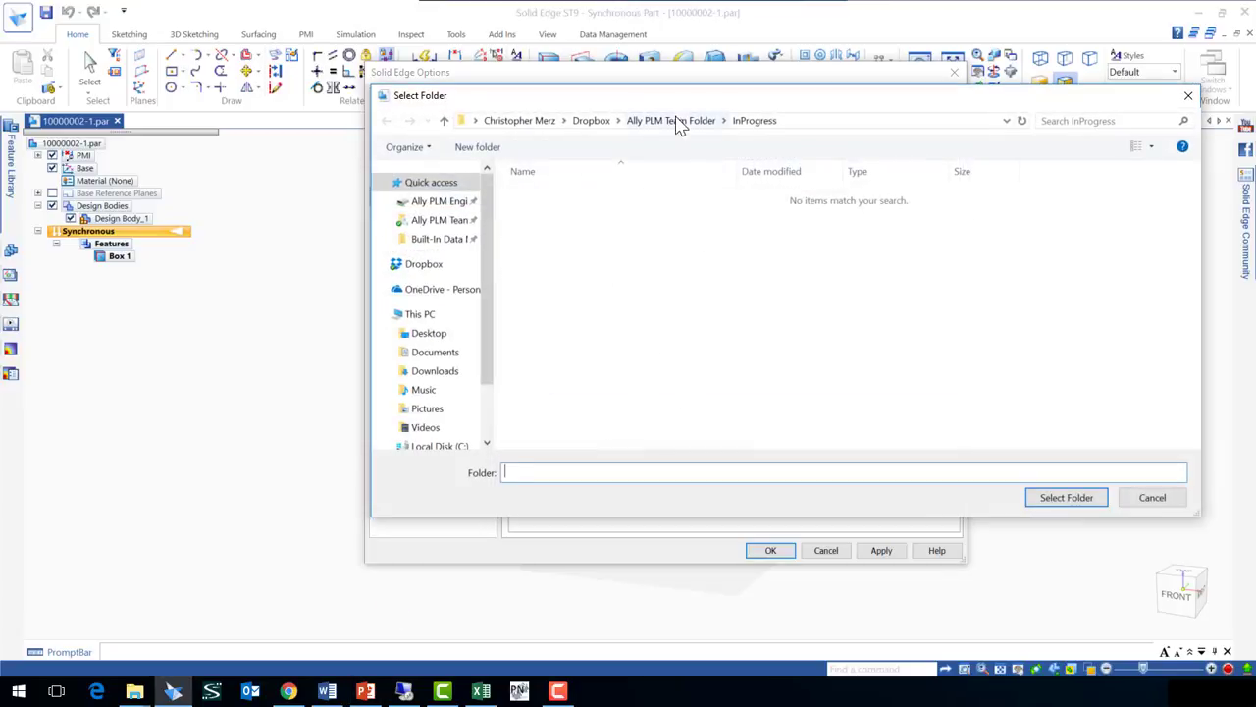
click(675, 122)
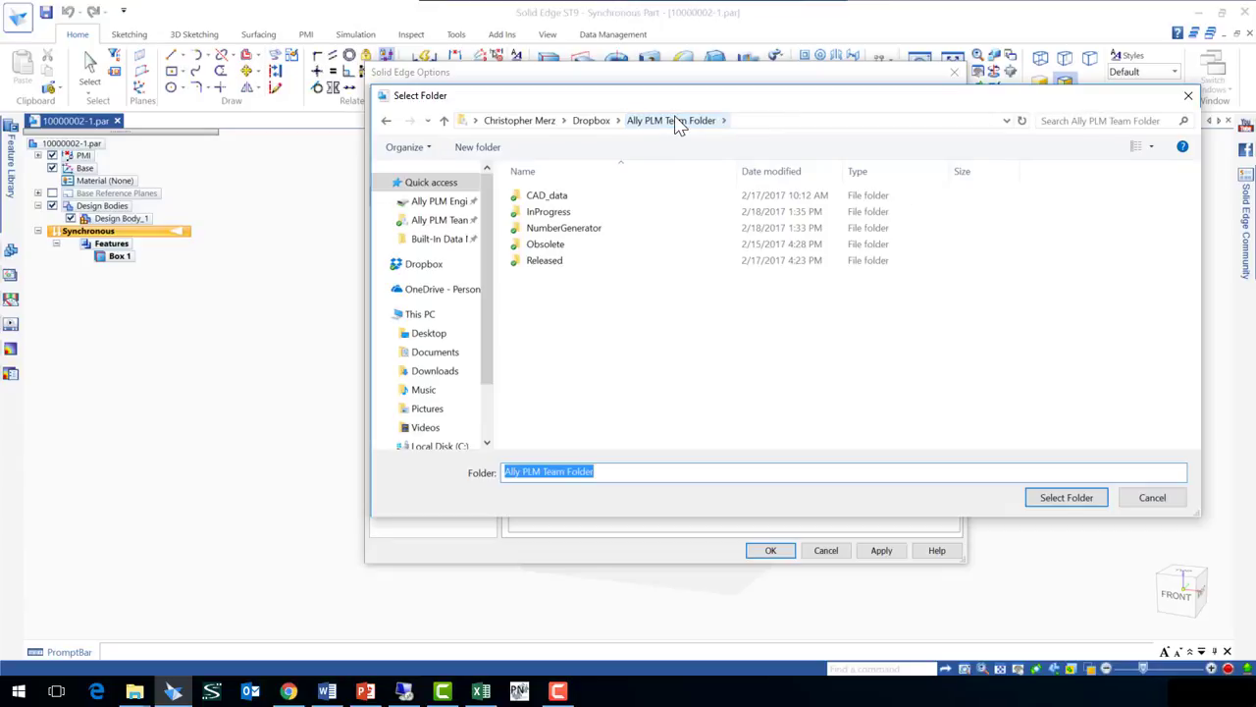
click(587, 214)
click(1064, 502)
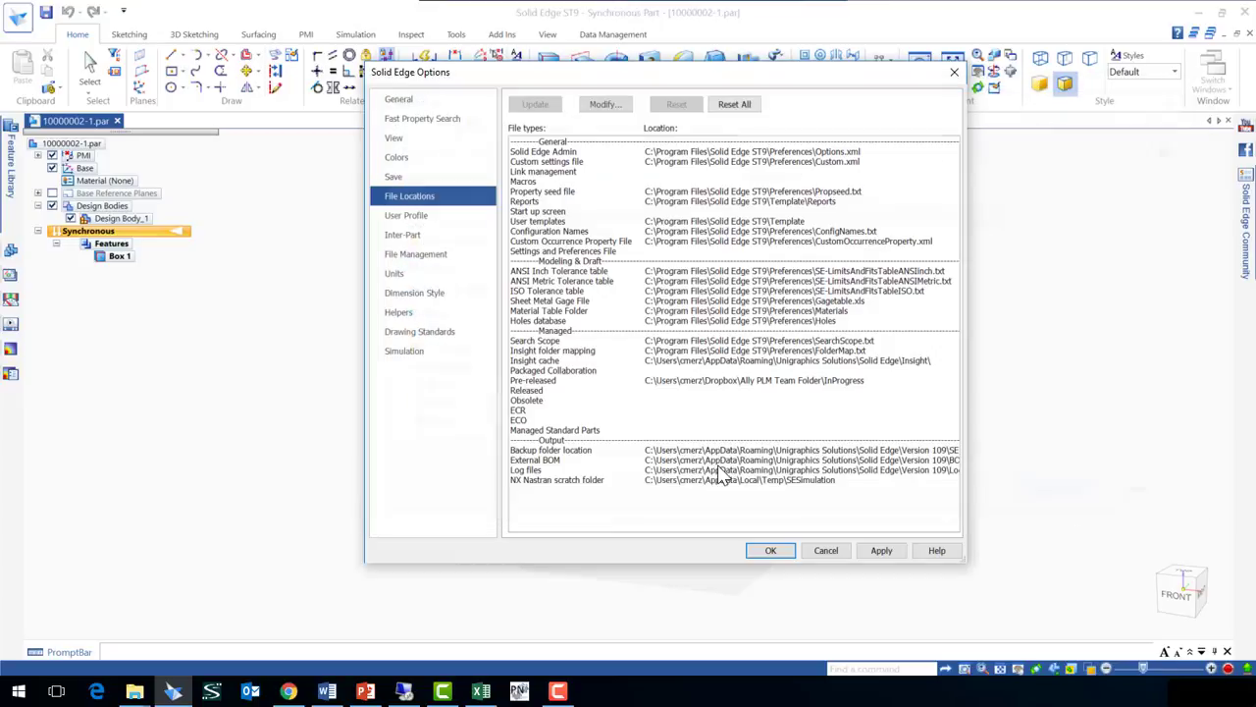
Set the Released file location to the Released folder in Ally PLM Team Folder.
double_click(693, 393)
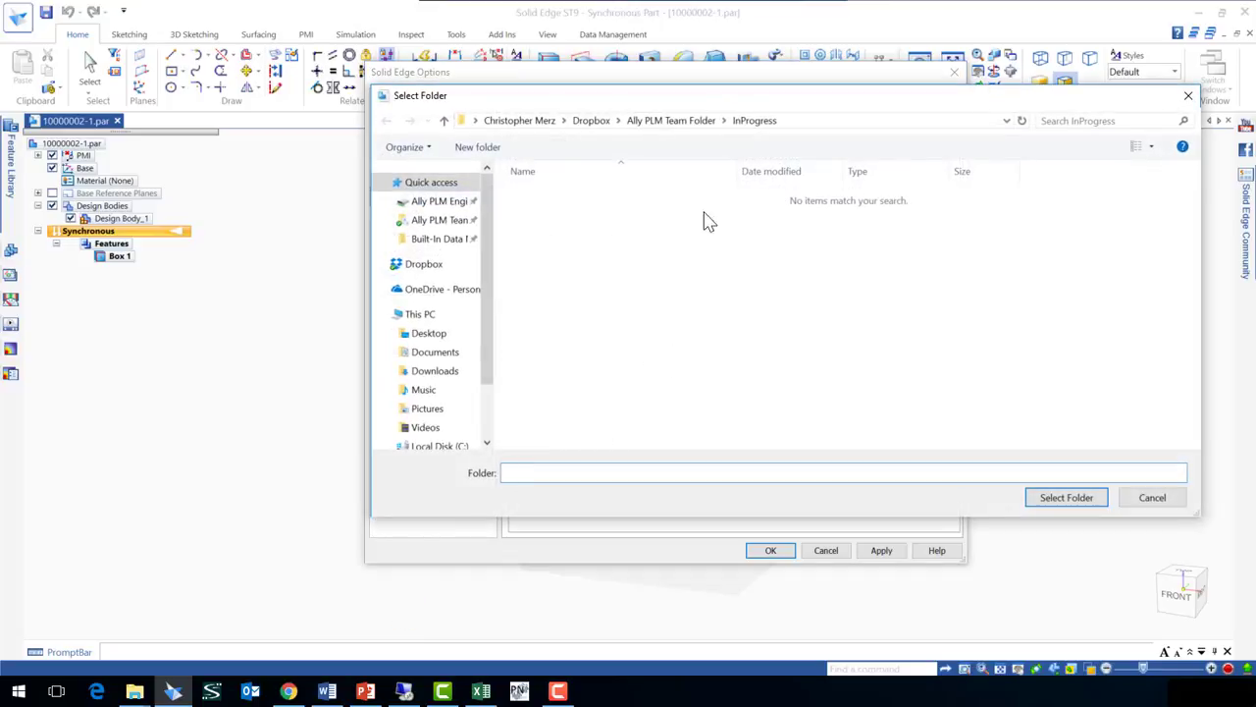
click(687, 119)
click(594, 261)
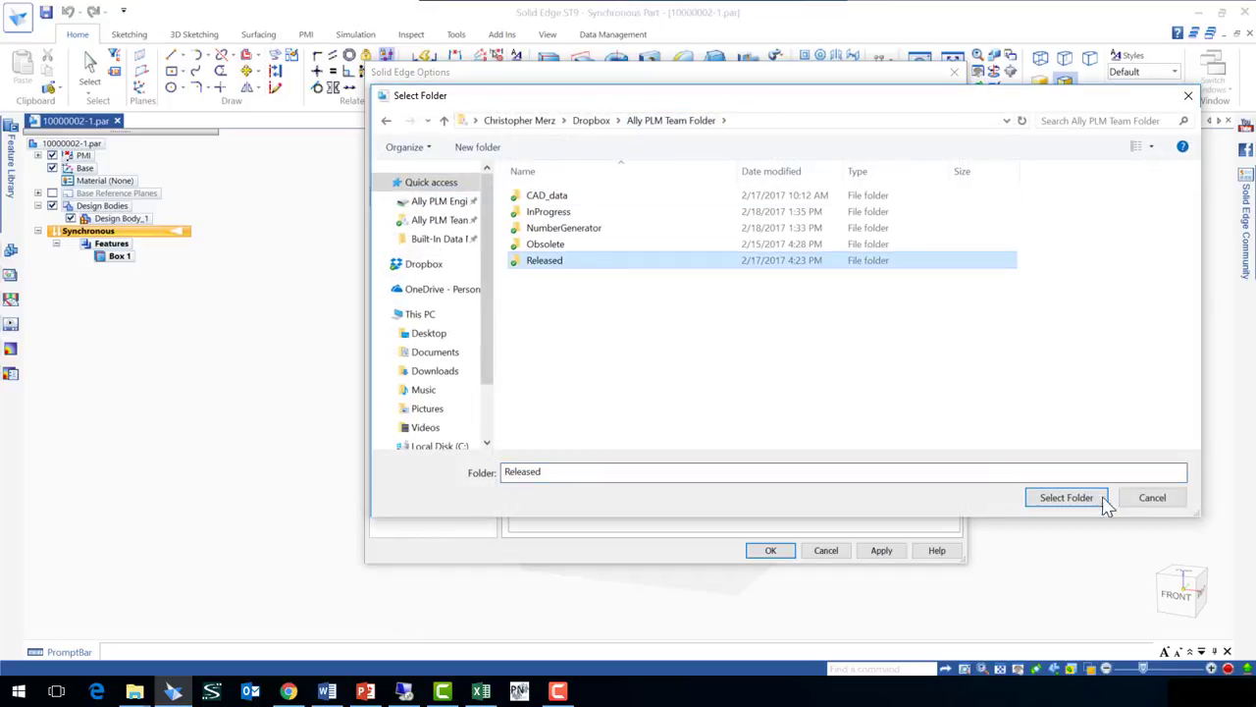
click(1106, 503)
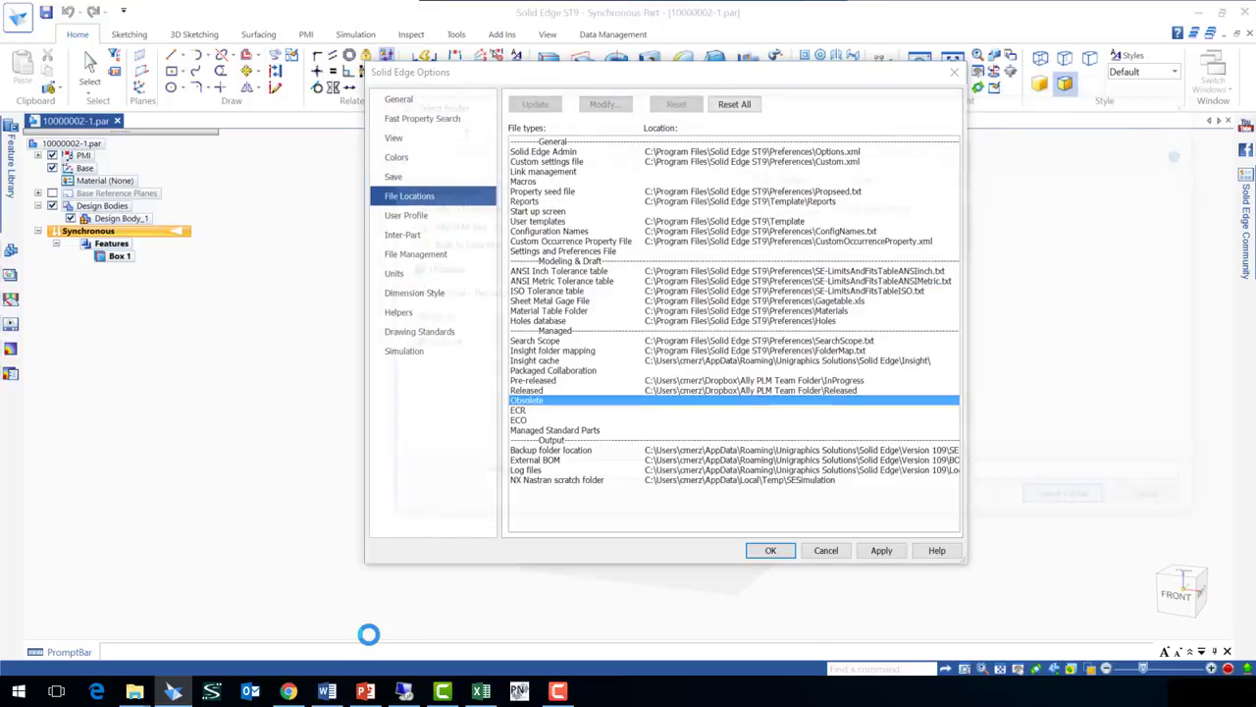
Set the Obsolete file location to the Obsolete folder in Ally PLM Team Folder, check the File Management settings and apply the options.
click(671, 120)
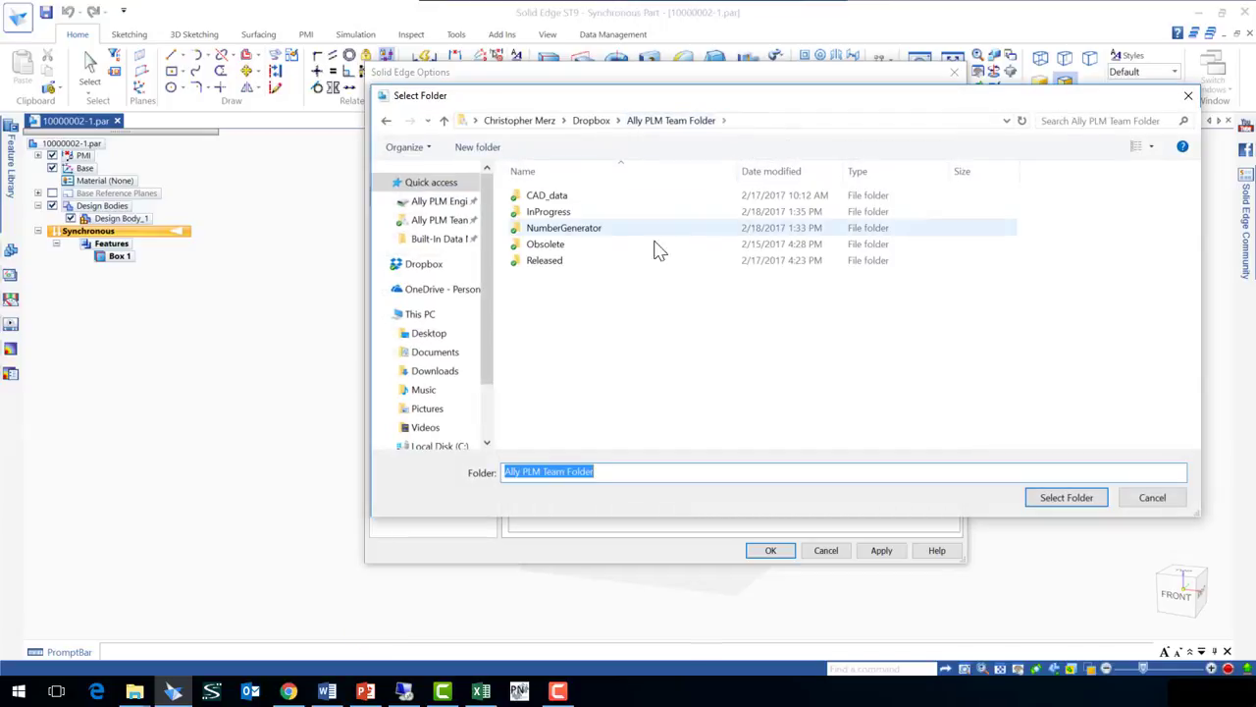
click(657, 245)
click(1070, 501)
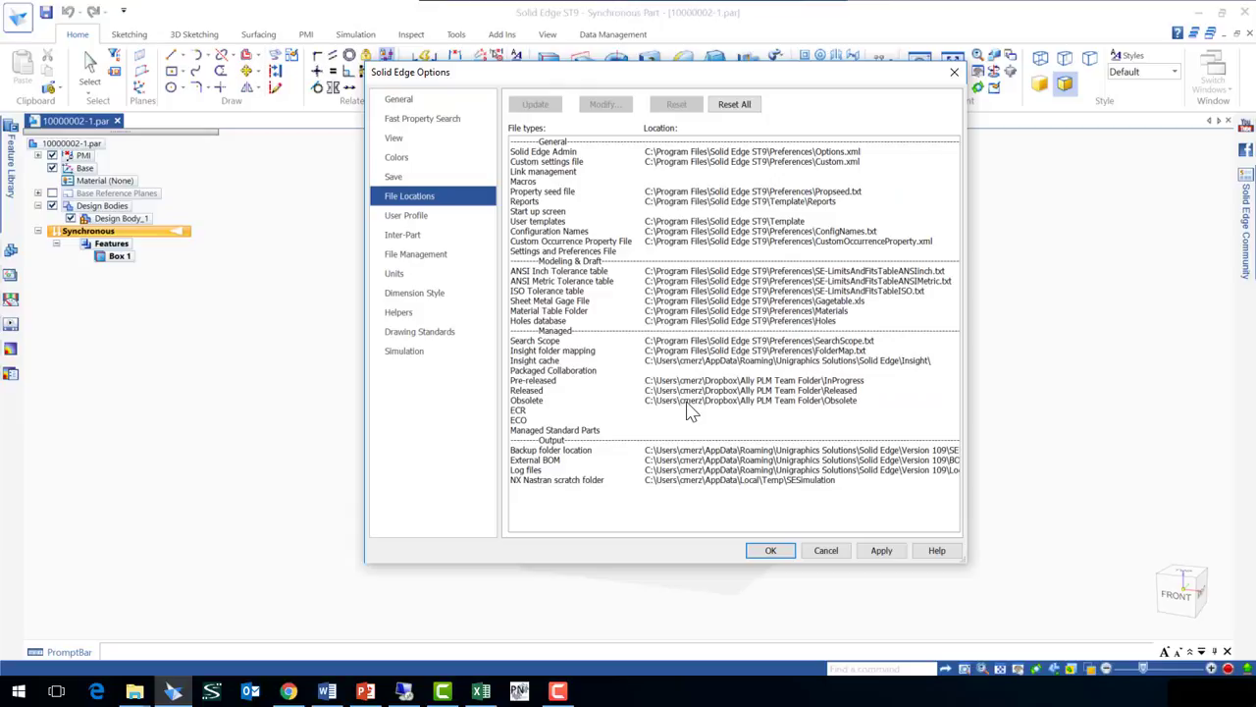
click(415, 254)
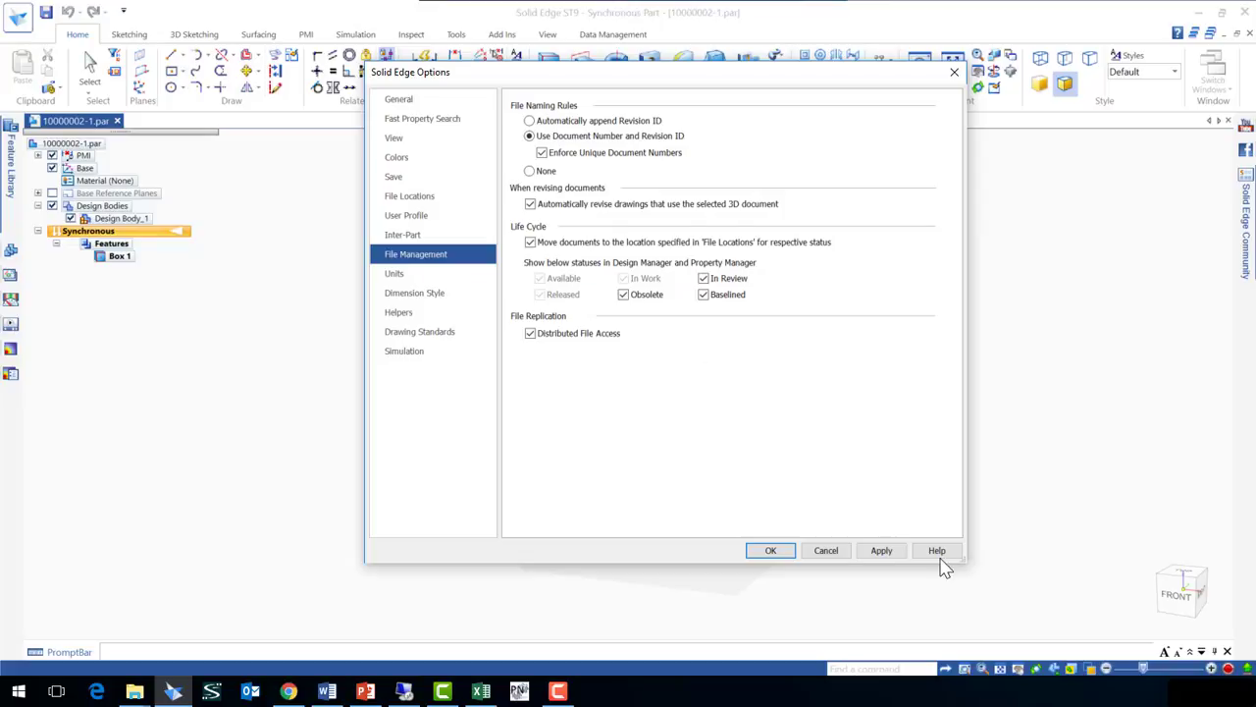
click(881, 552)
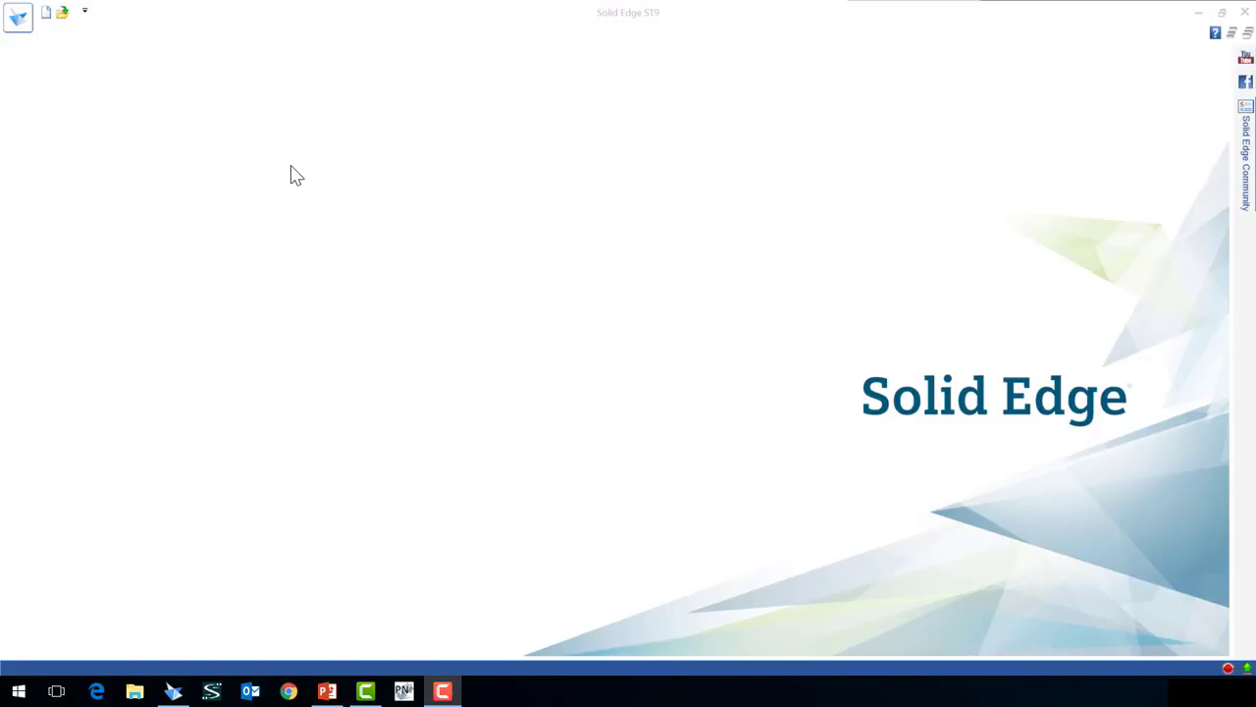
Start a file search from the Open File dialog with the Document Number criterion set to ZX-0082.
click(61, 17)
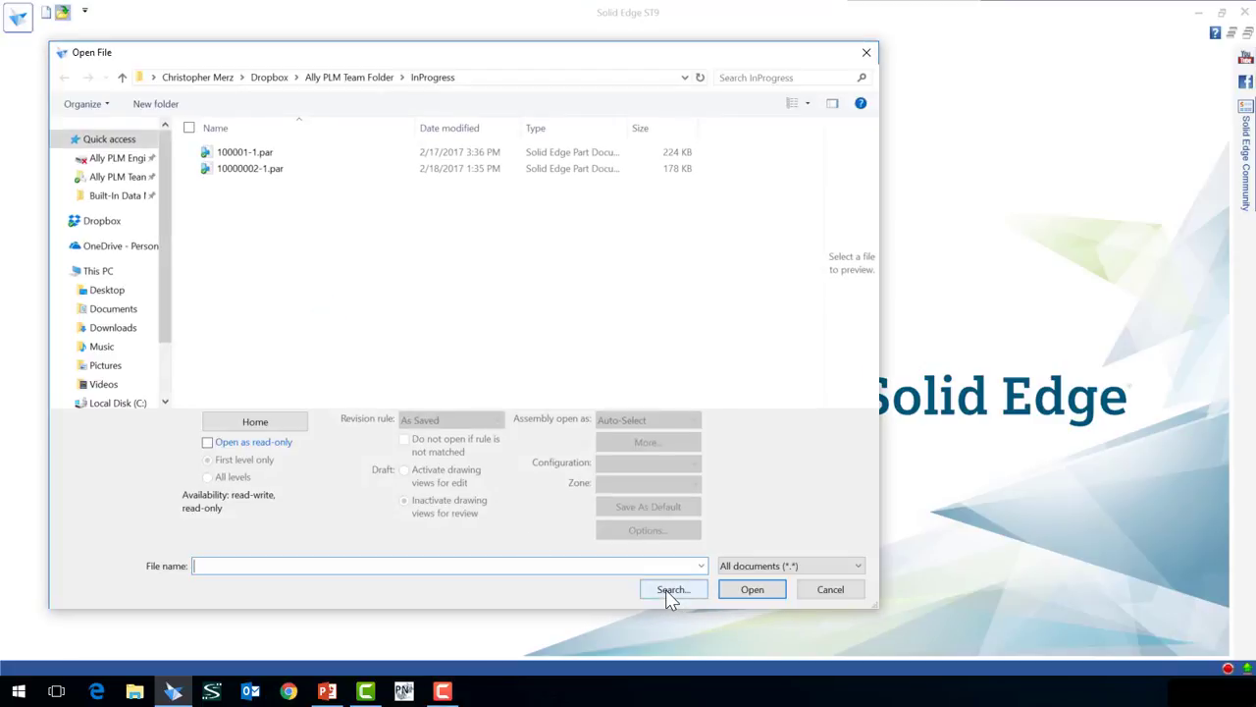
click(668, 588)
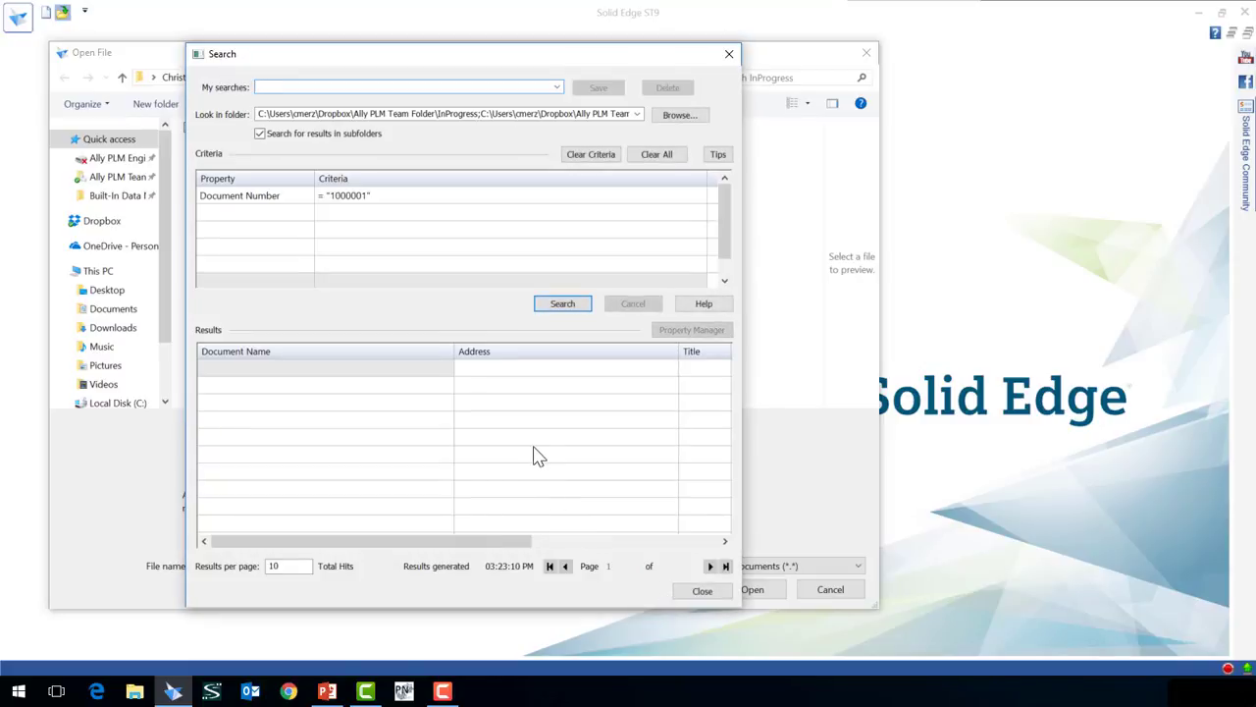
click(357, 196)
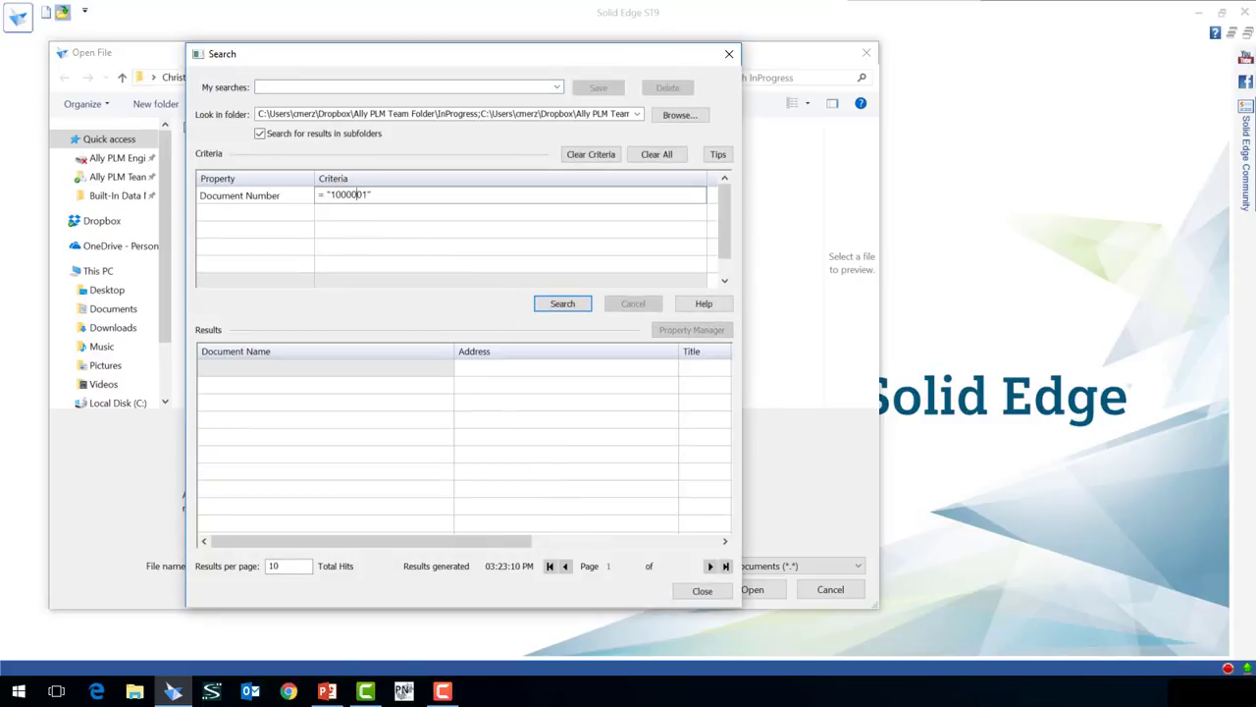
drag(359, 195, 334, 200)
text(ZX-0082)
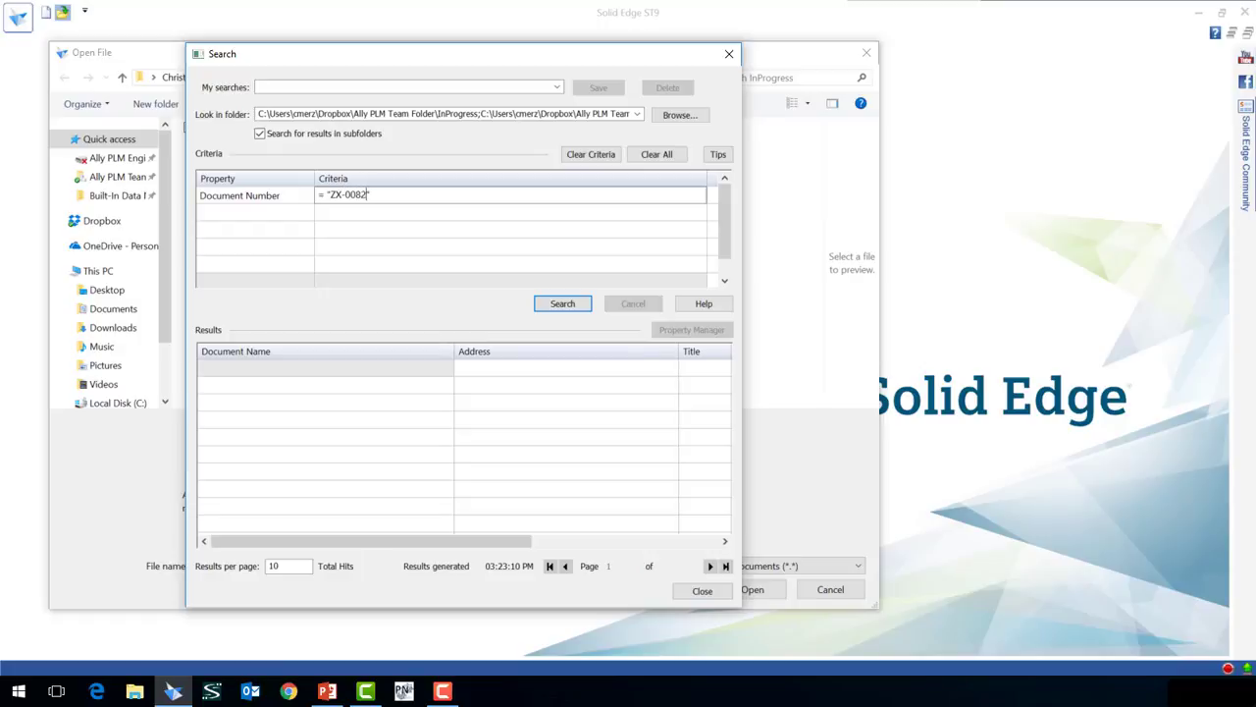
Run the search across the InProgress, Obsolete and Released folders and open the found part ZX-0082_A.par.
click(677, 116)
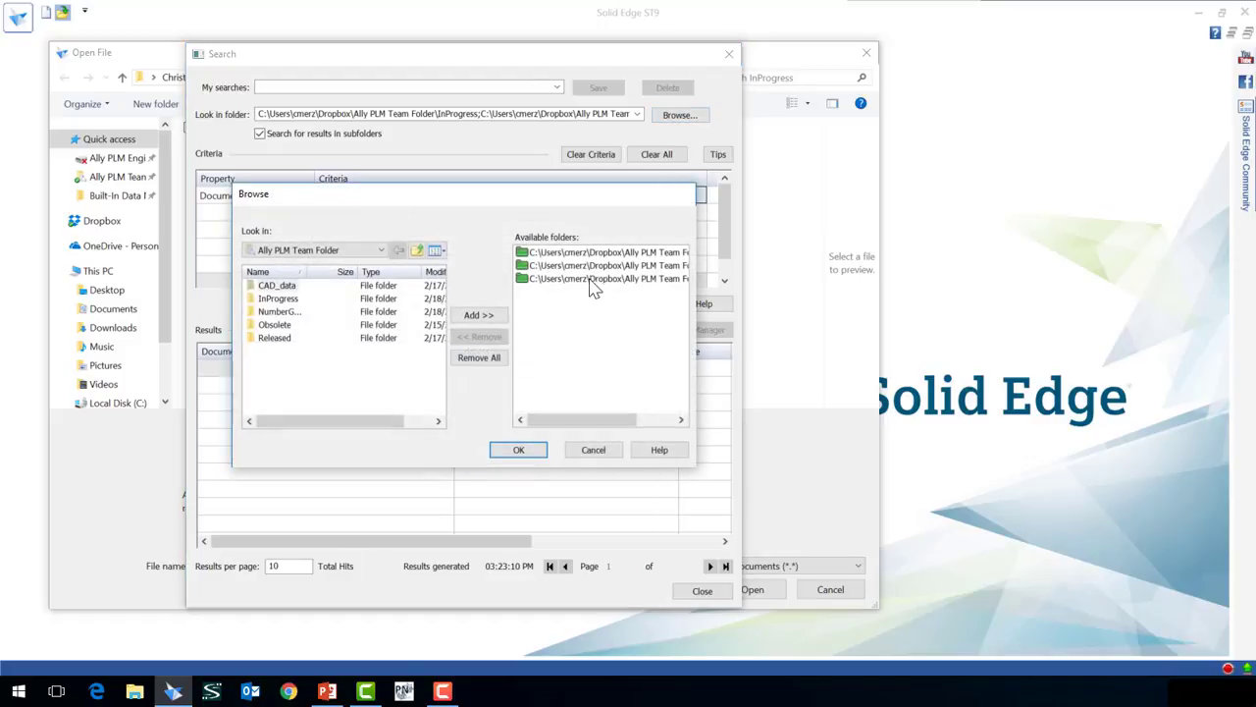
drag(583, 419, 622, 419)
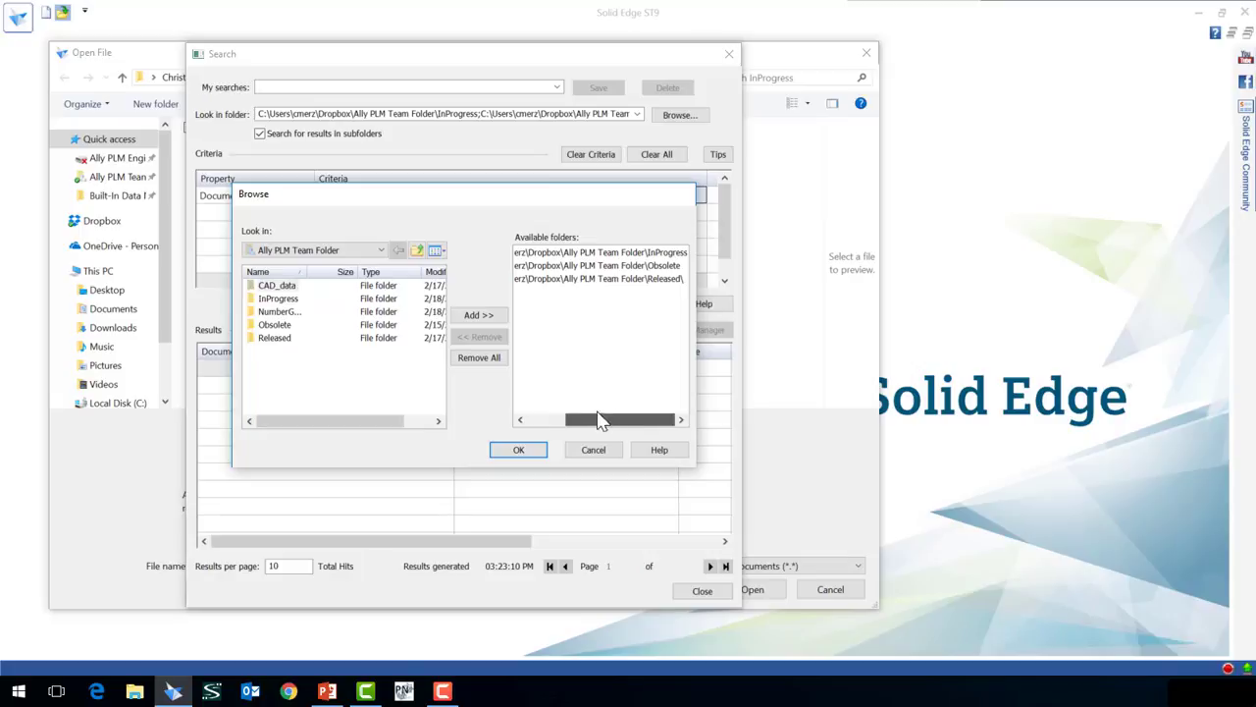
drag(597, 415, 539, 421)
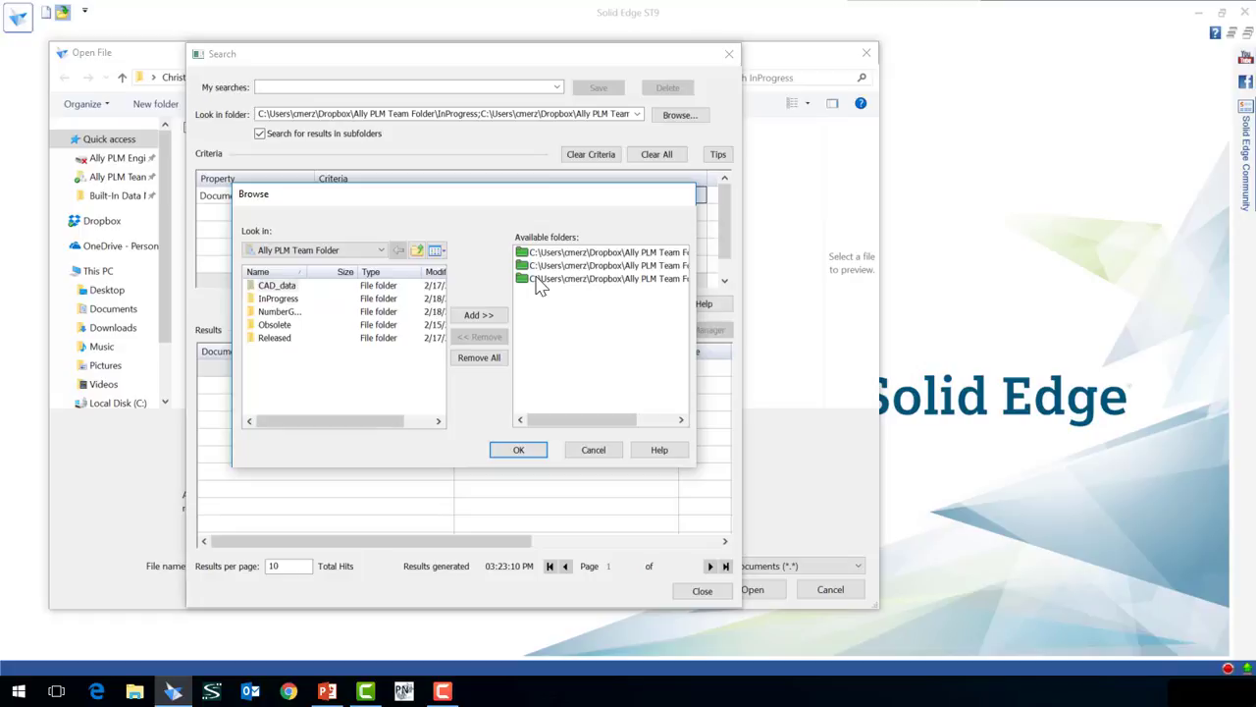
click(541, 454)
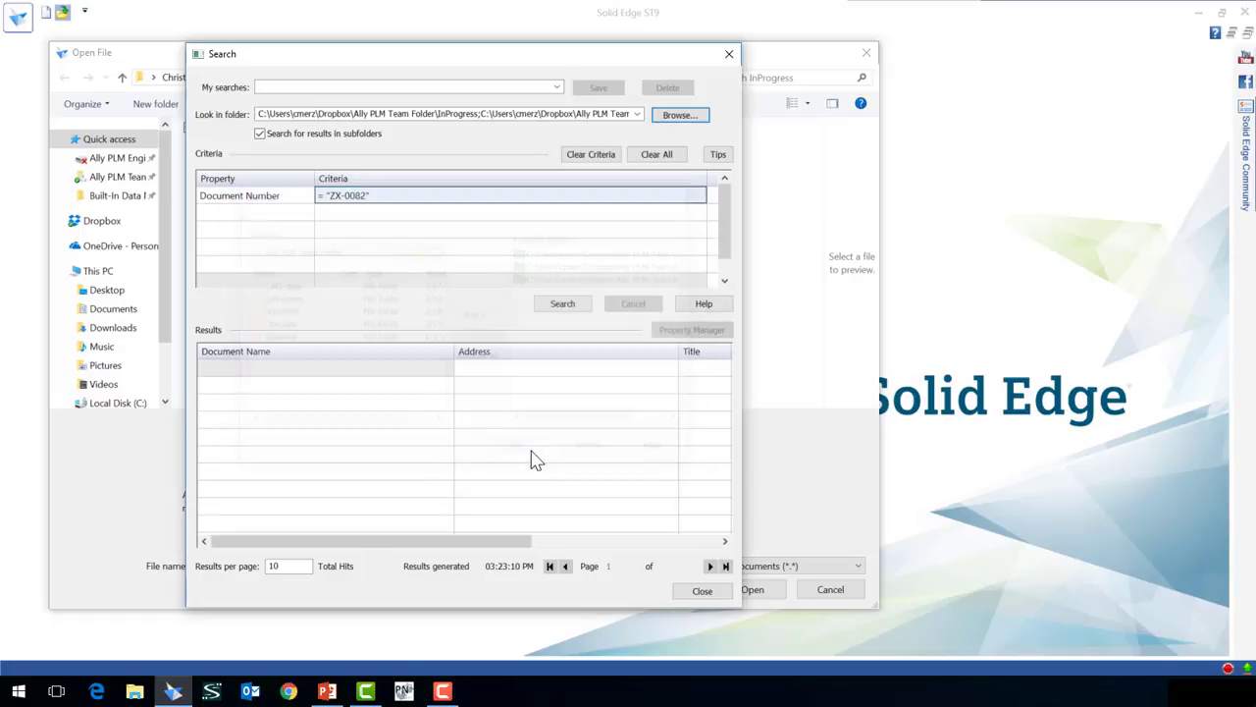
click(563, 304)
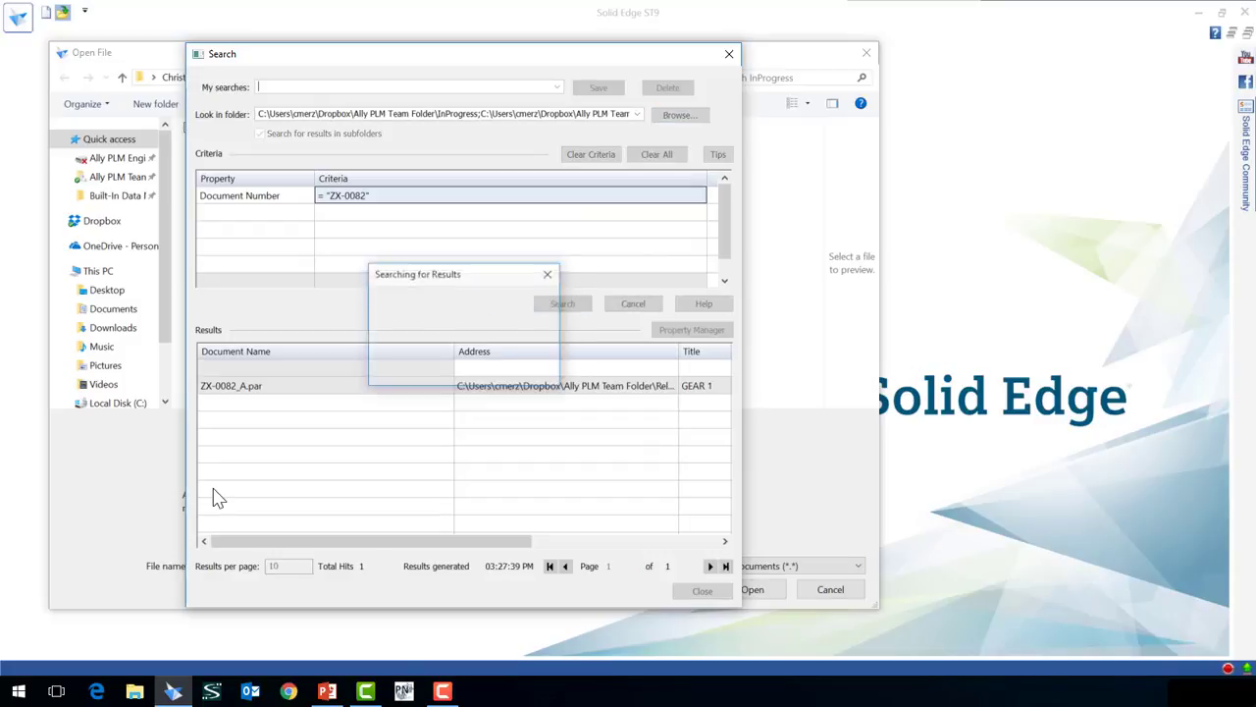
double_click(337, 386)
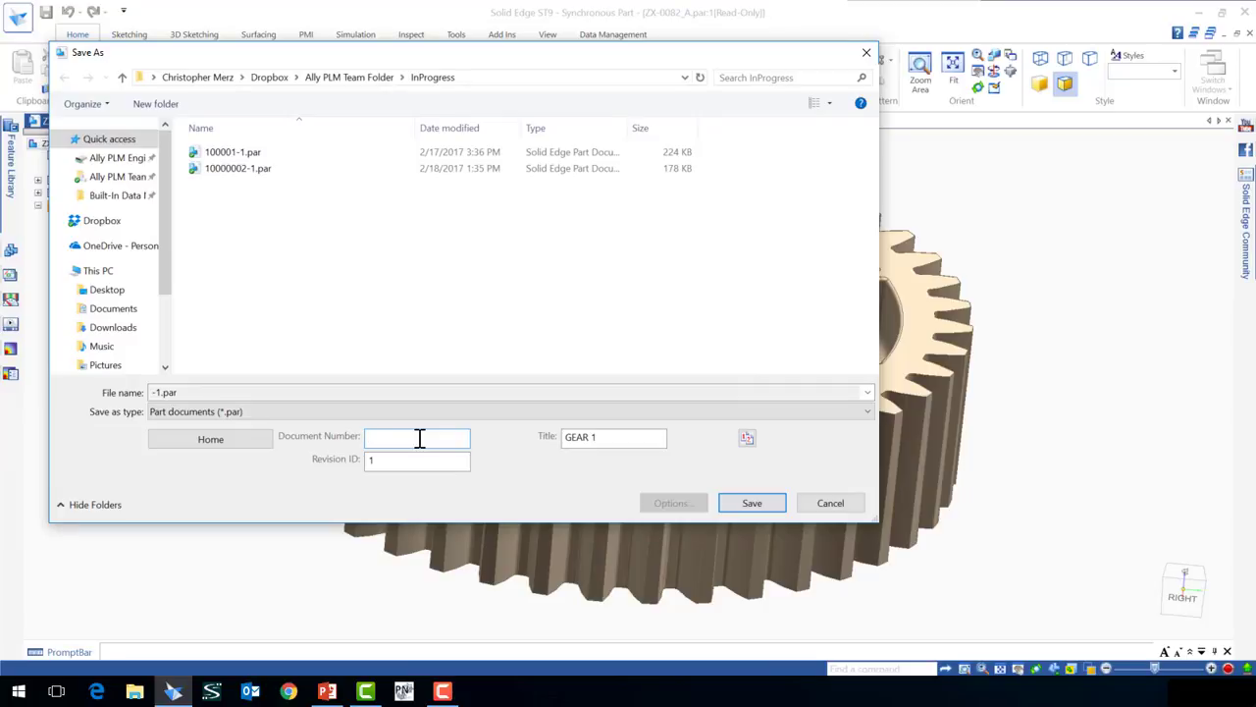
Cancel saving a copy of the gear and run a Where Used search on it with Ally PLM Team Folder added to the searched folders.
click(816, 504)
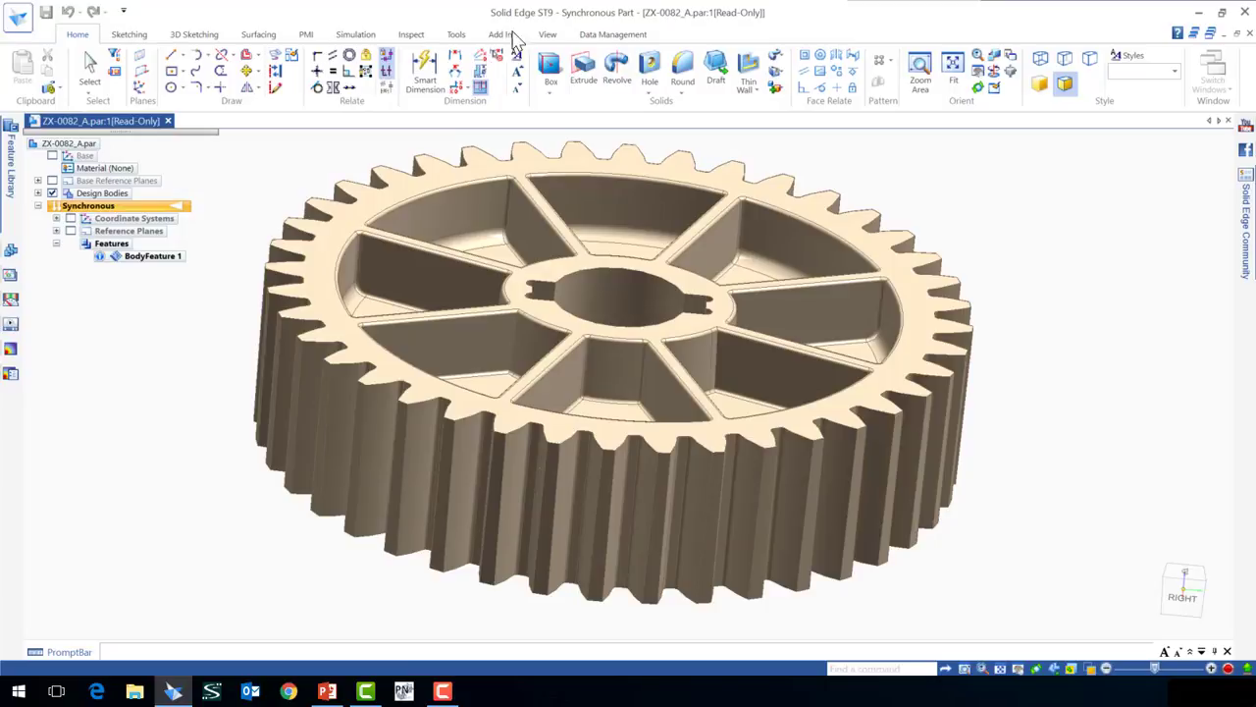
click(607, 37)
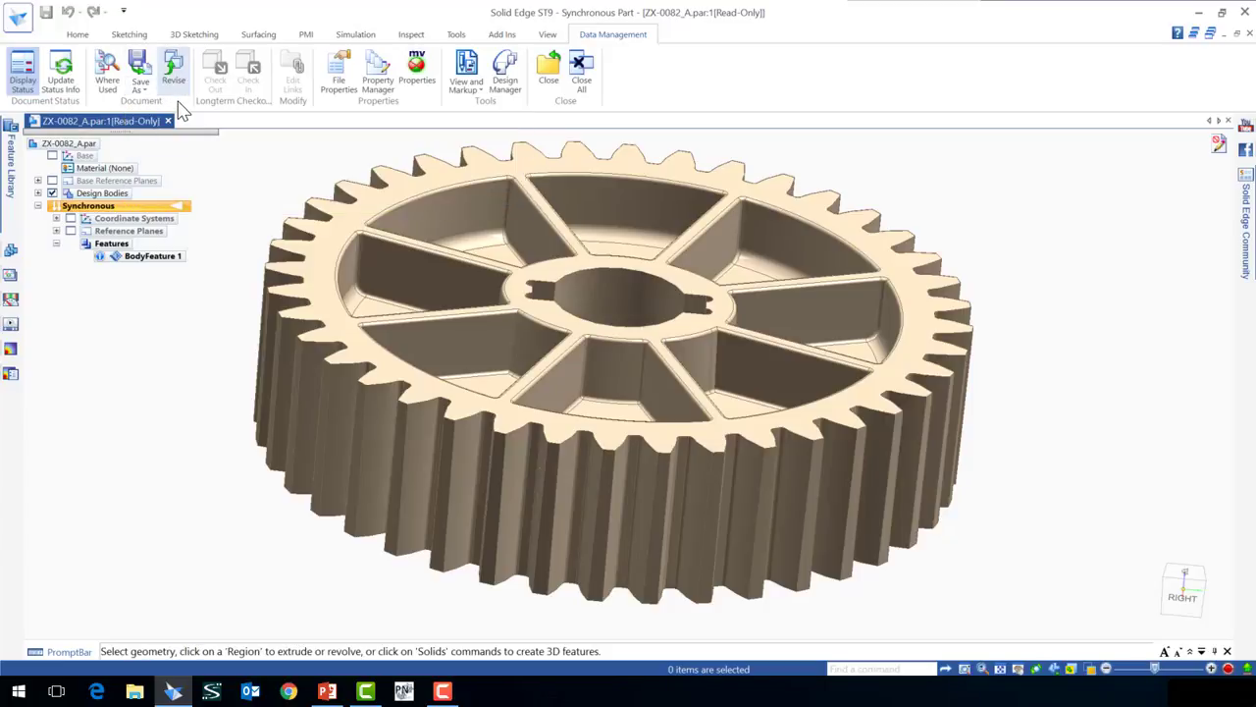
click(110, 90)
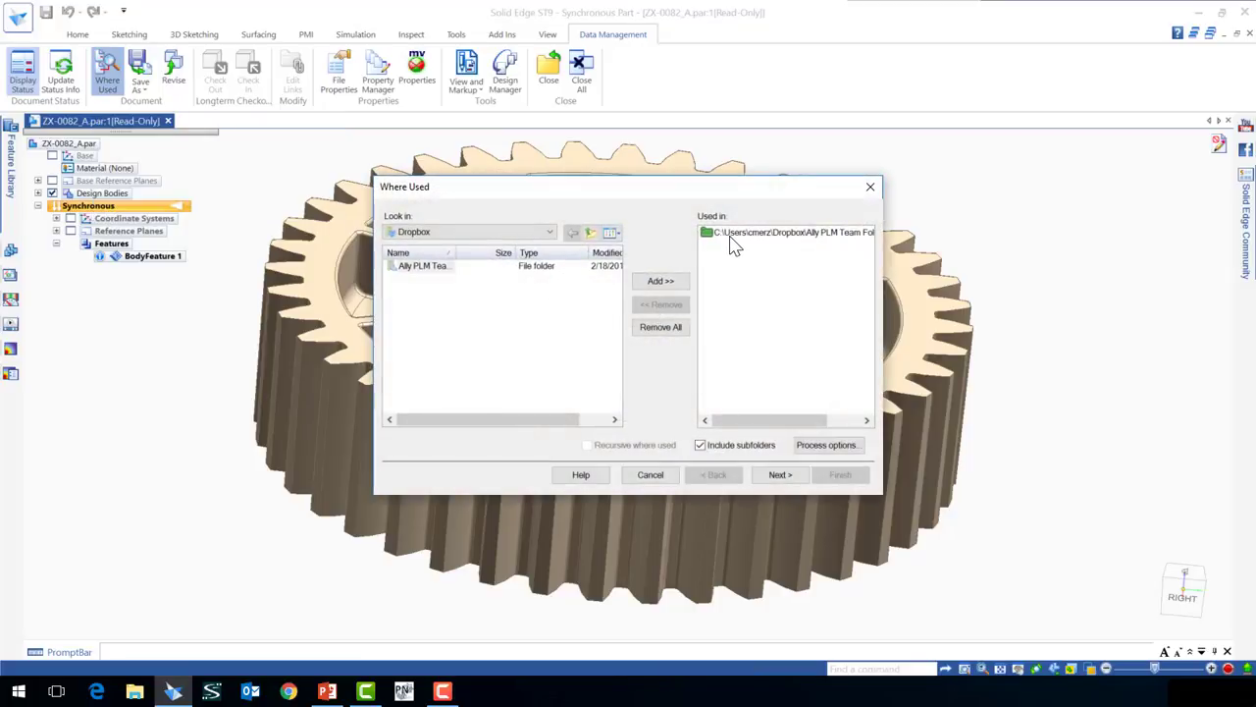
click(734, 246)
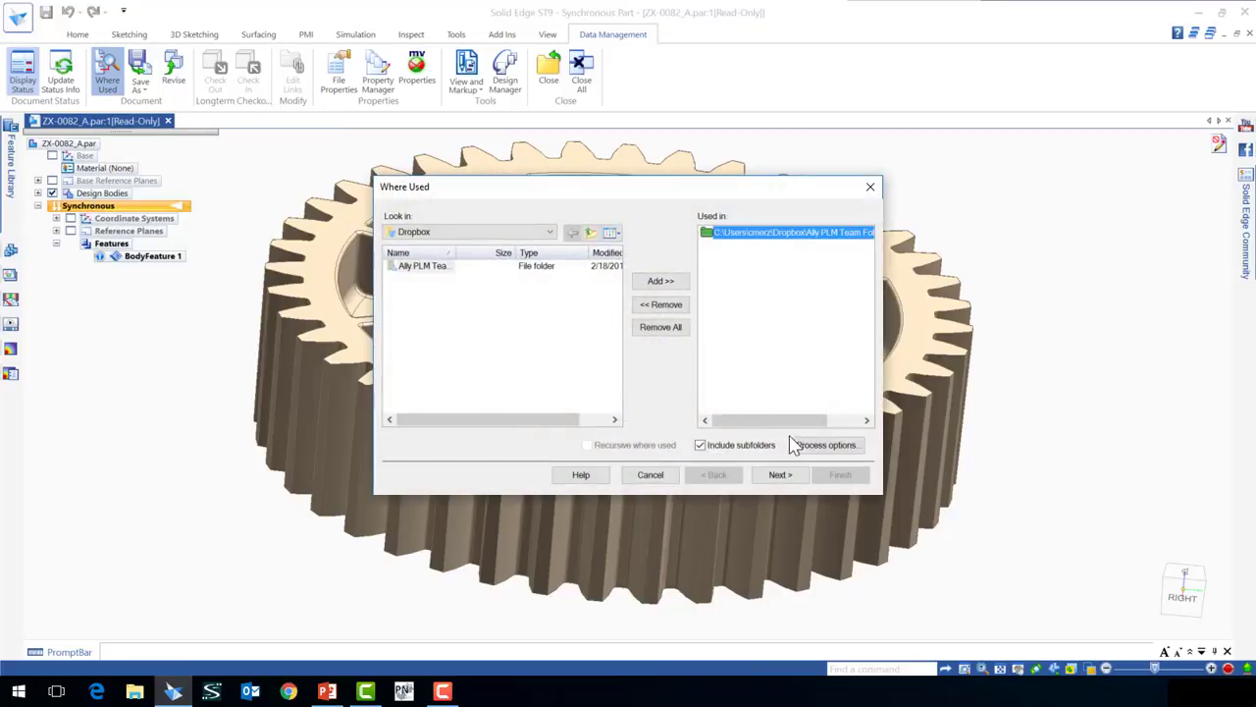
click(834, 420)
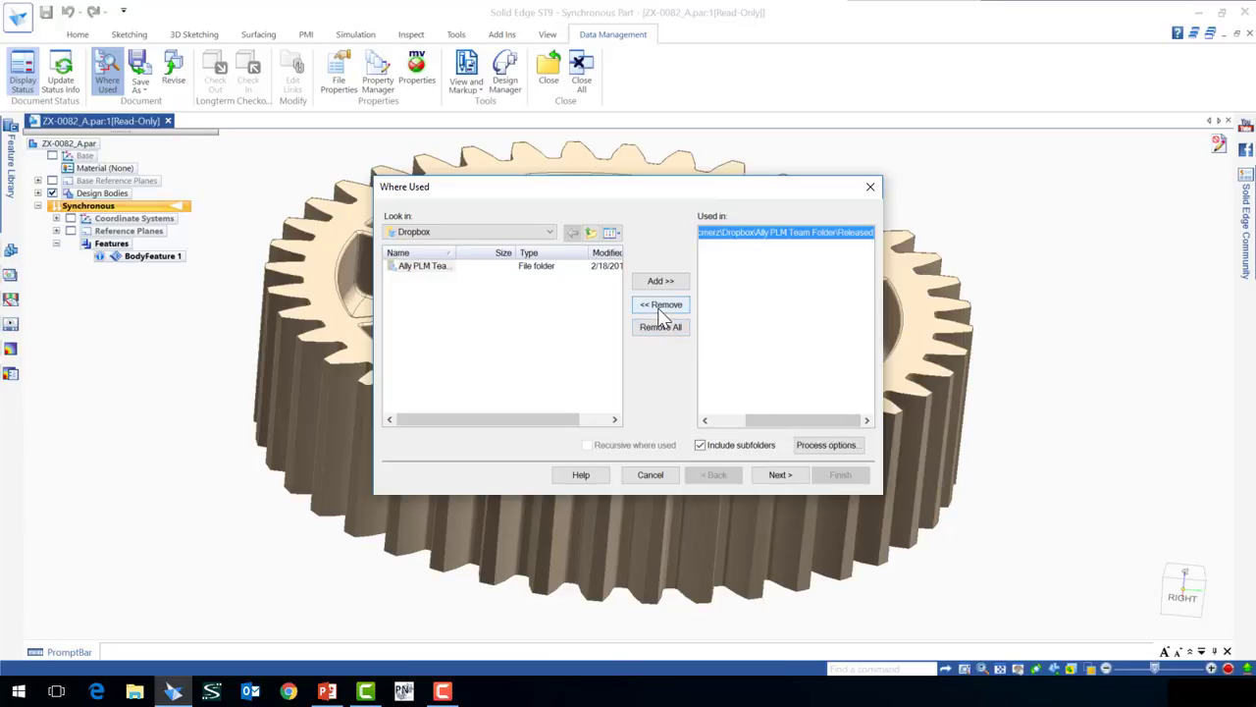
click(659, 283)
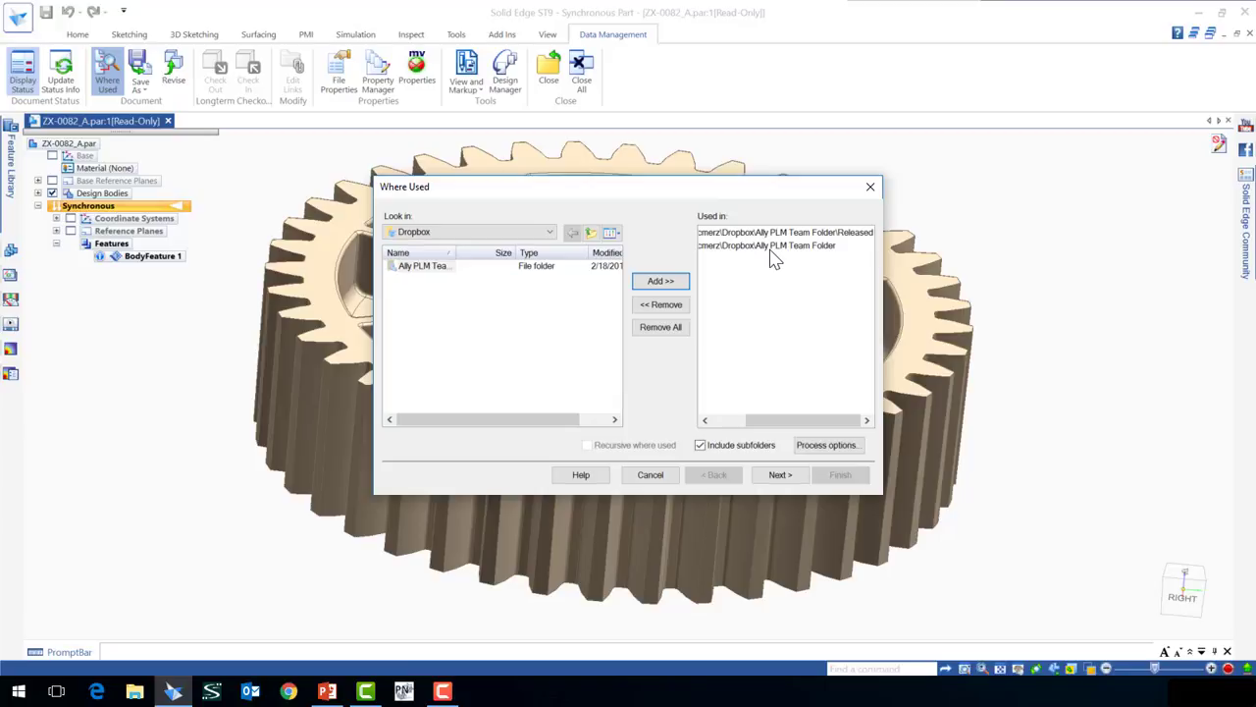
click(779, 474)
Expand ZX-0082_A.par in the Where Used results to inspect its parent assemblies, and close the results.
drag(1230, 237, 555, 226)
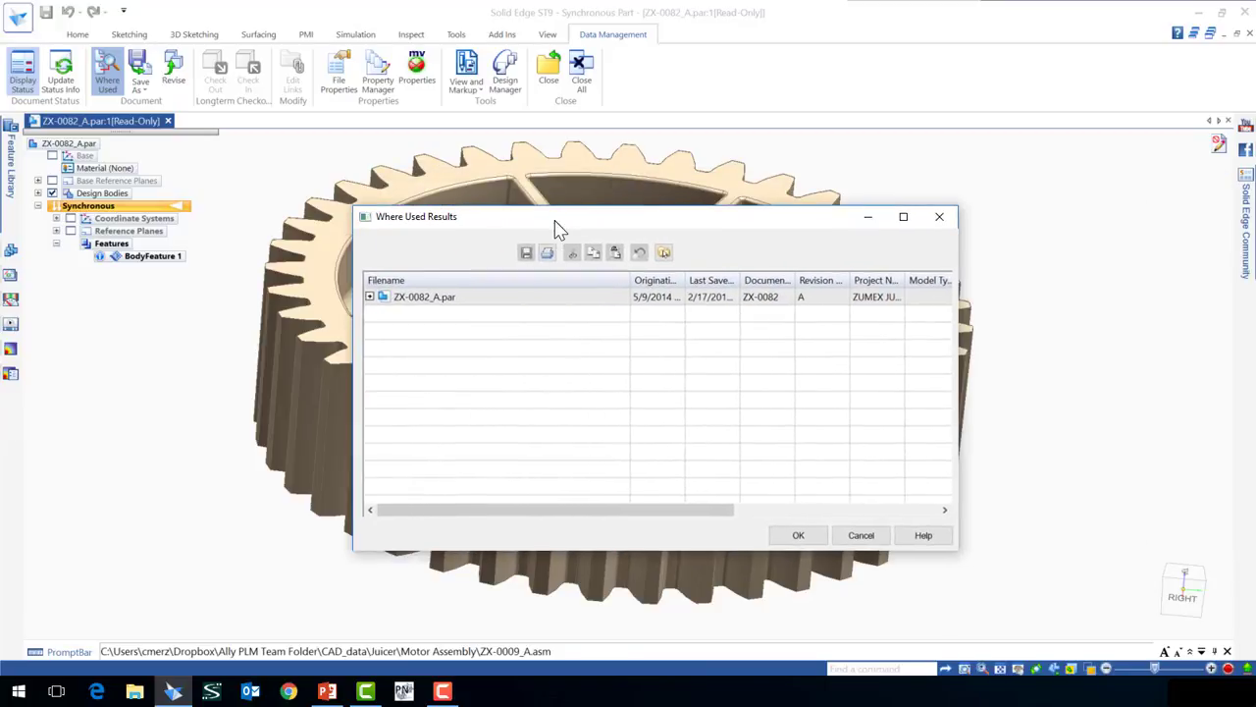
click(369, 297)
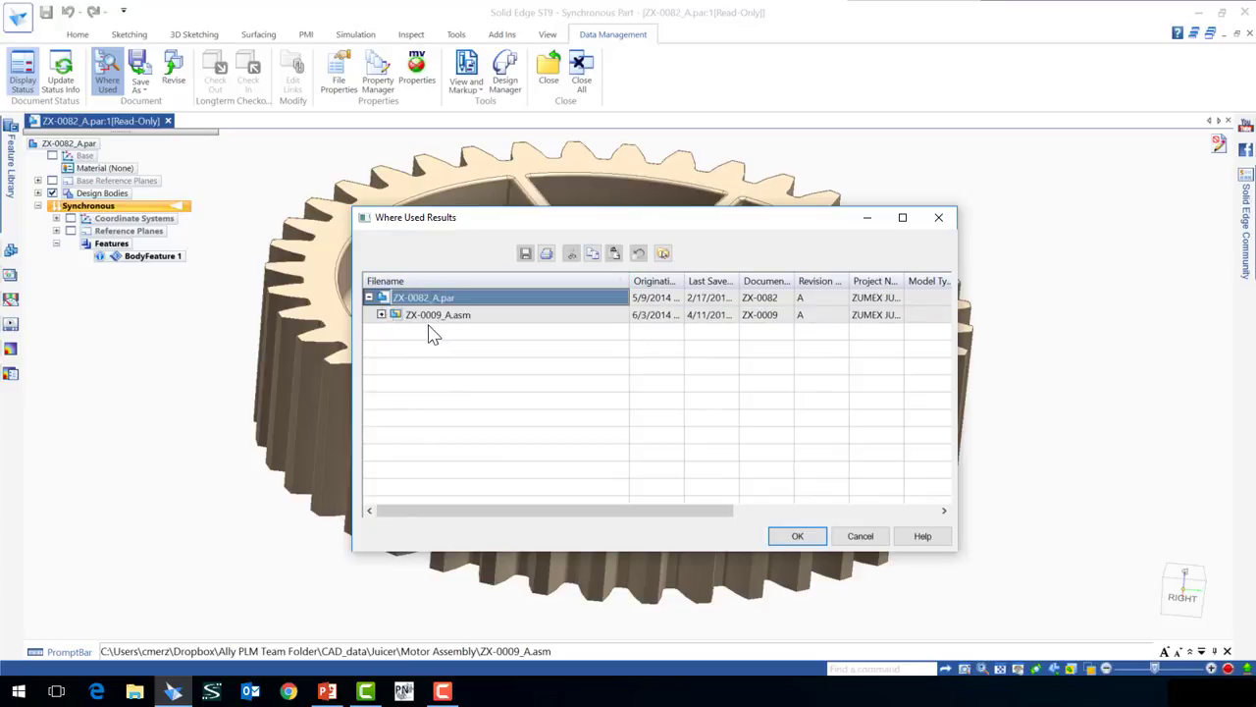
click(797, 538)
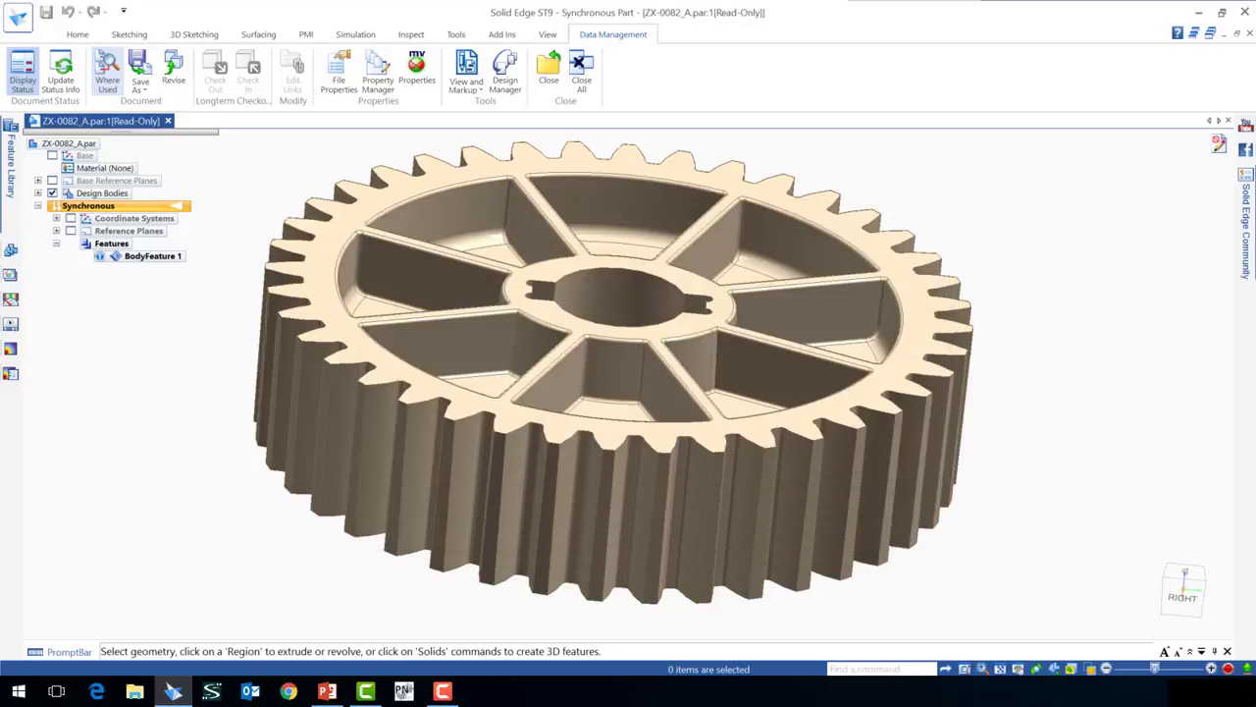
Revise the gear to revision B and save it as ZX-0082-B.par in the InProgress folder.
click(182, 91)
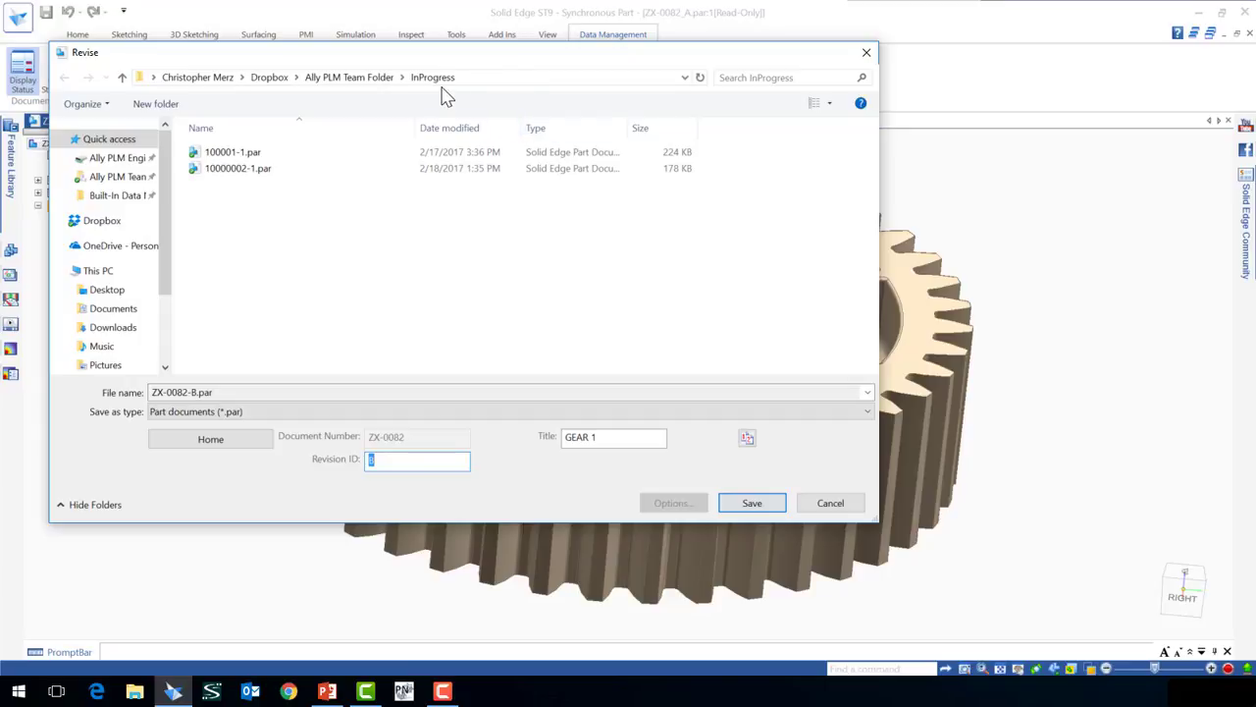
click(757, 511)
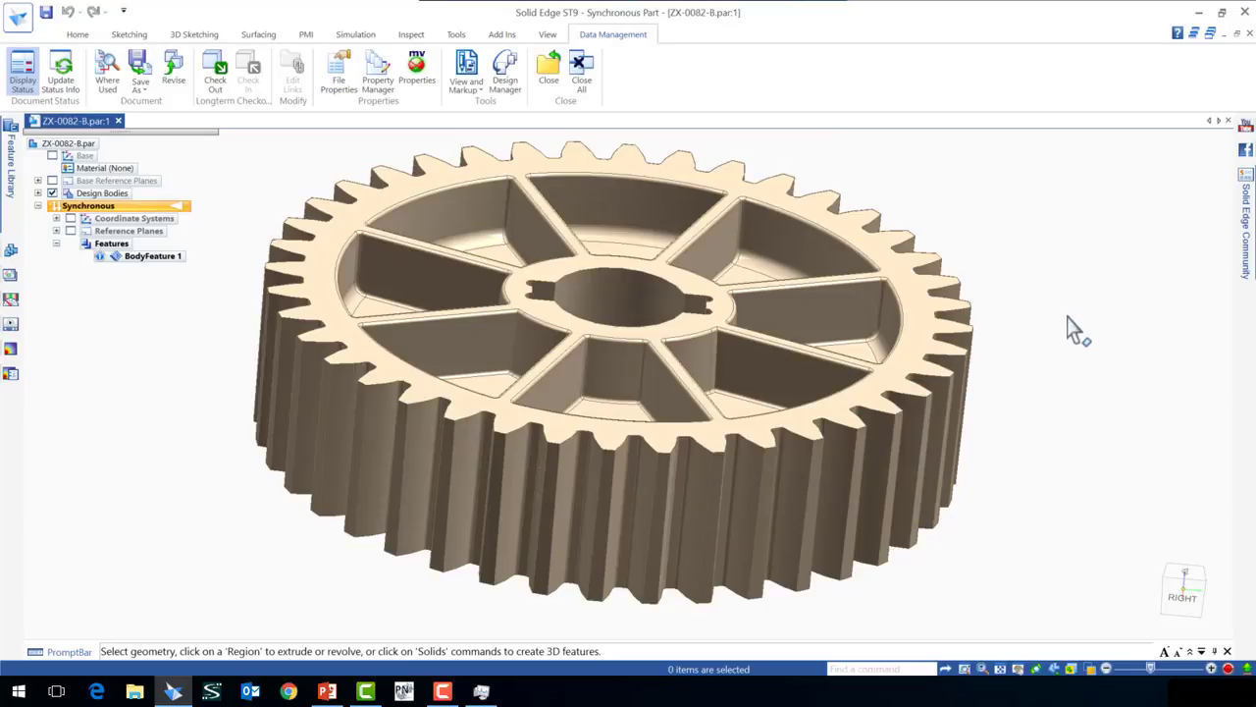
Check out the revised gear part, update its status information, and check it back in.
click(210, 75)
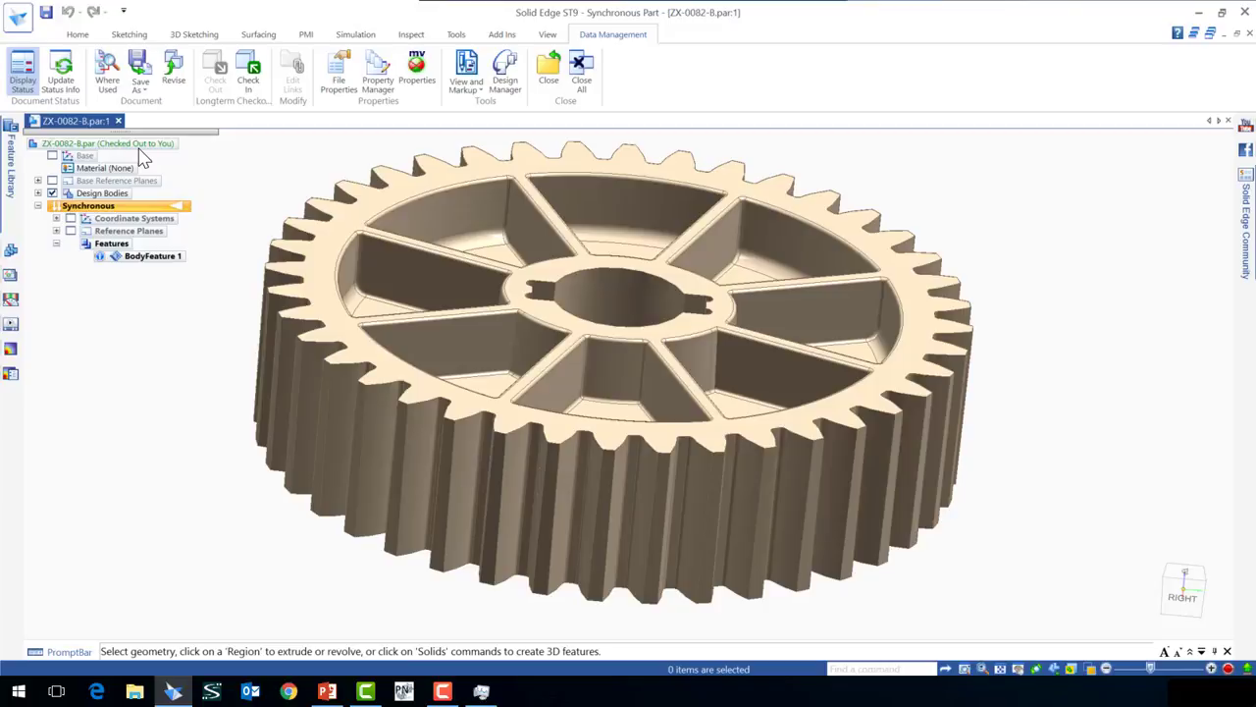
click(63, 86)
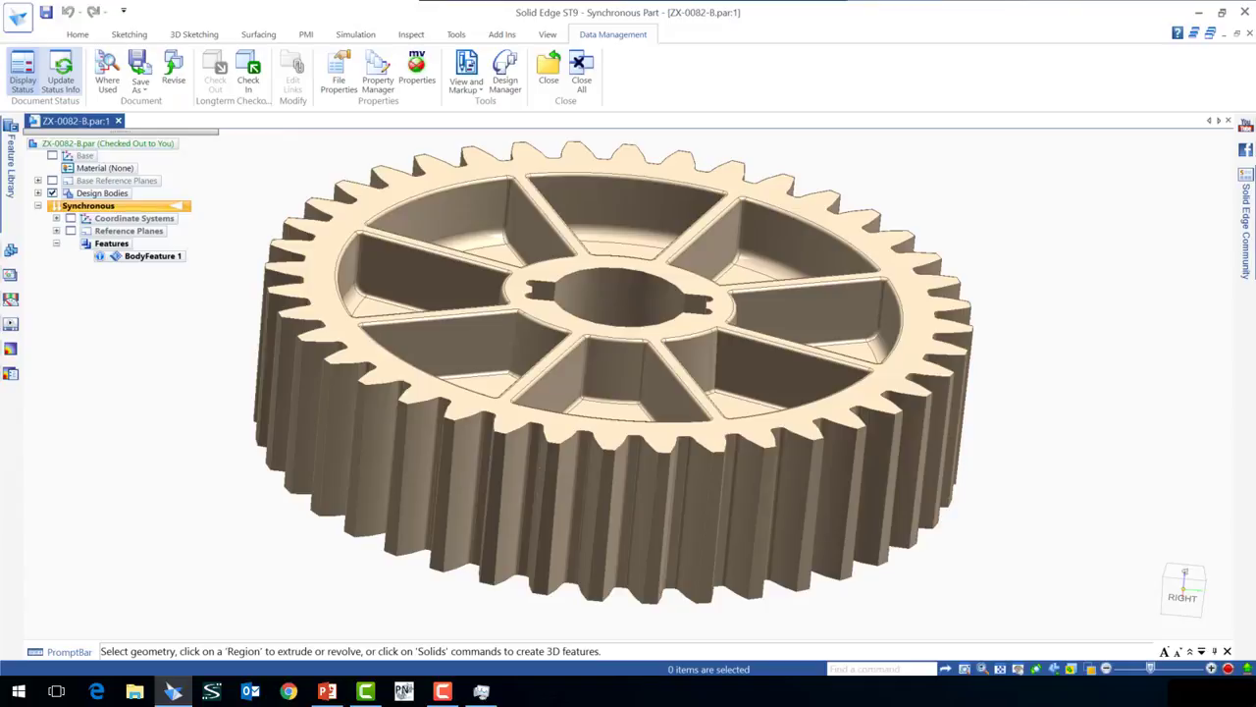
click(247, 83)
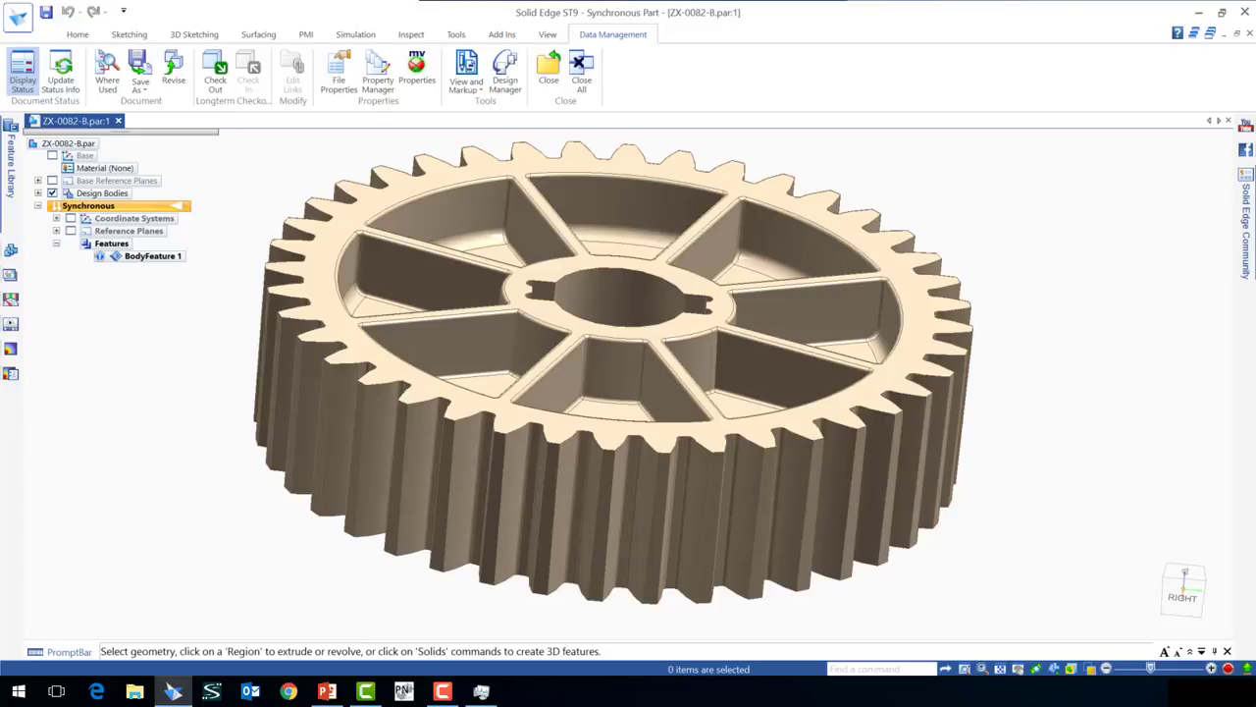
Review the Summary, Project and Status properties of ZX-0082-B.par, cancel without changes, and open the part in Property Manager.
click(338, 73)
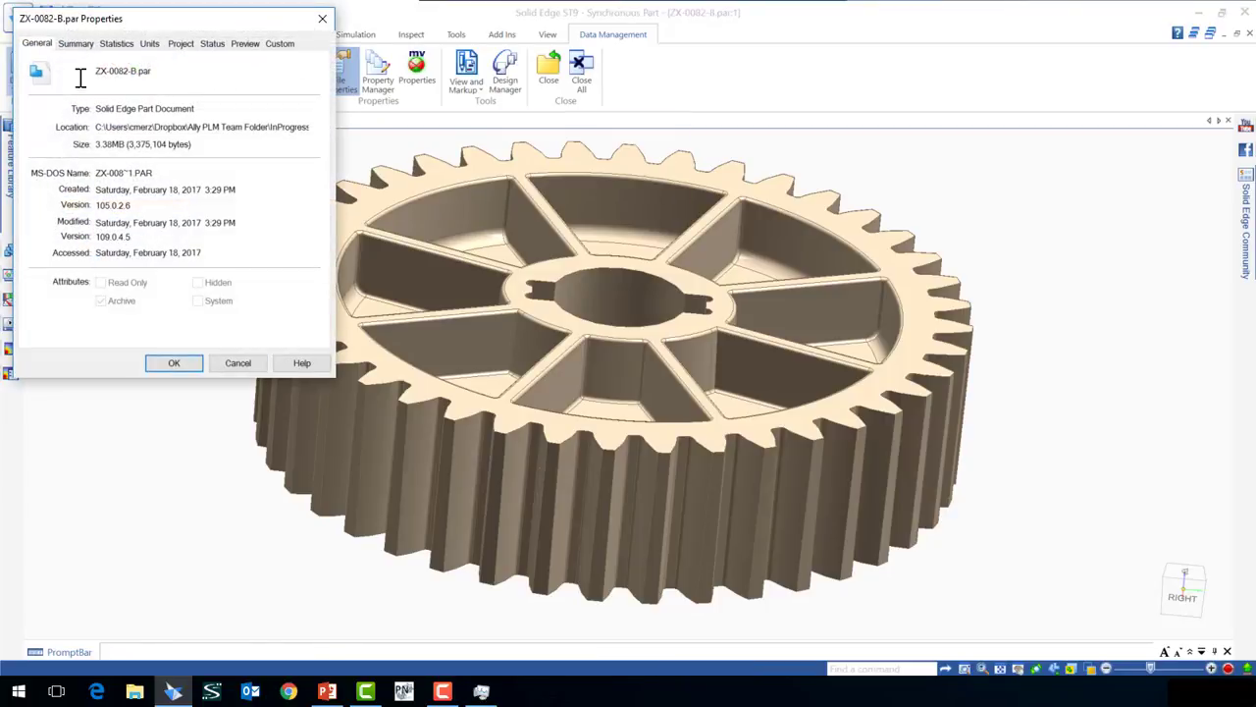
click(76, 44)
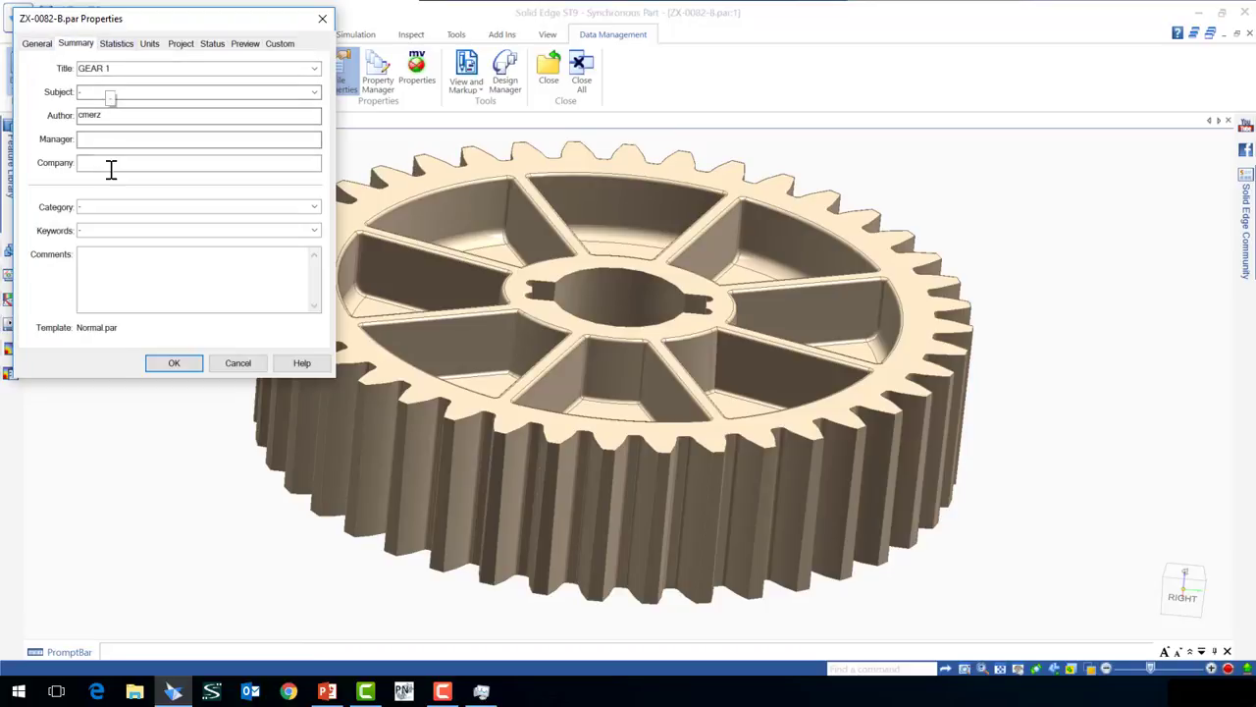
click(180, 45)
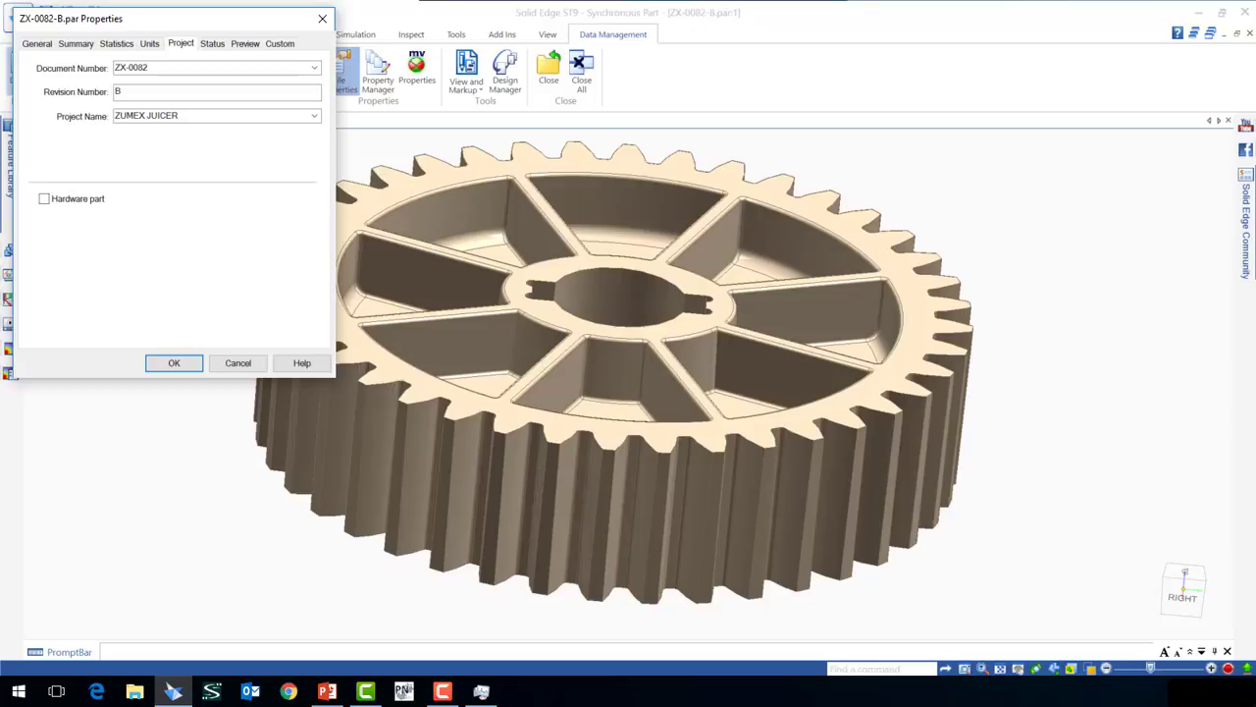
click(212, 44)
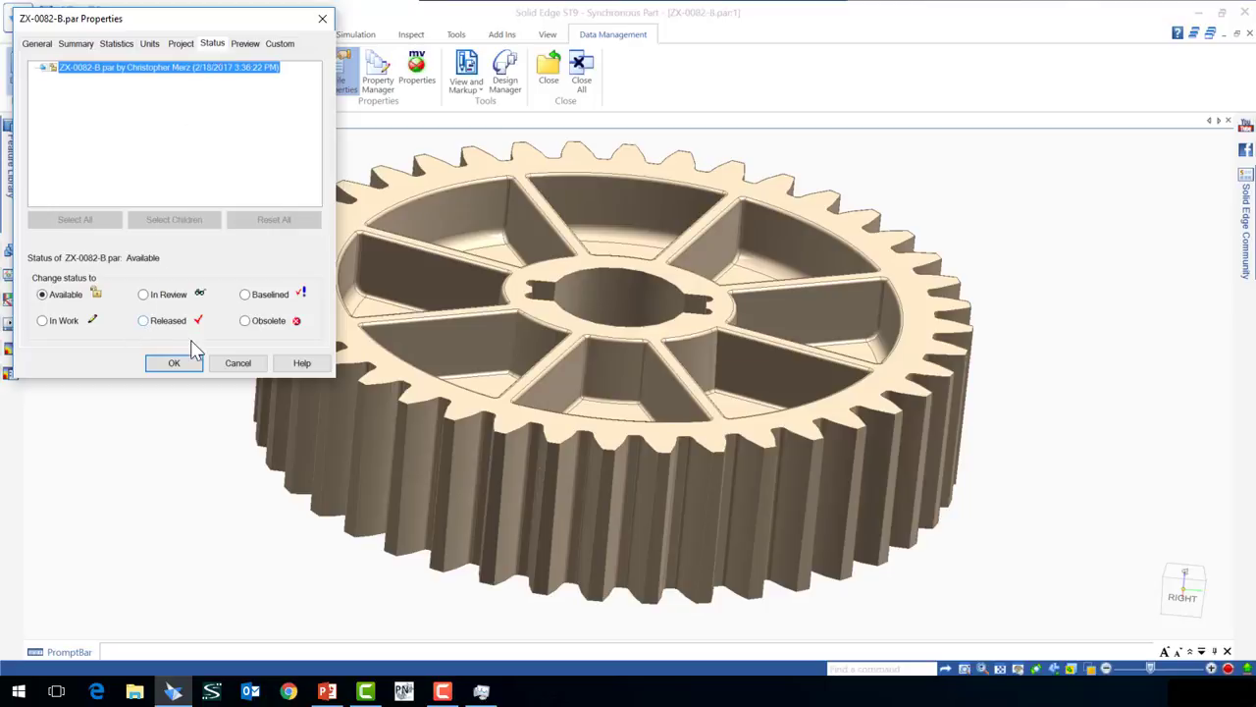
click(234, 365)
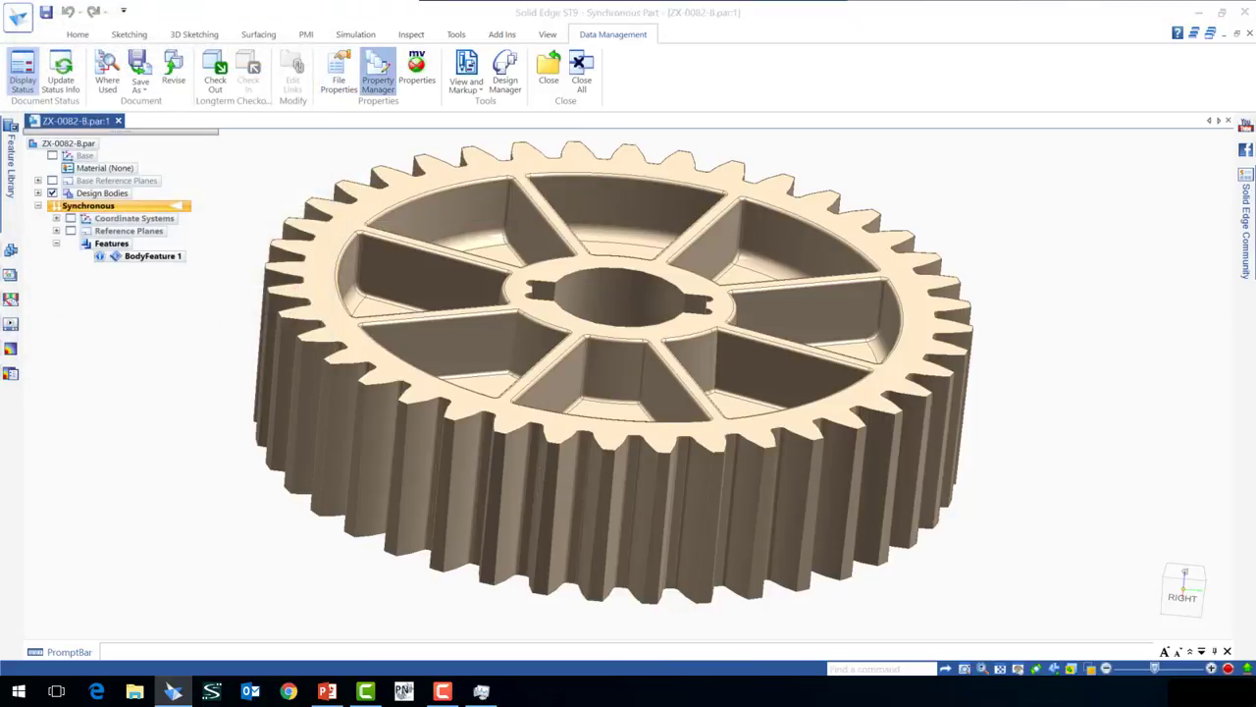
click(378, 74)
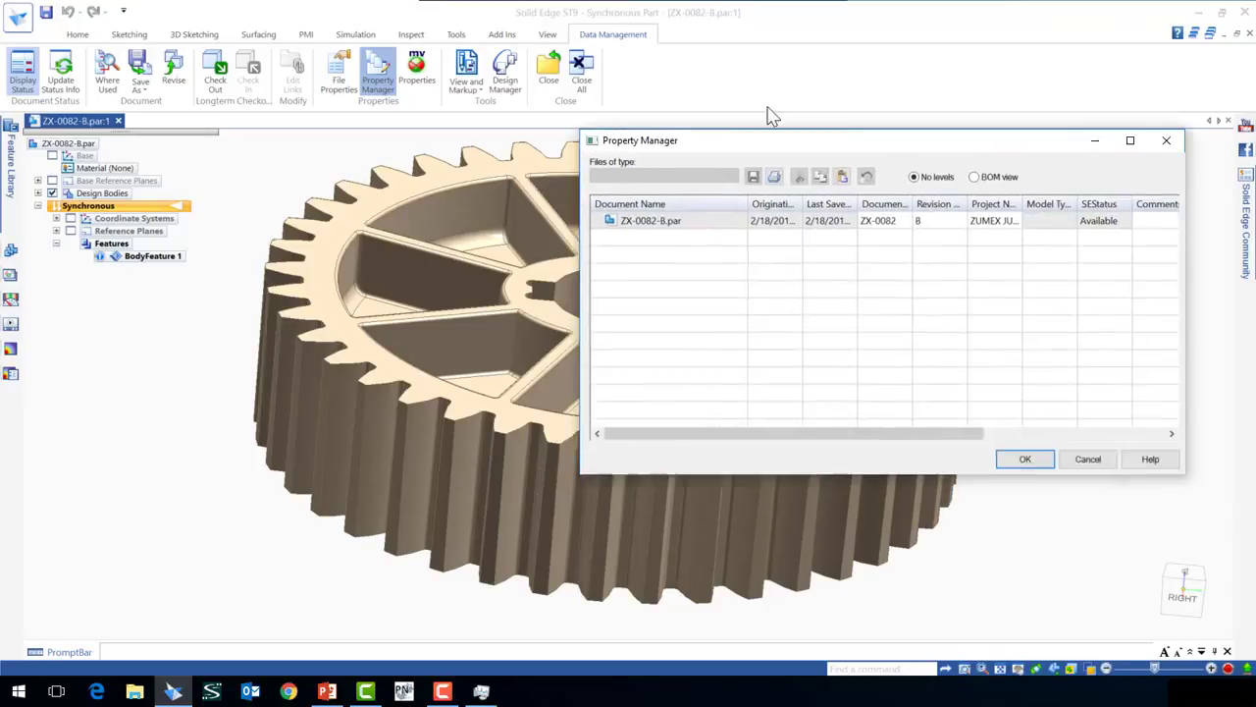
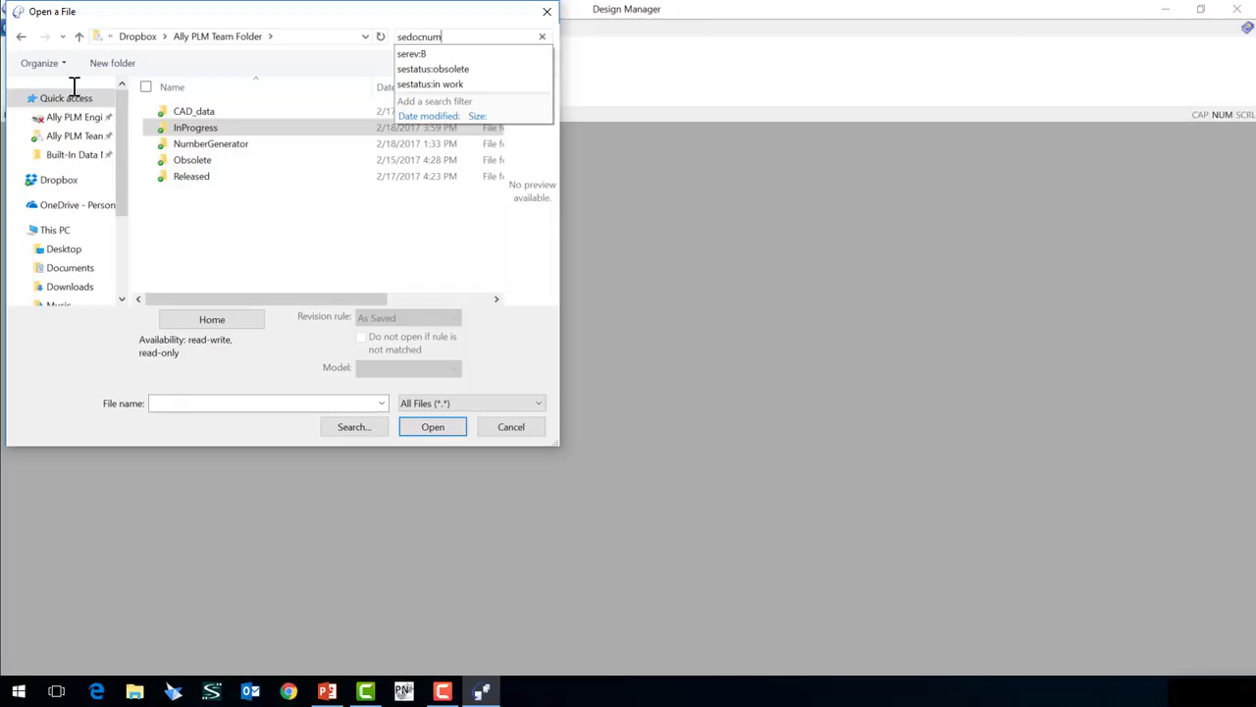
Search Ally PLM Team Folder for sedocnum:MMF-00001 and open MMF-00001-001_A.asm in Design Manager.
text(:)
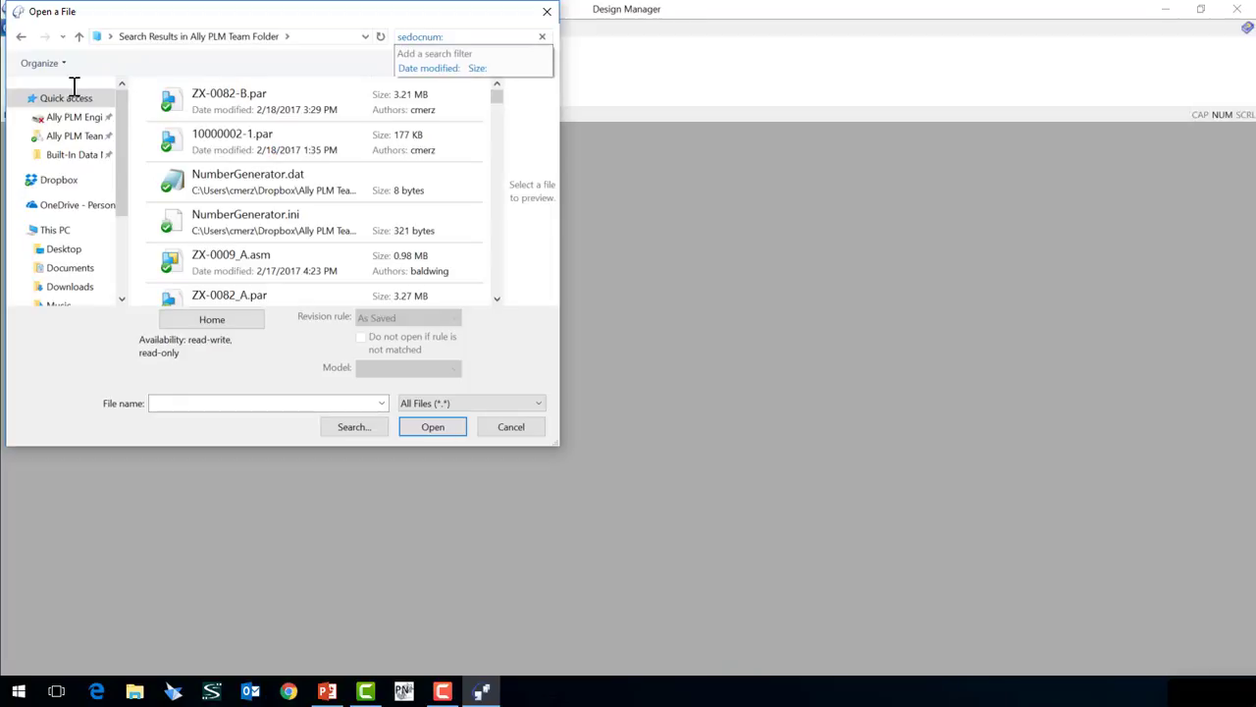
text(MMF)
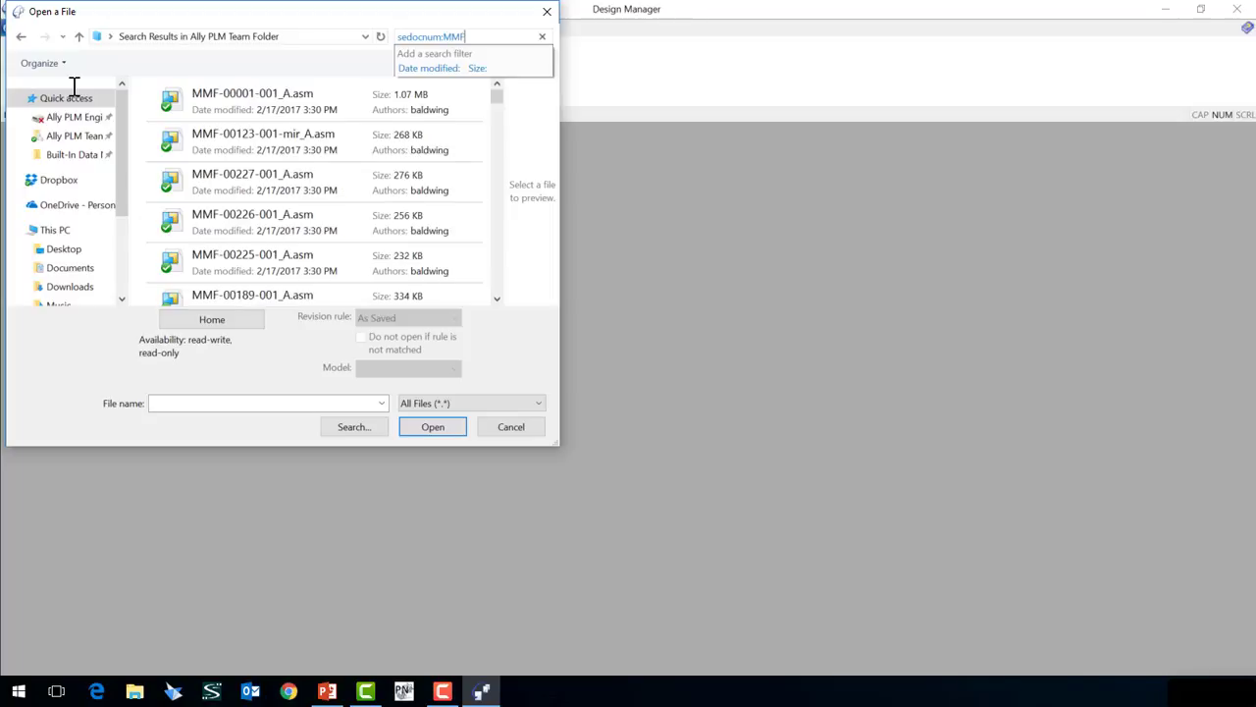
text(-00001)
click(284, 101)
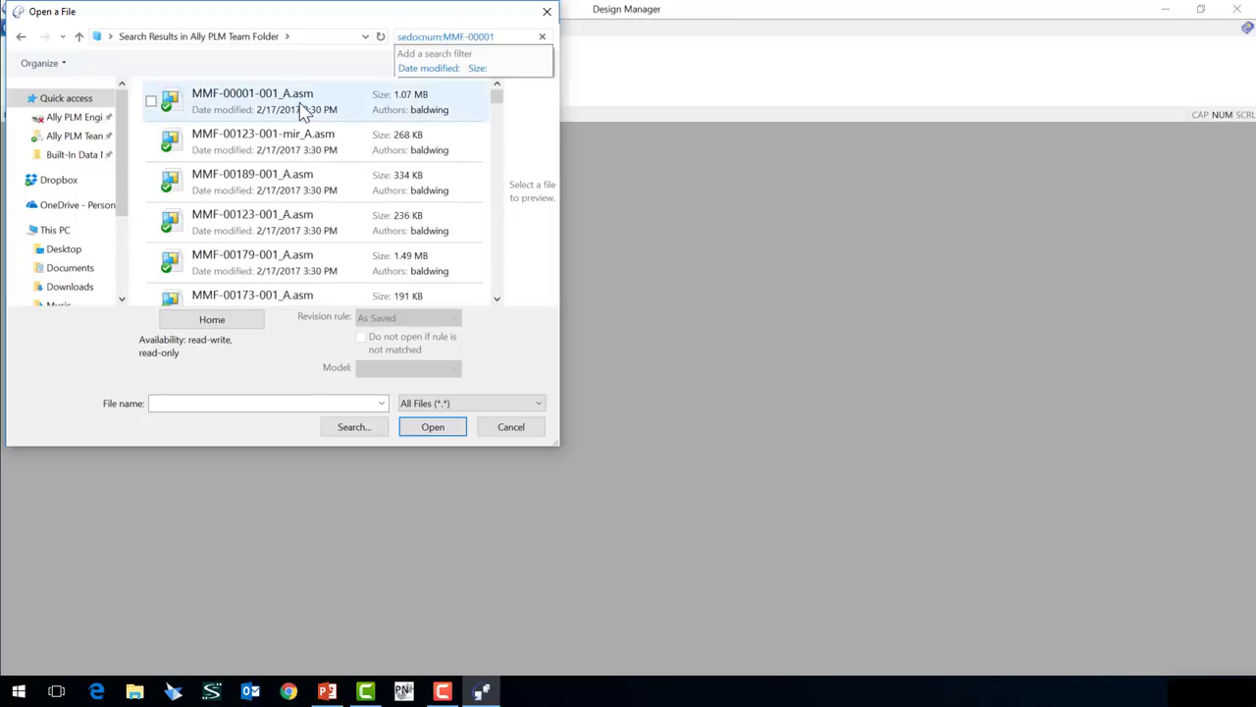
click(440, 452)
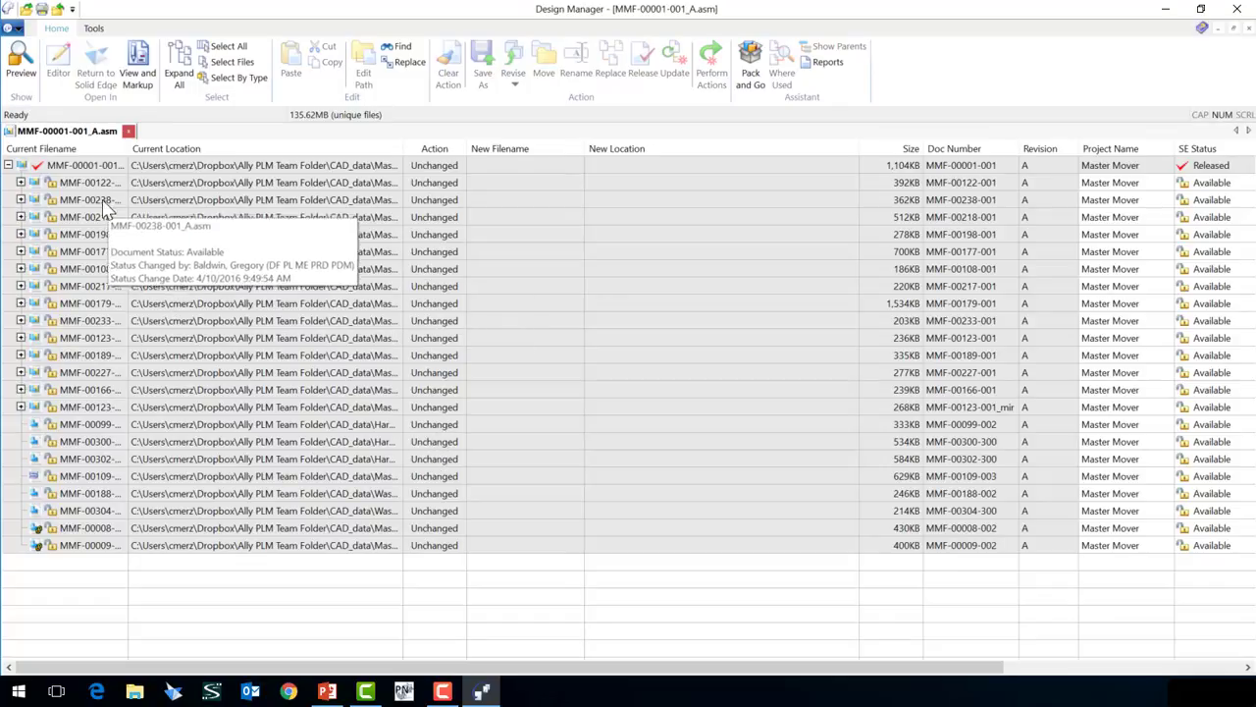
Preview the top-level assembly MMF-00001-001_A.asm, look through its property list, and close the preview.
click(59, 165)
click(21, 63)
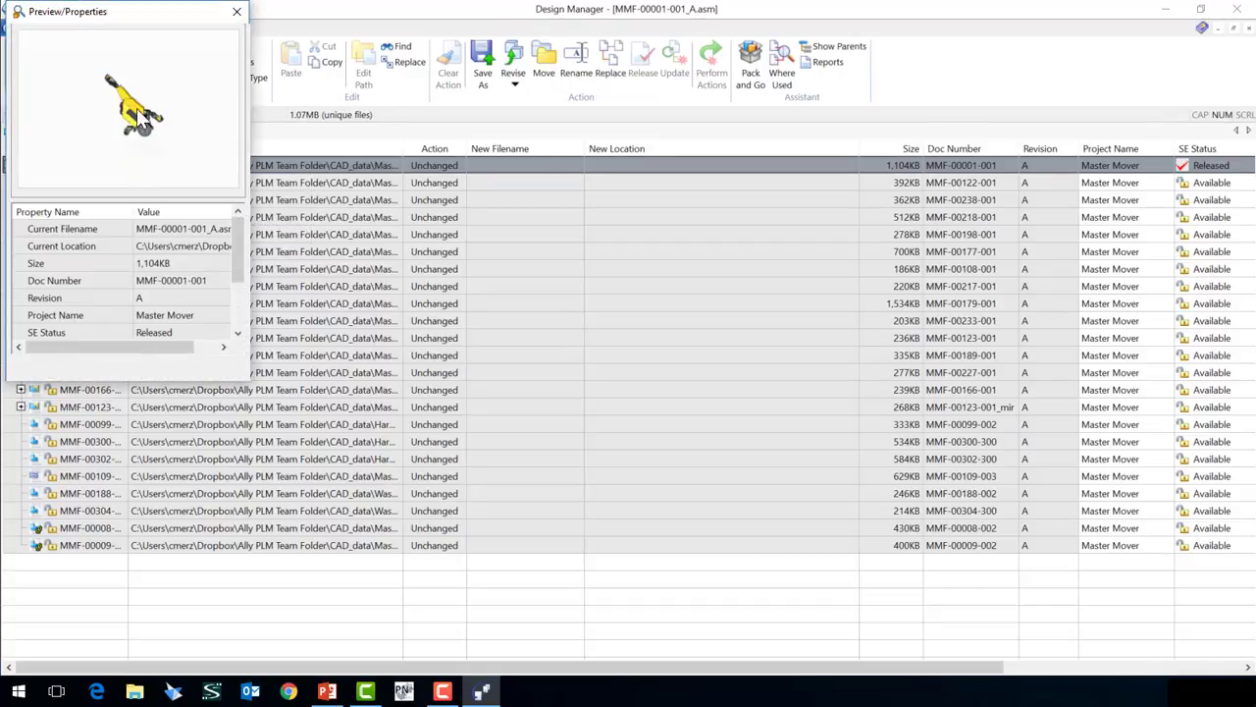
scroll(239, 300, down, 2)
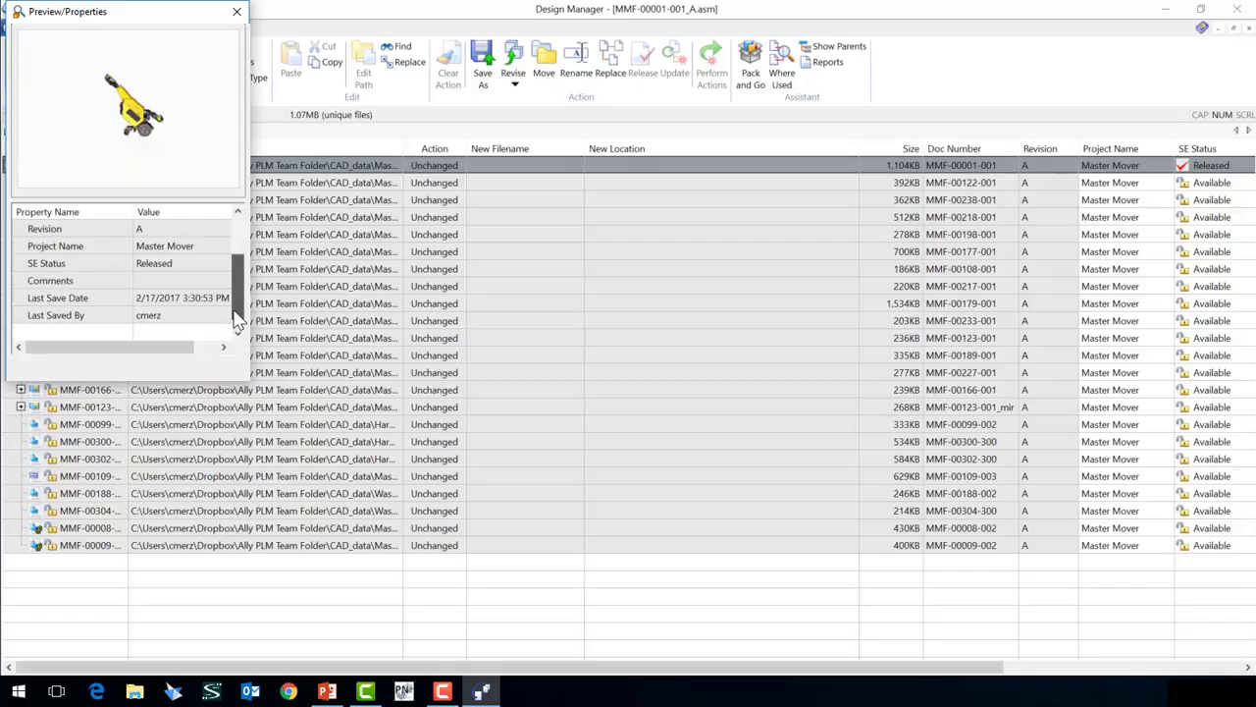
click(236, 11)
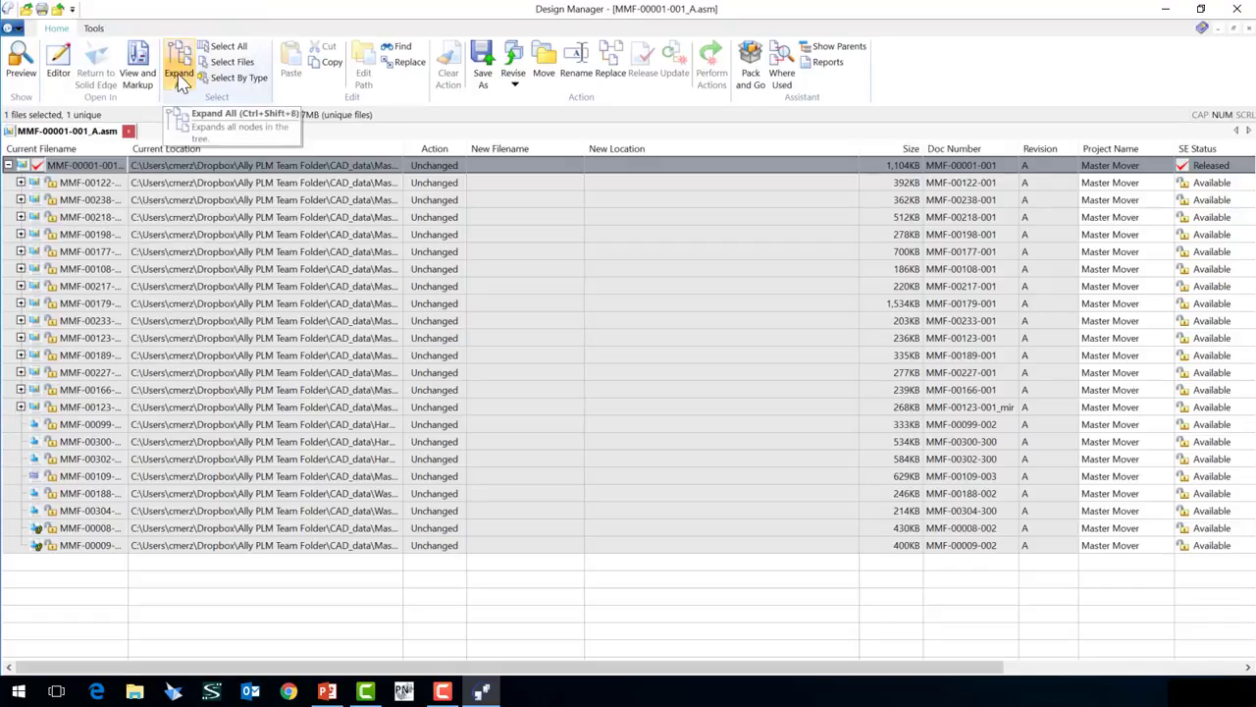
Expand all levels of the assembly structure to inspect it, and collapse it back to the first level.
click(179, 71)
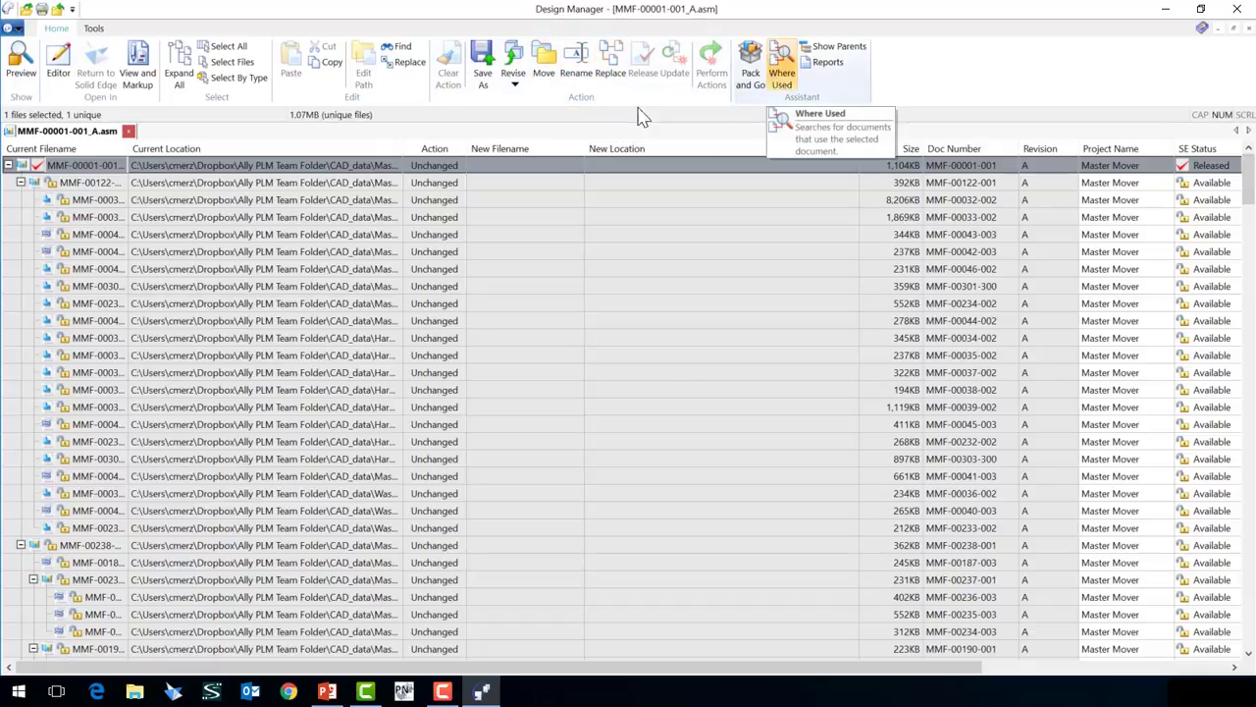
click(8, 164)
click(7, 165)
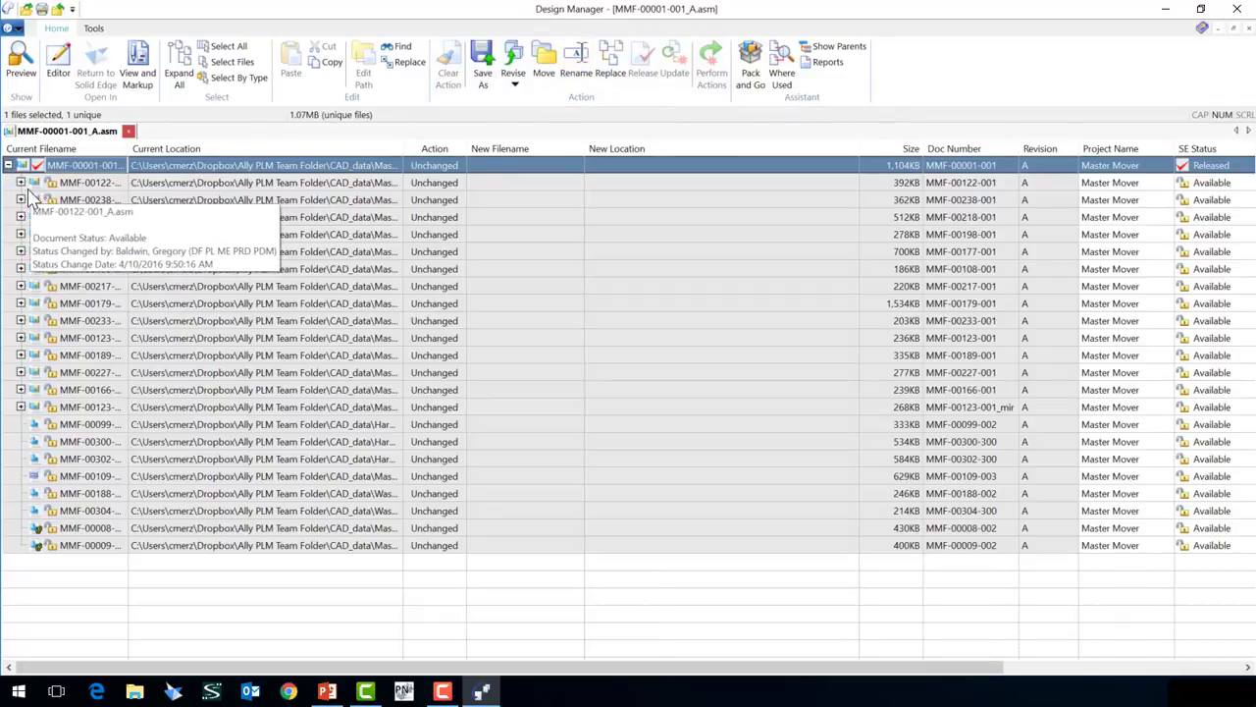
Run a Where Used search on part MMF-00033-002 in the MMF-00122-001 subassembly, searching Ally PLM Team Folder with subfolders, and collapse the subassembly.
click(21, 183)
click(98, 217)
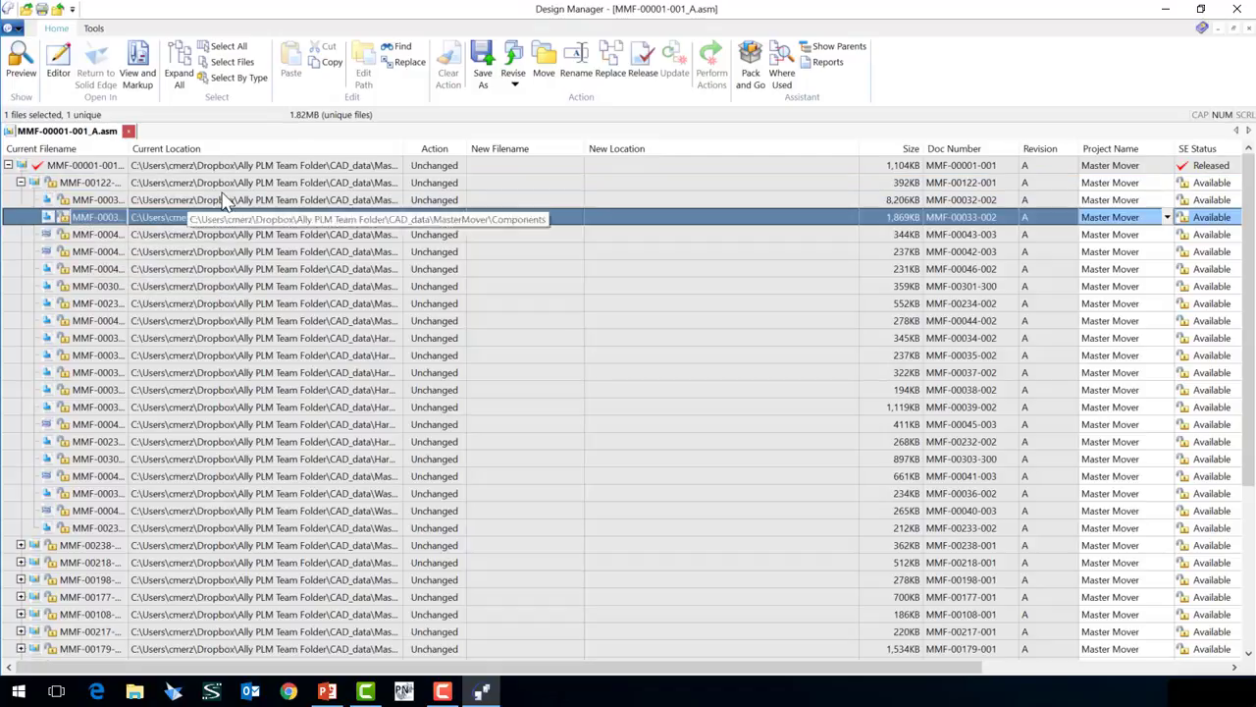
click(778, 68)
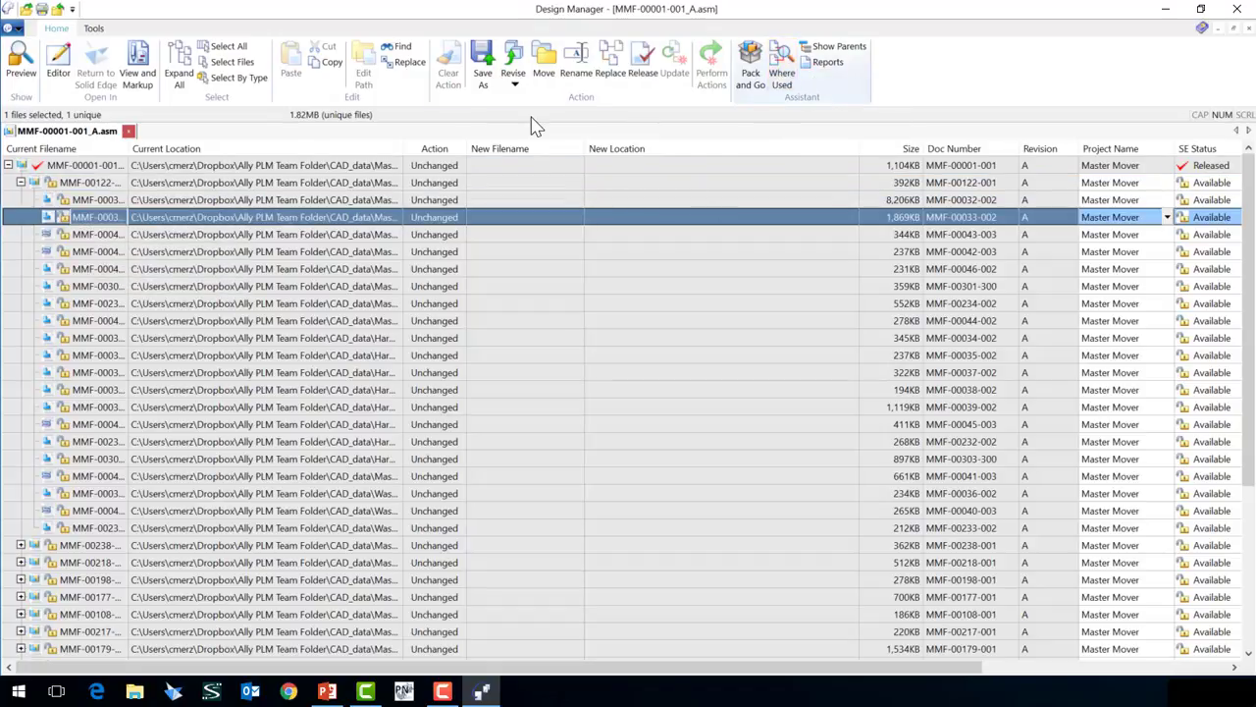
click(743, 241)
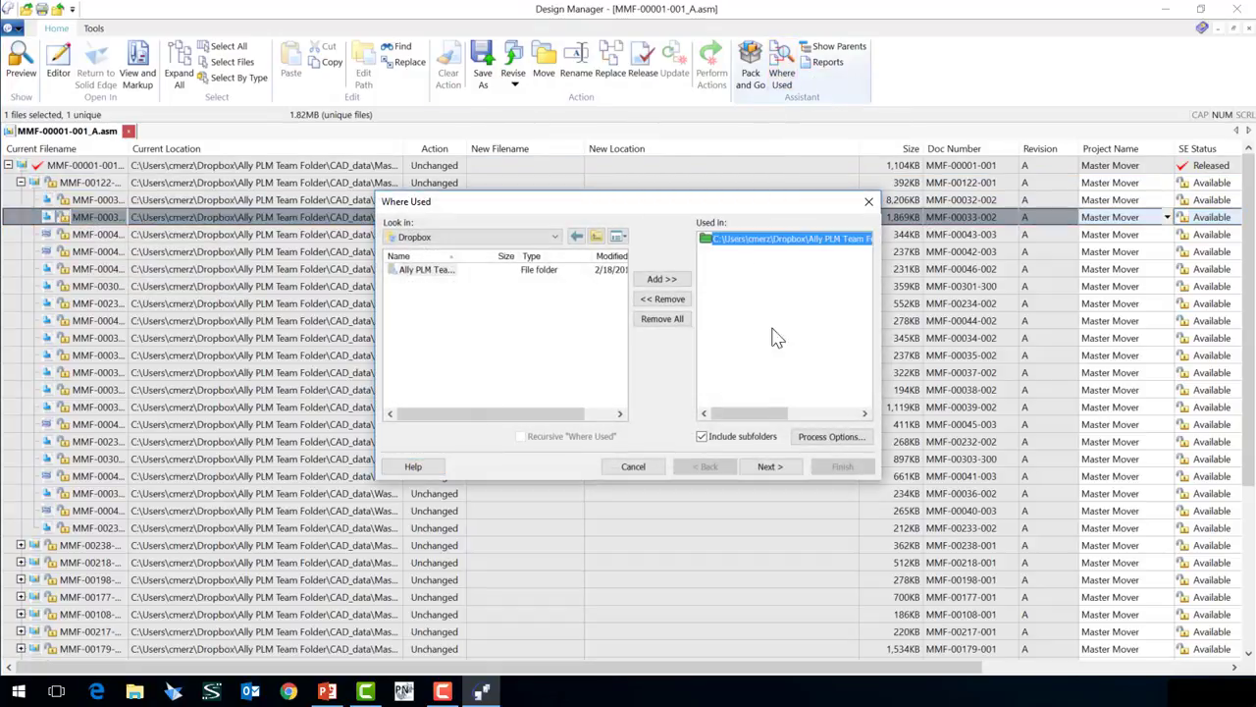
drag(783, 413, 700, 413)
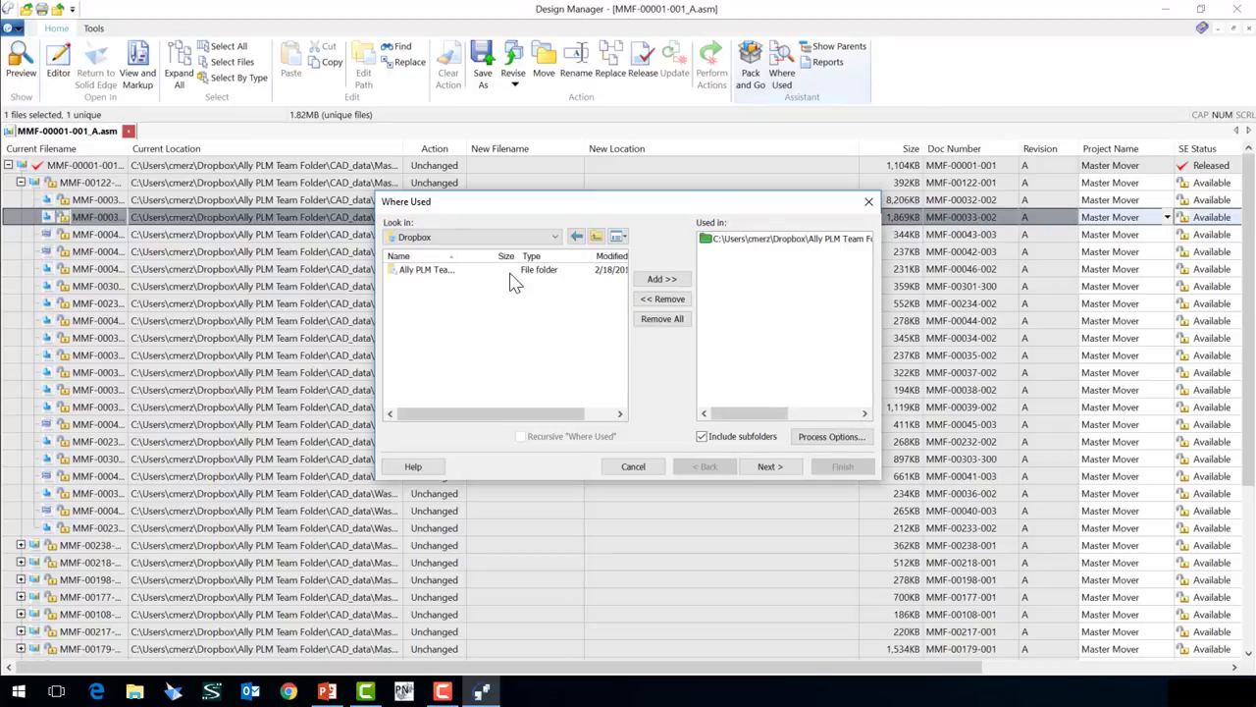
click(422, 273)
click(653, 280)
click(769, 467)
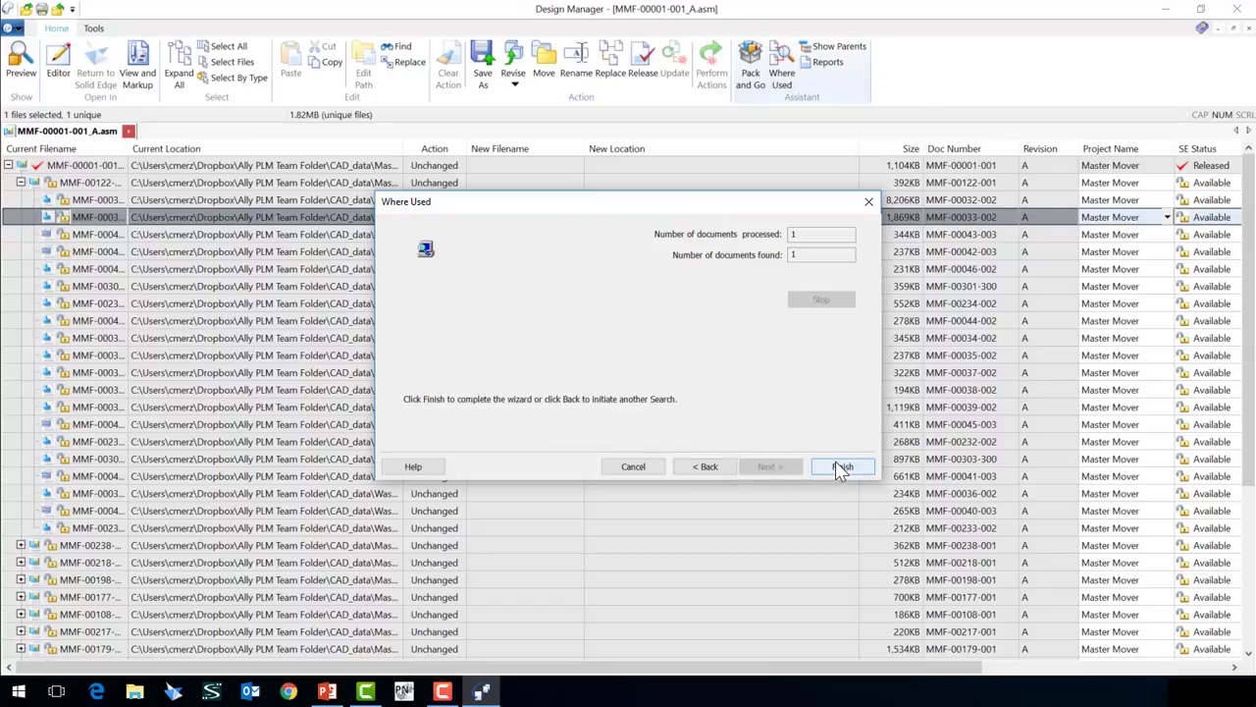
click(860, 468)
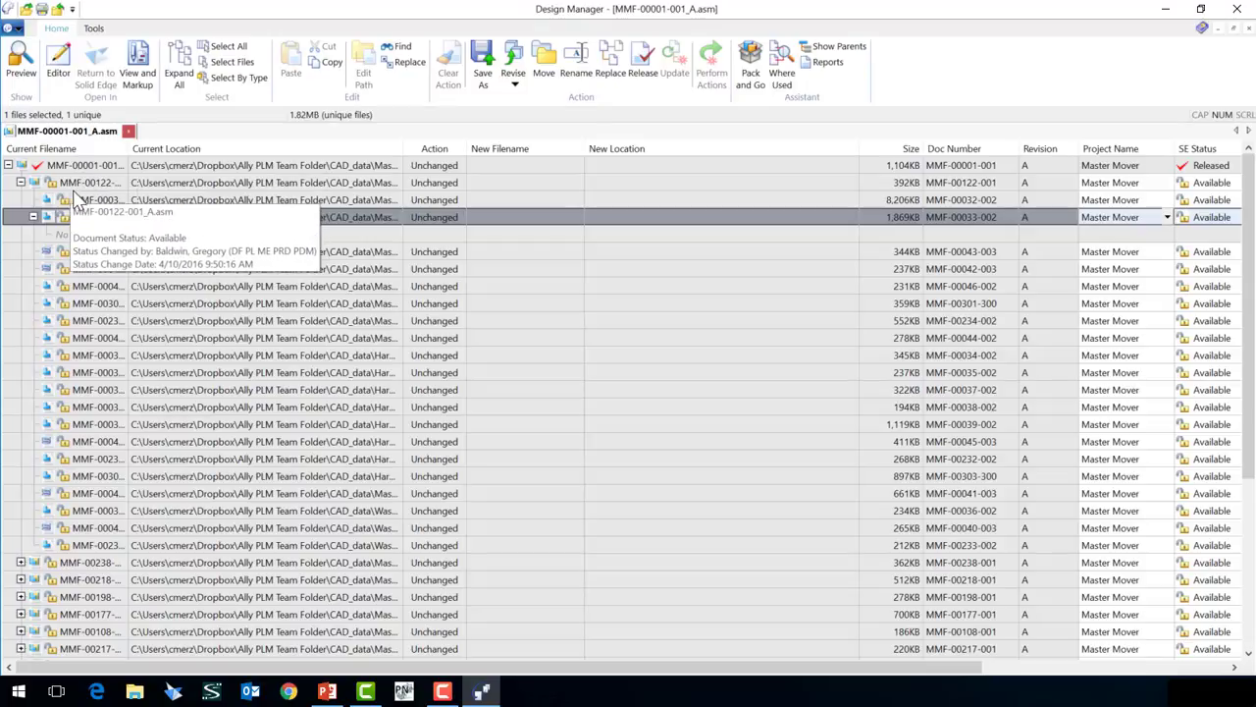
click(20, 182)
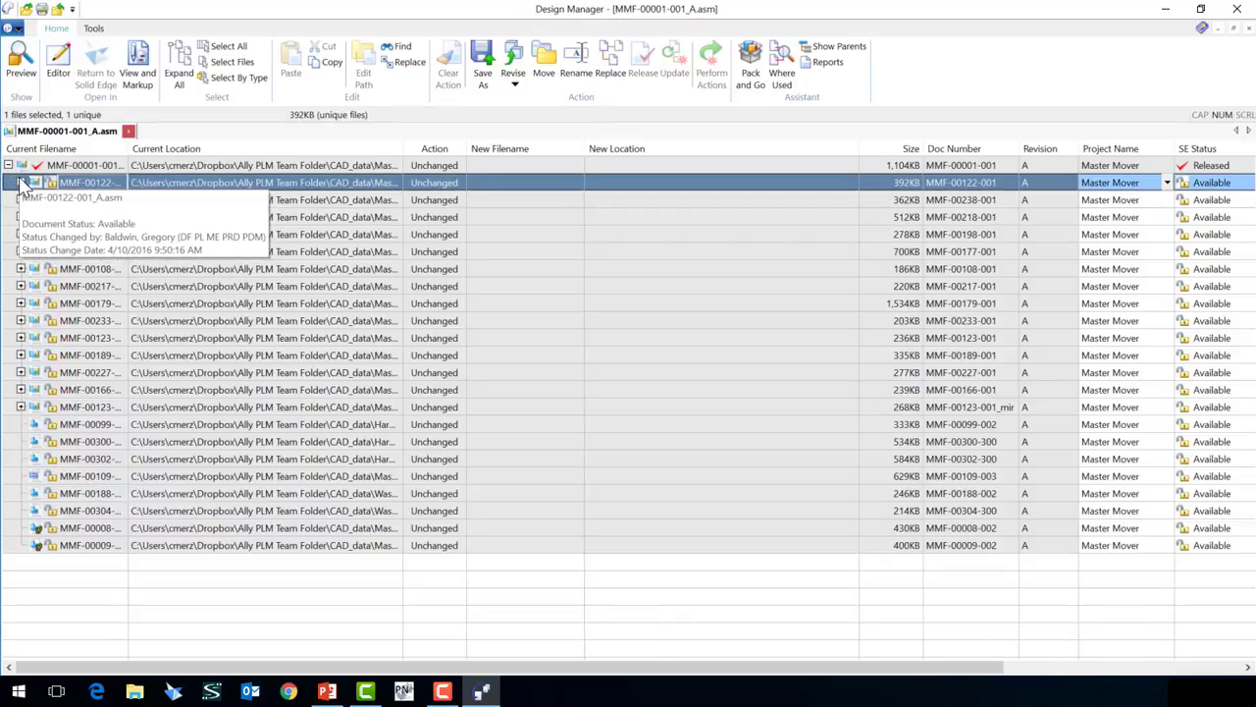
Stage a revision B of the top-level assembly with links updated to the new document, and clear the pending action.
click(75, 168)
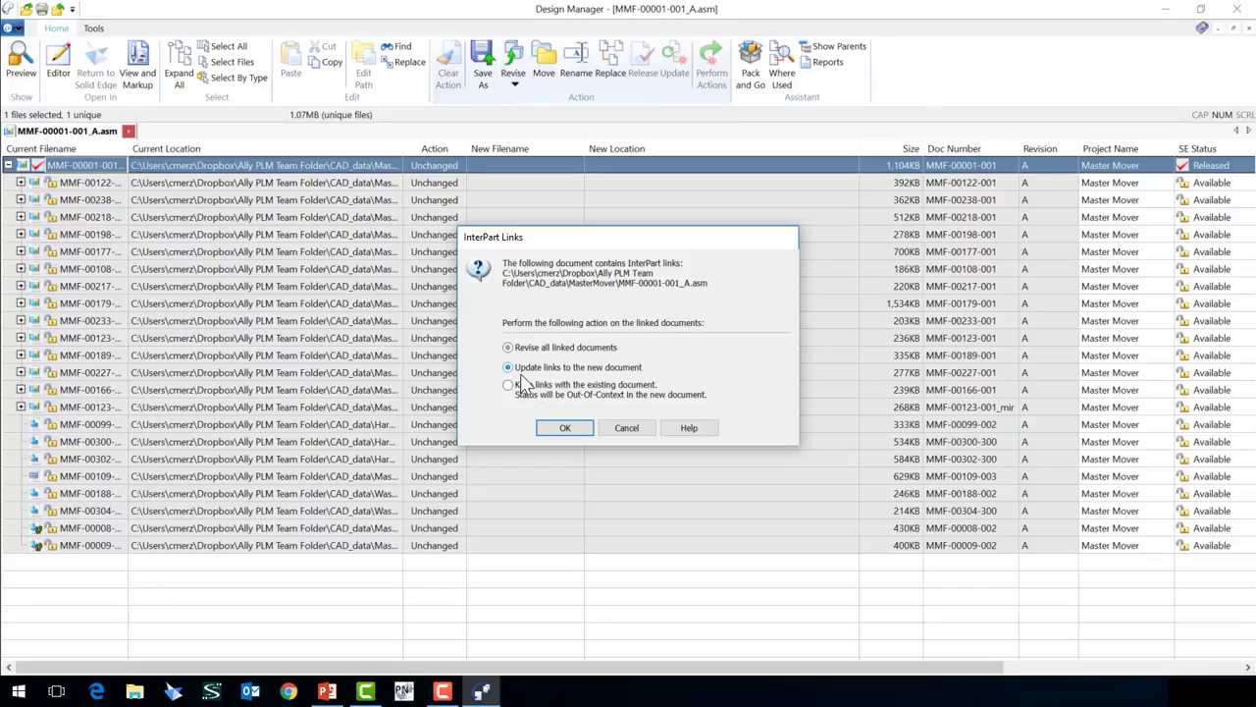
click(550, 428)
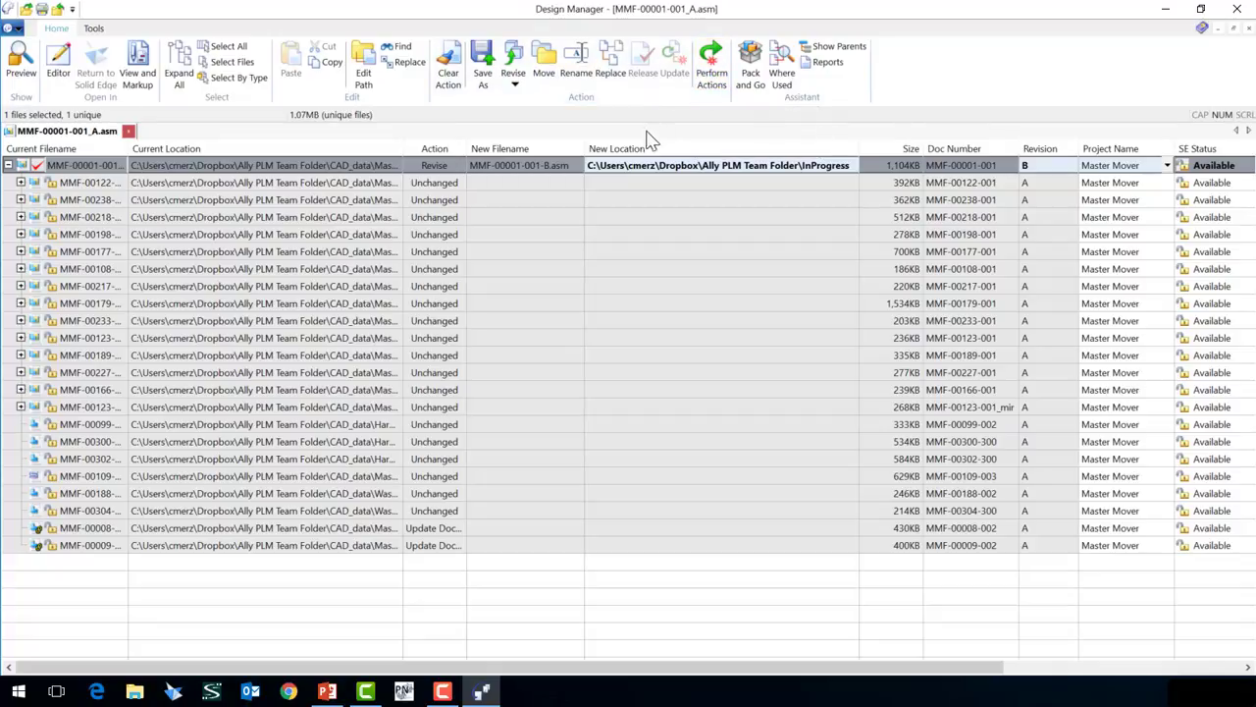
click(449, 77)
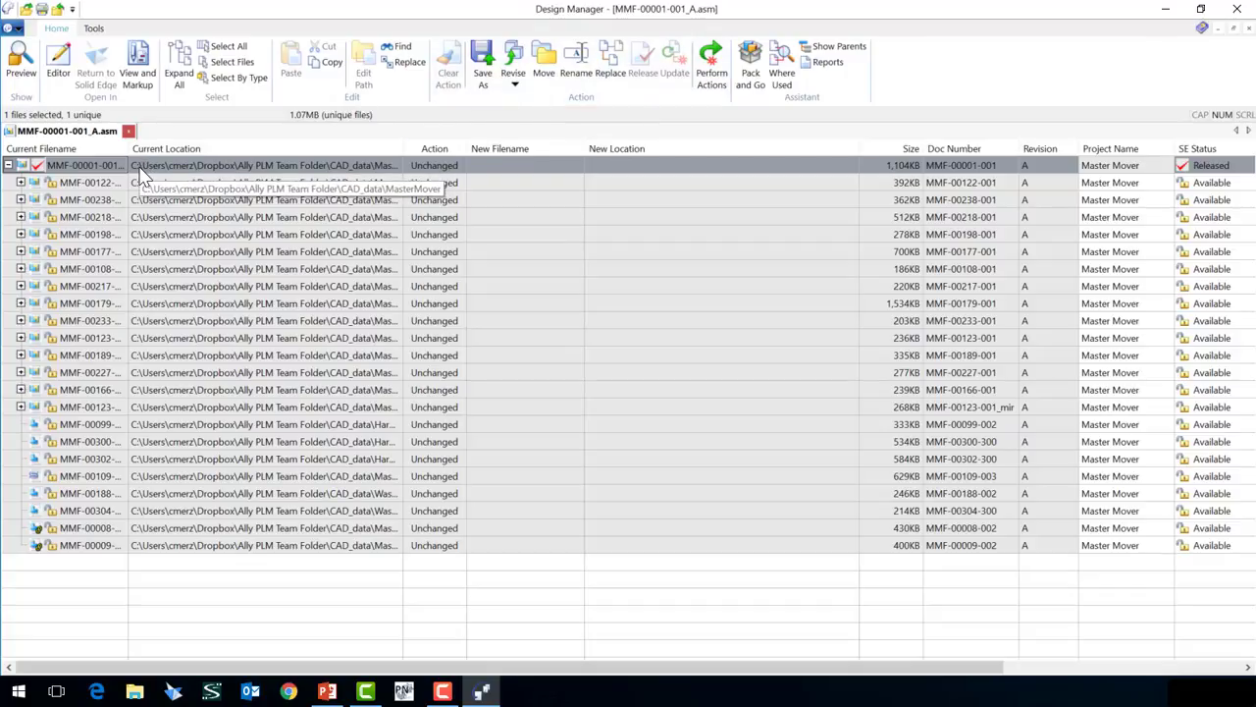
Stage a Save As of the top-level assembly with links updated to the new document, and generate a new number in Number Generator.
click(482, 74)
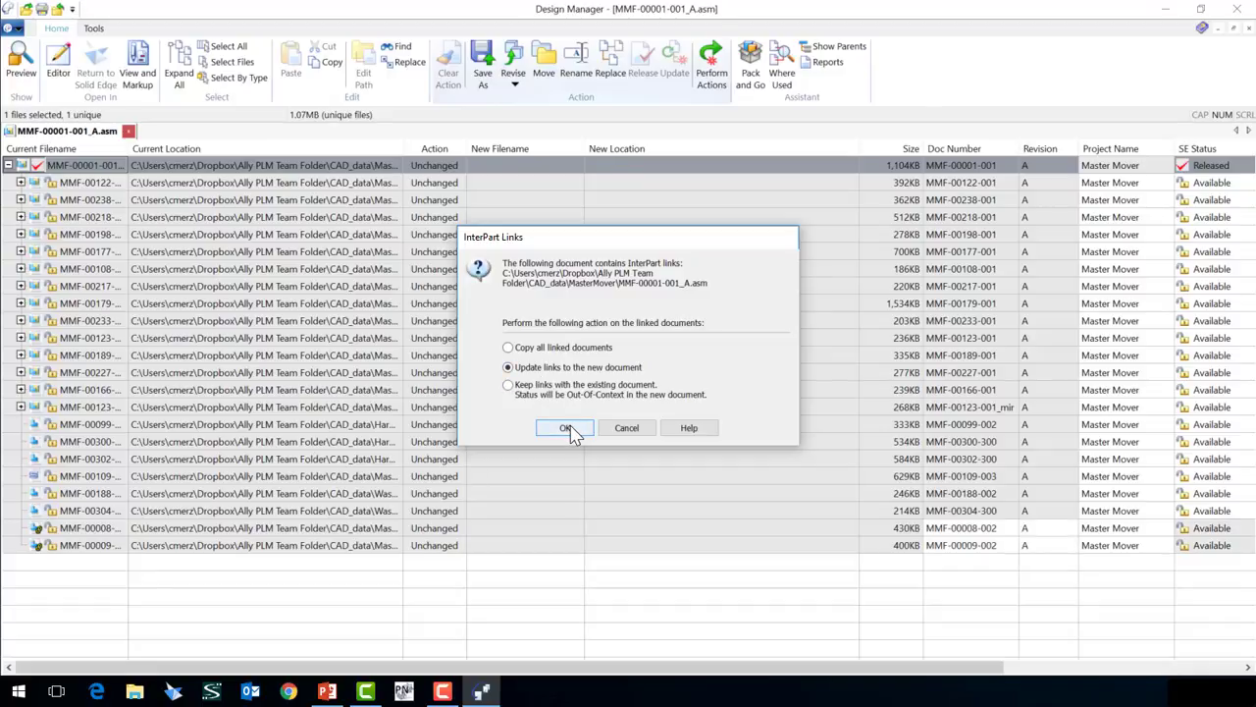
click(566, 428)
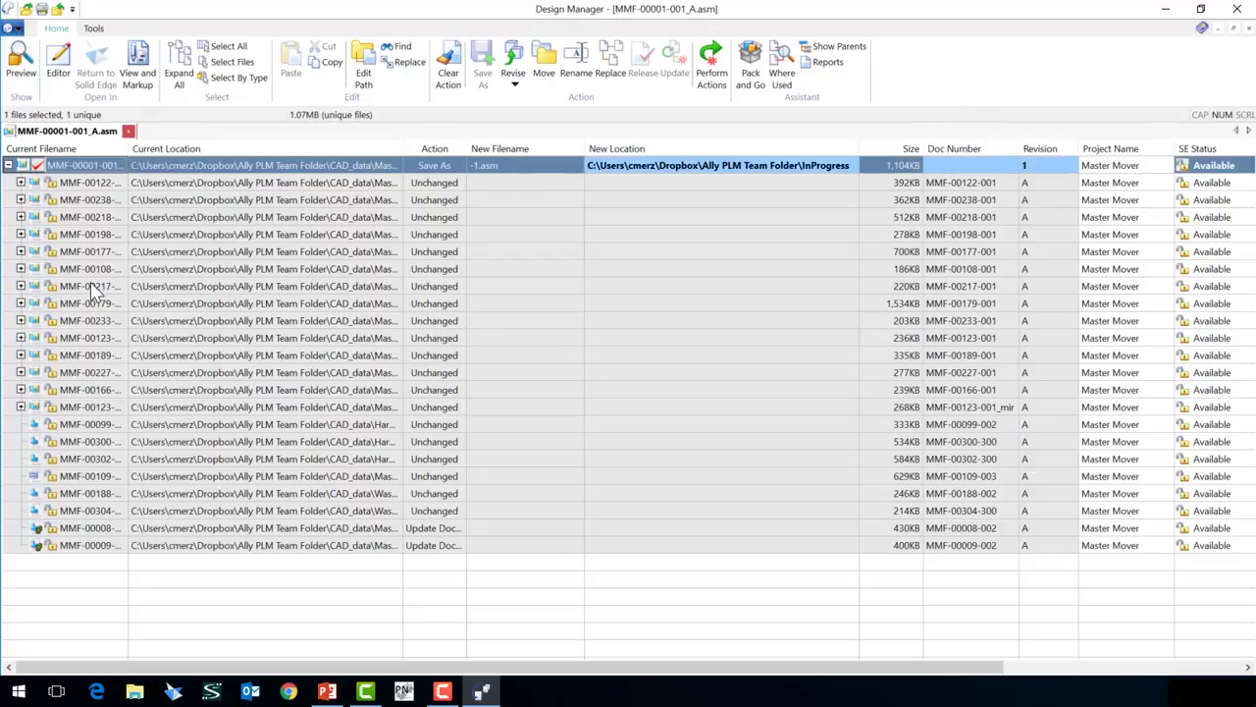
click(967, 167)
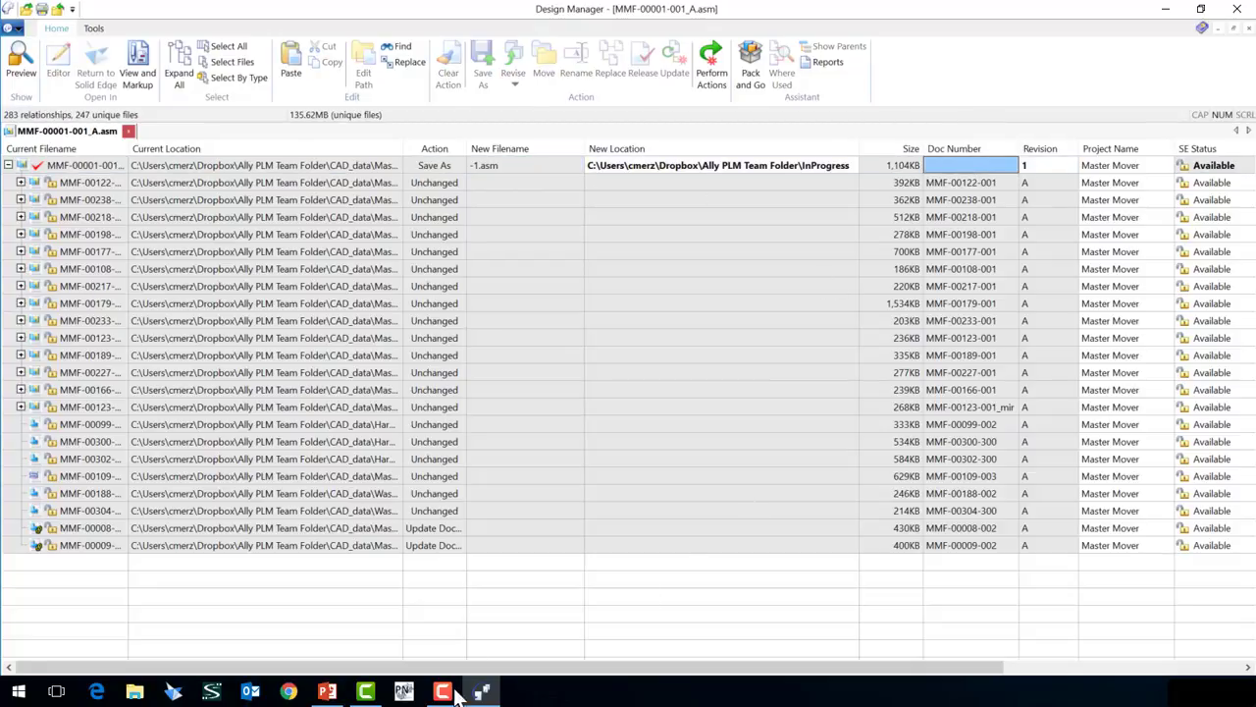
click(404, 691)
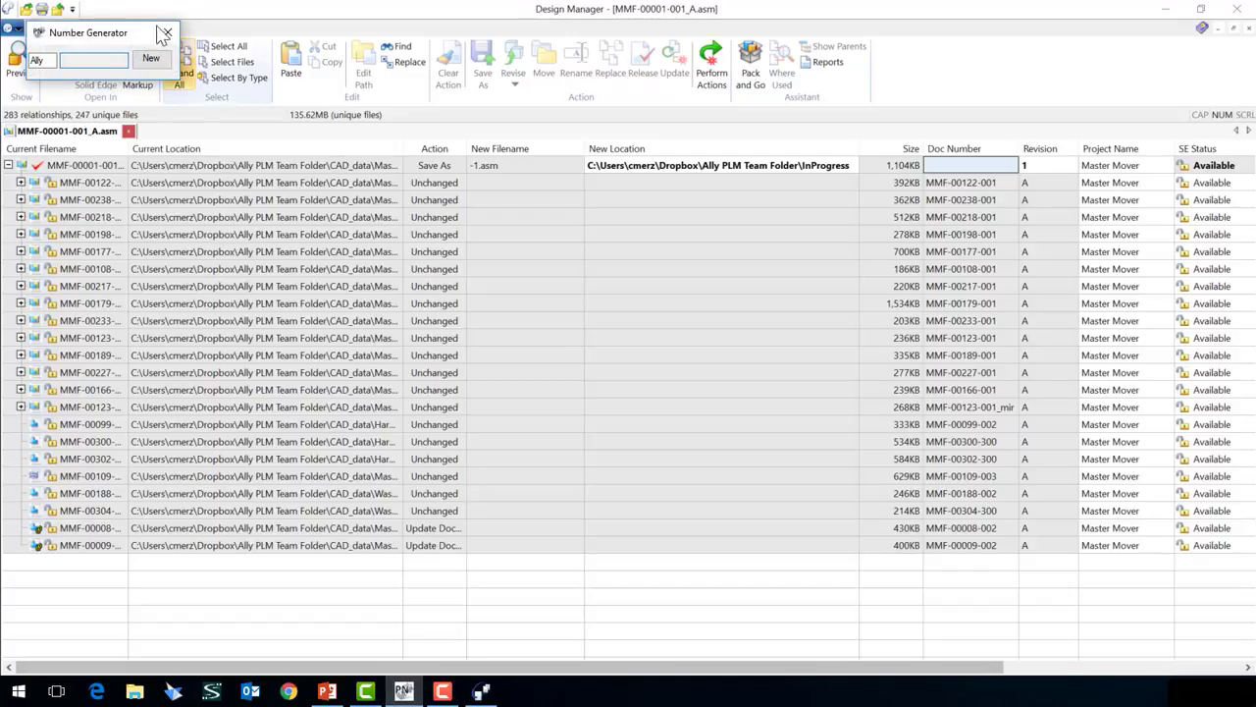
click(150, 59)
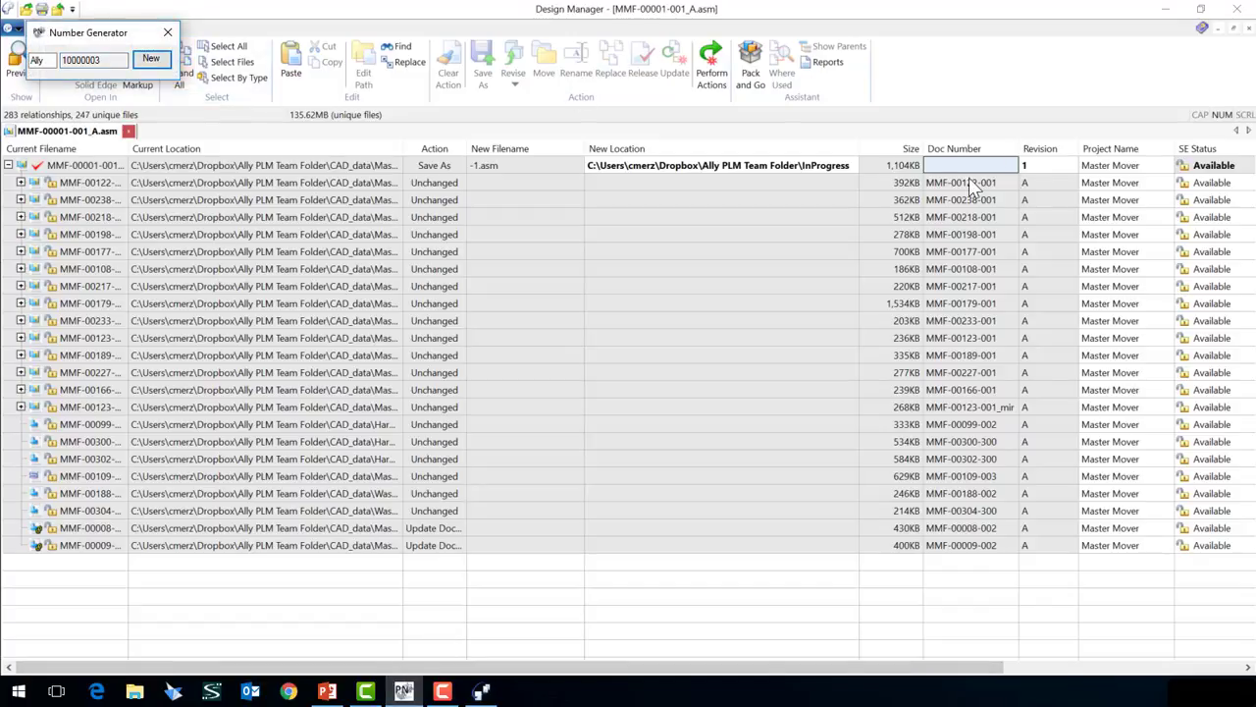
Set the copied assembly's document number to the generated 10000003 and perform the pending Save As action.
click(940, 165)
text(1000)
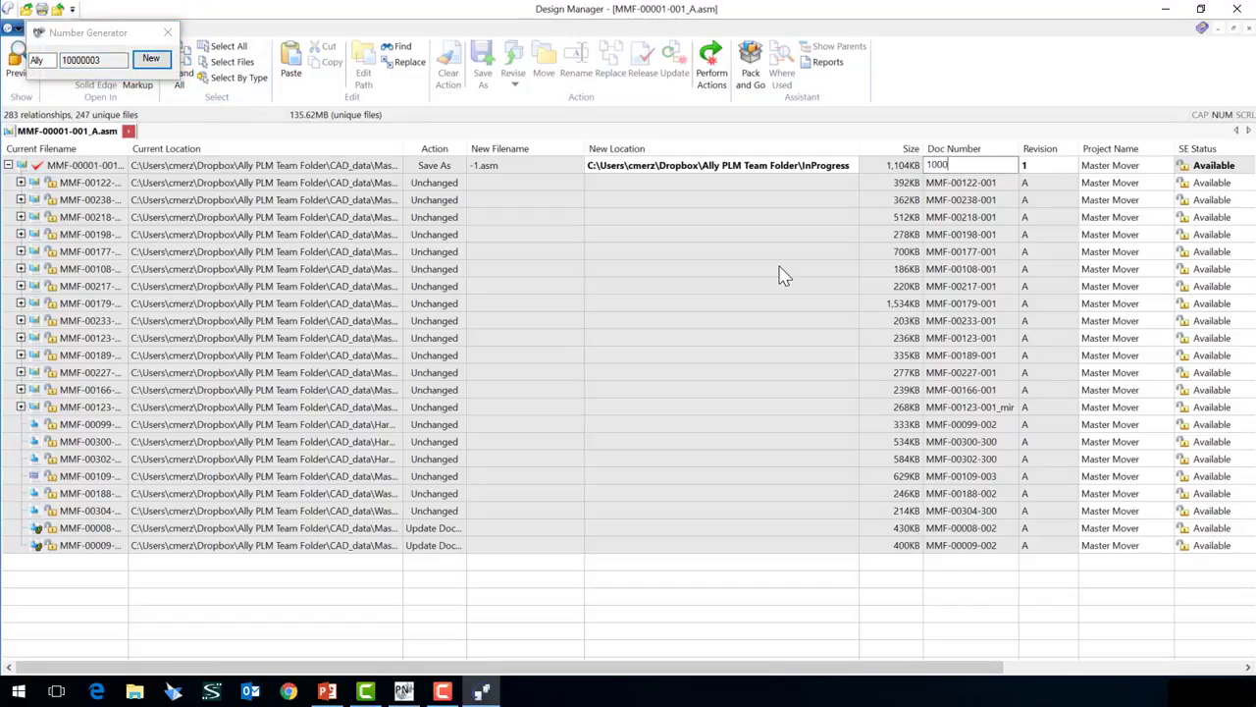
click(94, 59)
key(ctrl+c)
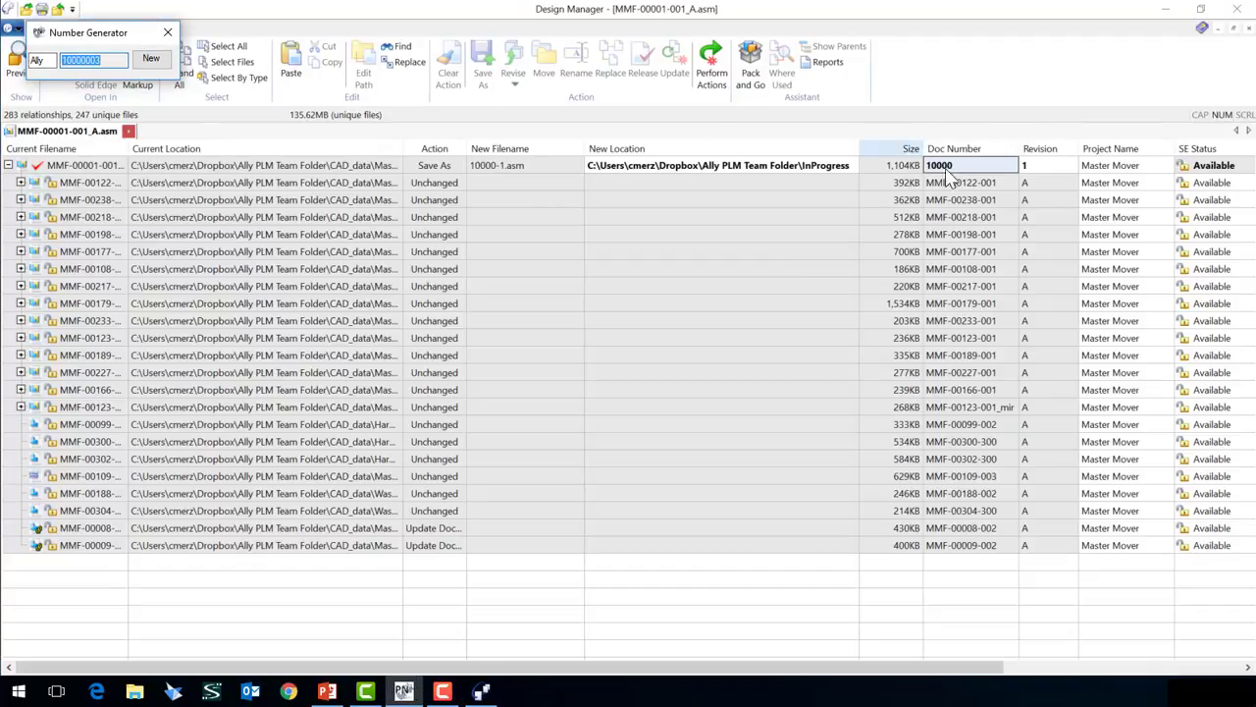
click(972, 167)
key(ctrl+v)
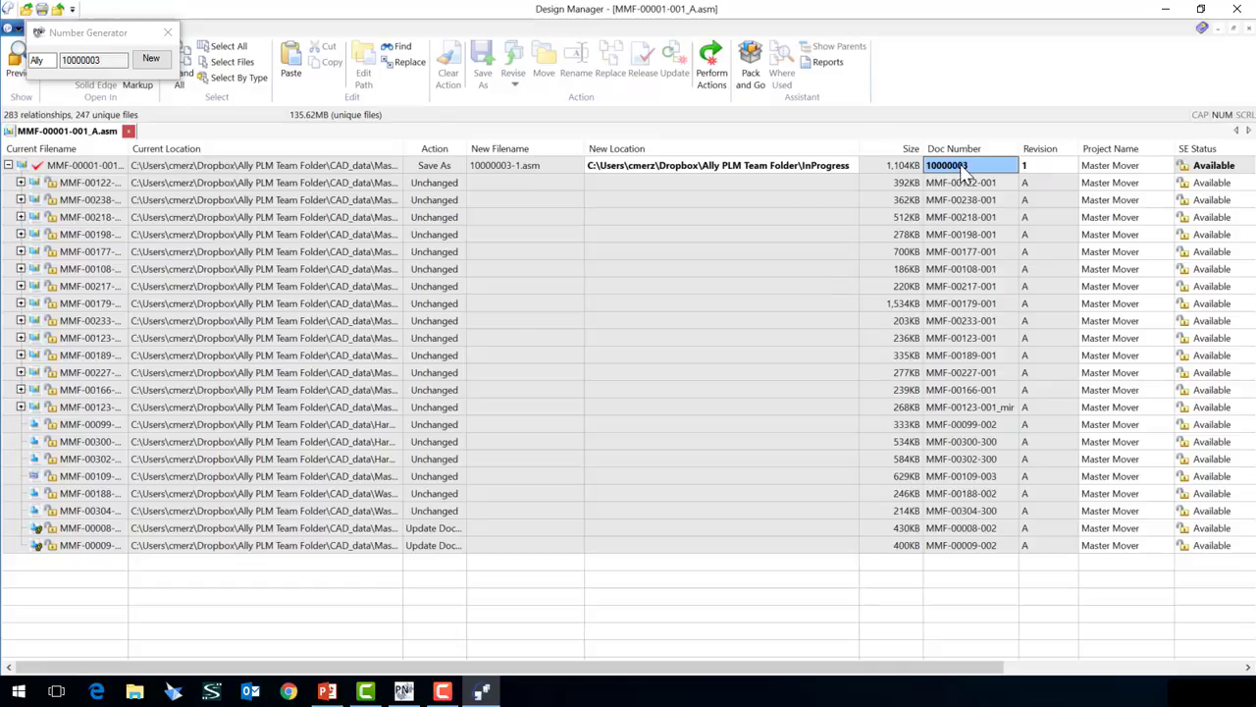
click(711, 78)
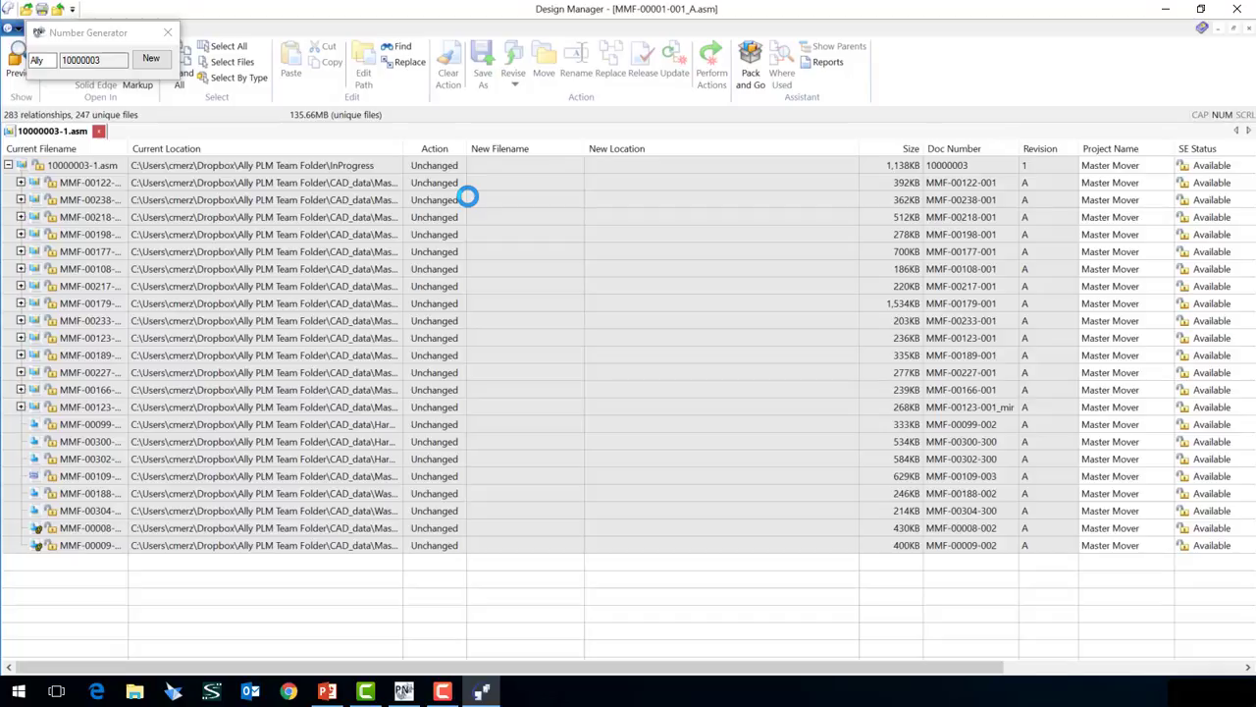
Close Number Generator, then run Pack and Go on all files of assembly 10000003-1.asm, saving them to the zip file 10000003-1.zip.
click(167, 33)
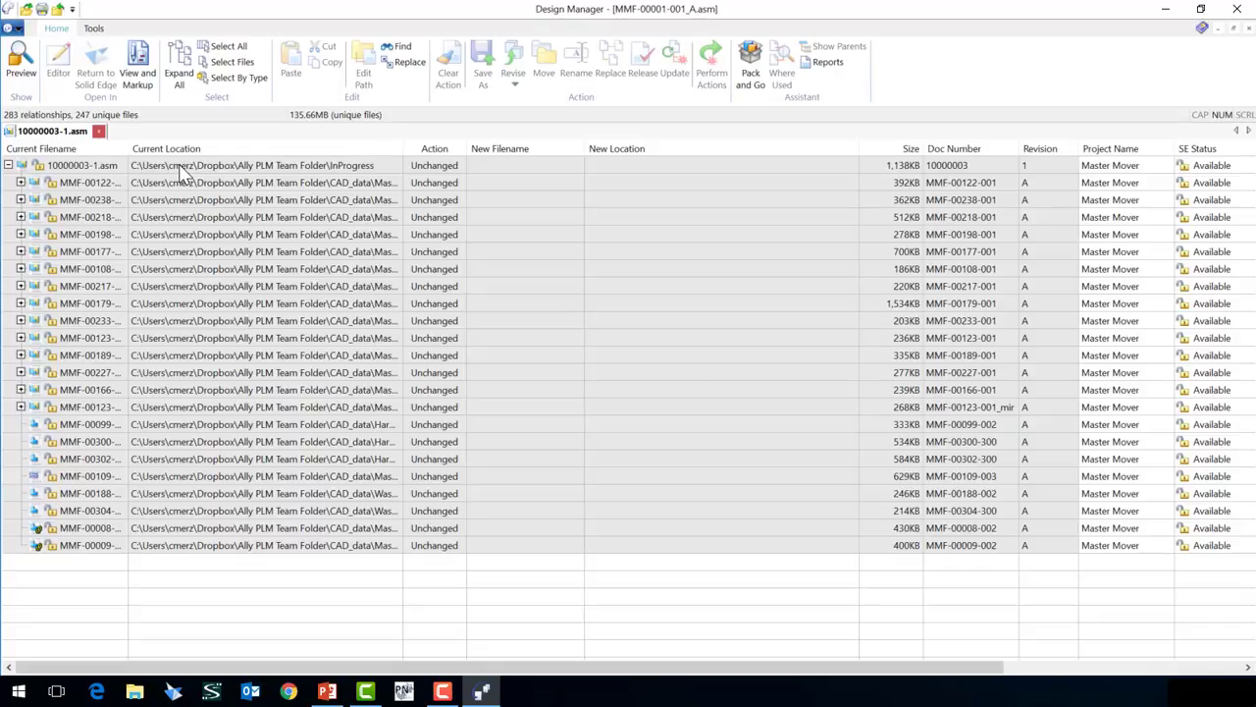
click(86, 169)
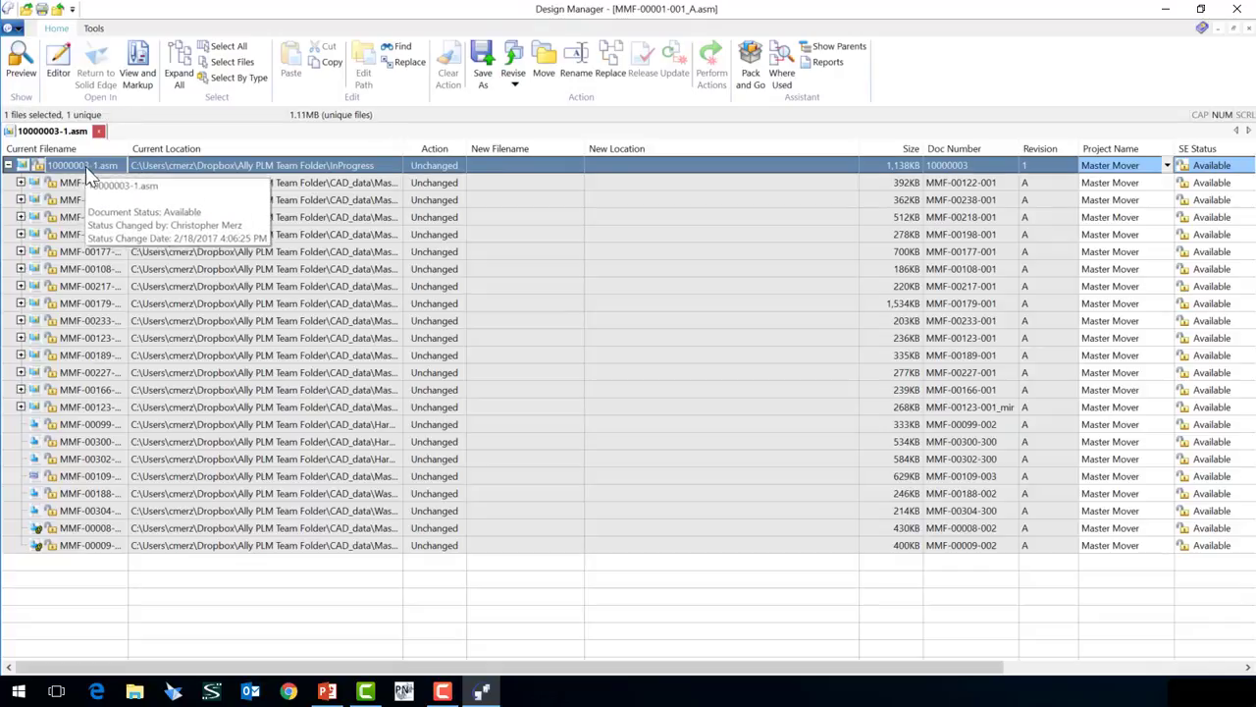
key(ctrl+a)
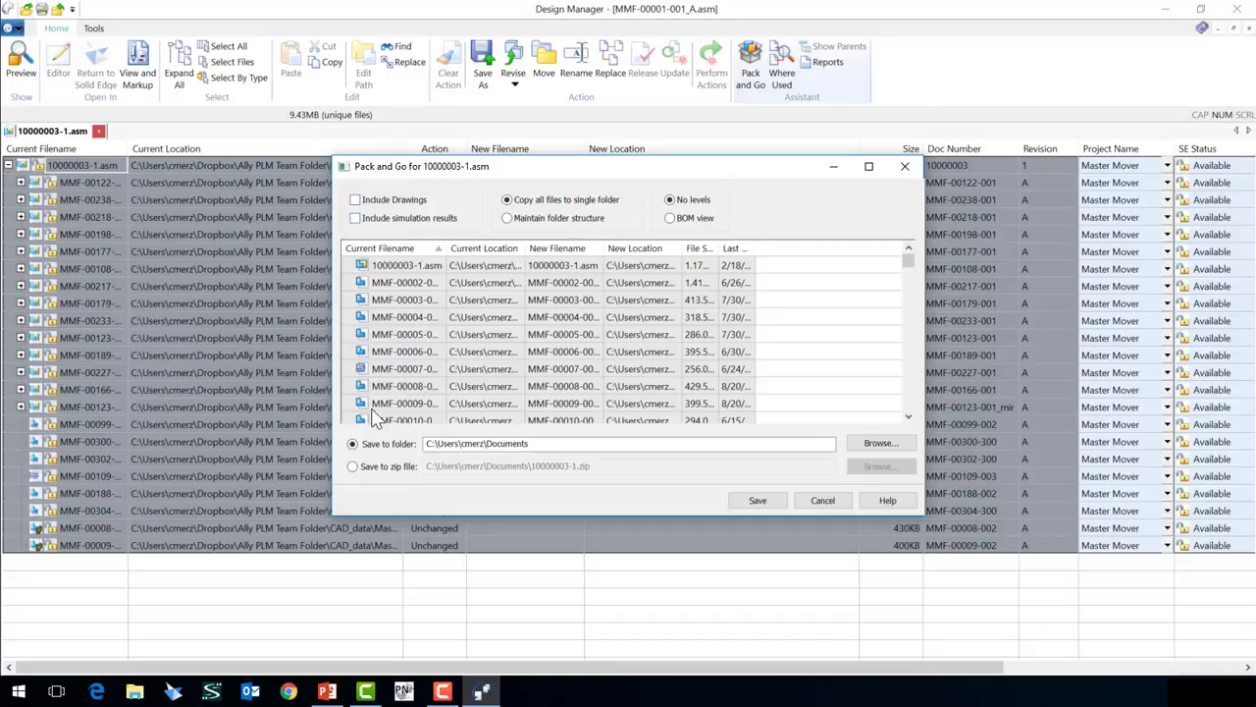
click(354, 468)
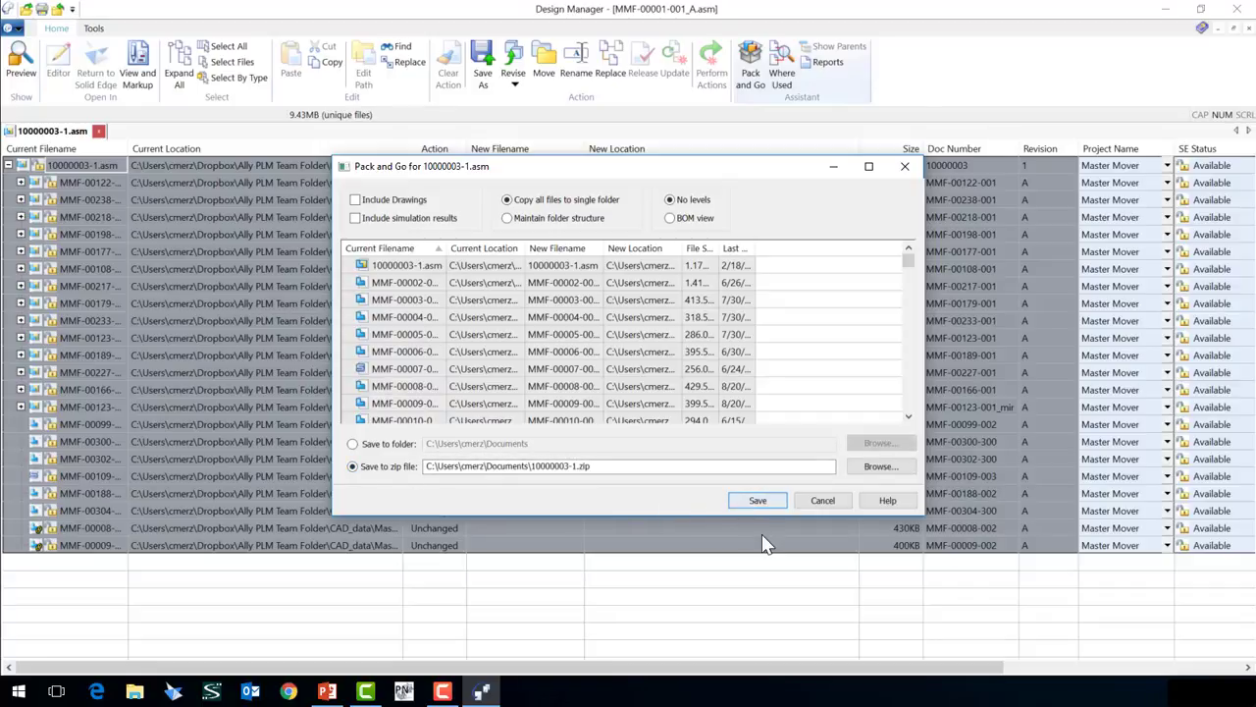
click(753, 501)
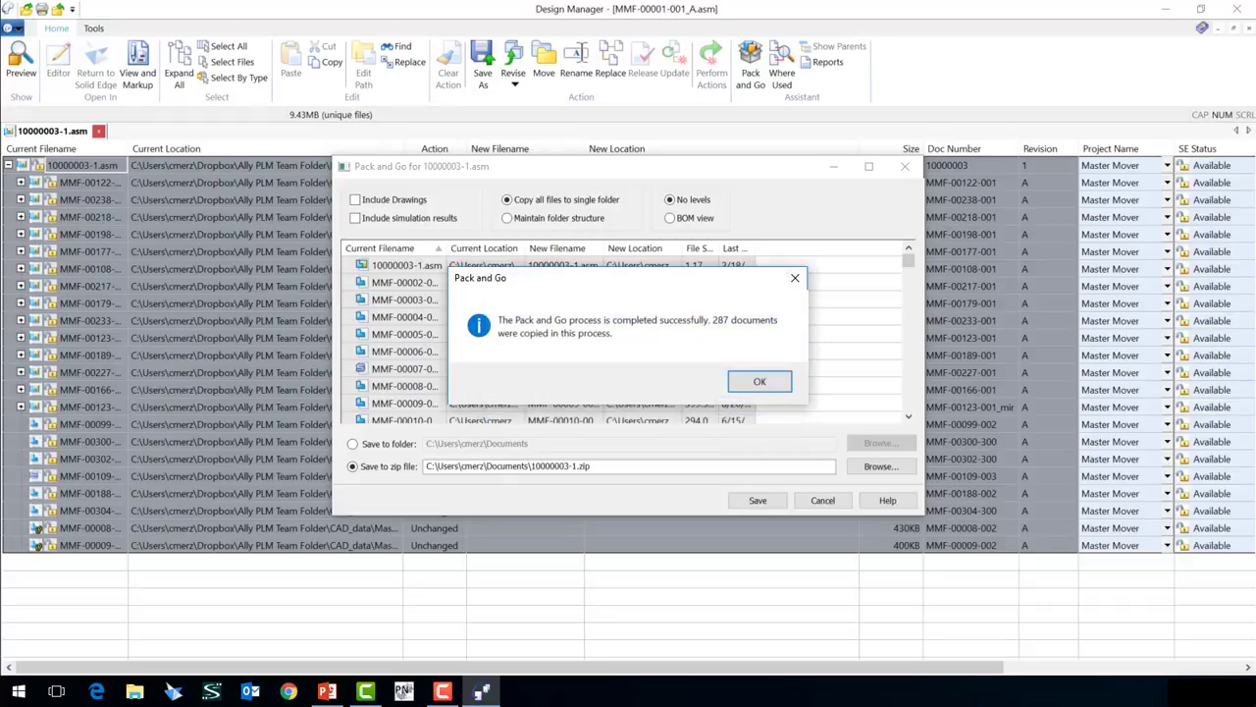
click(762, 383)
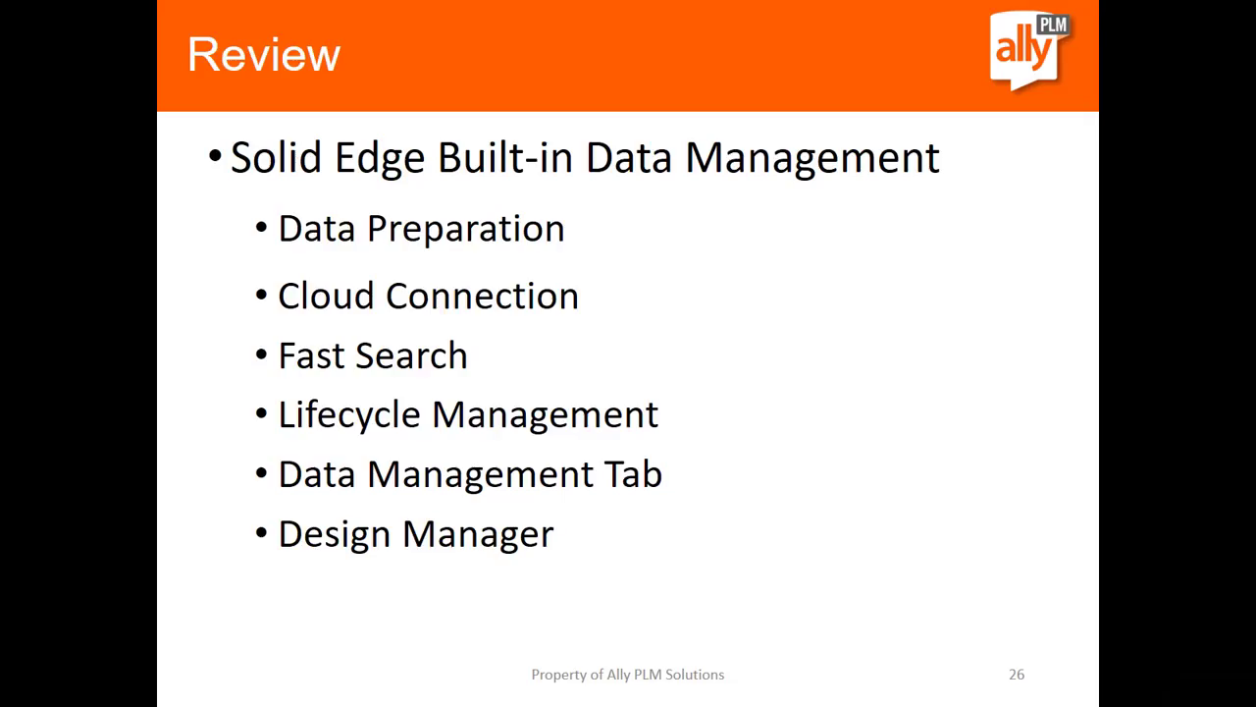